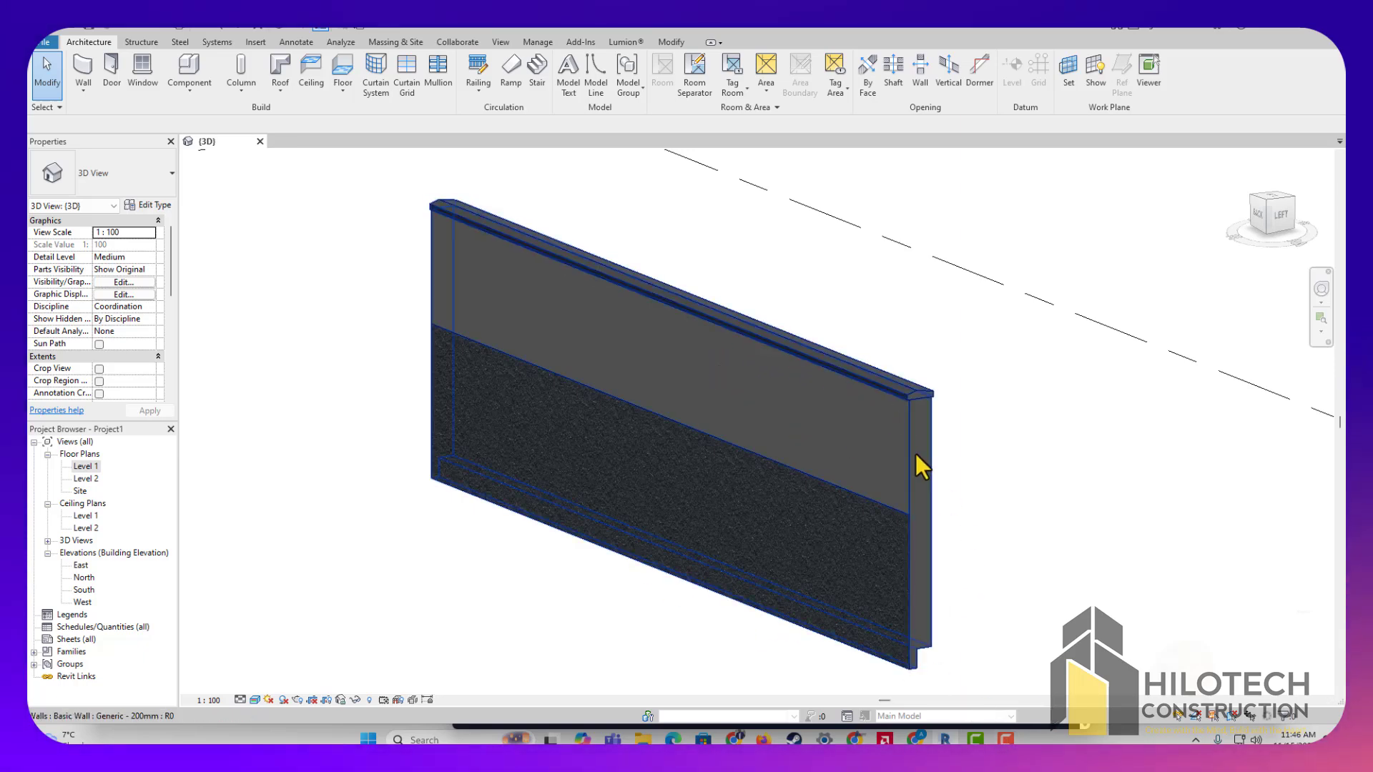
# Examine the example wall in the 3D view, including its top coping profile, end face and the textured lower part
pyautogui.scroll(2, 898, 444)
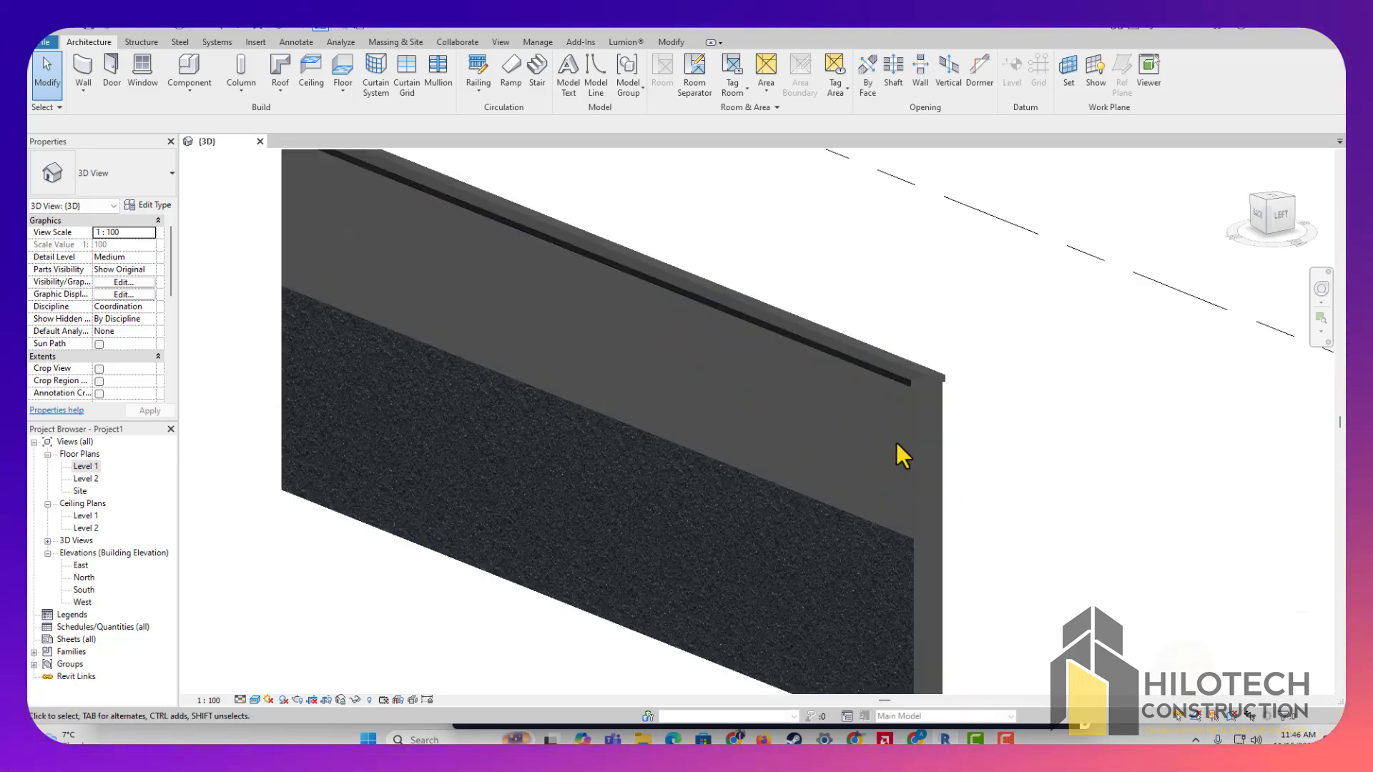
pyautogui.scroll(-2, 524, 552)
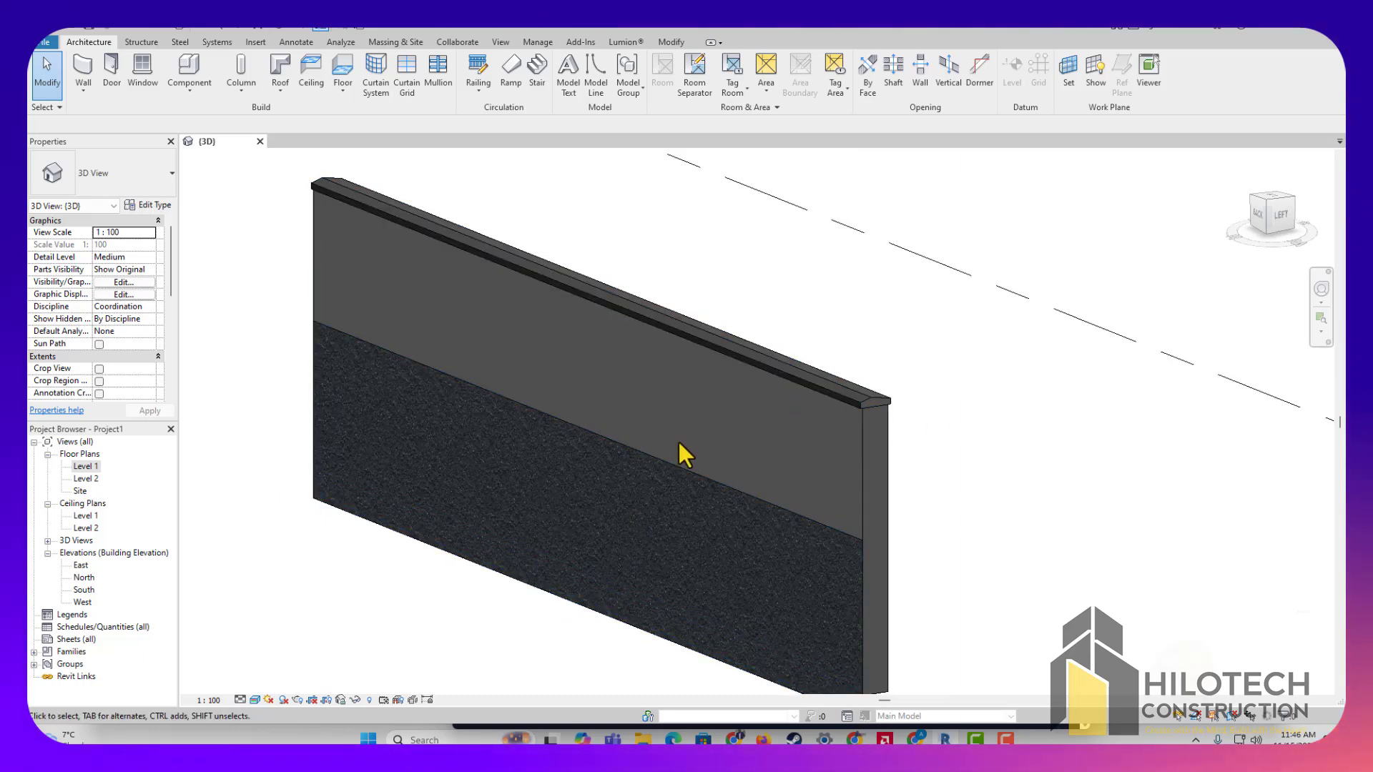
pyautogui.moveTo(696, 562); pyautogui.dragTo(710, 524, button='middle')
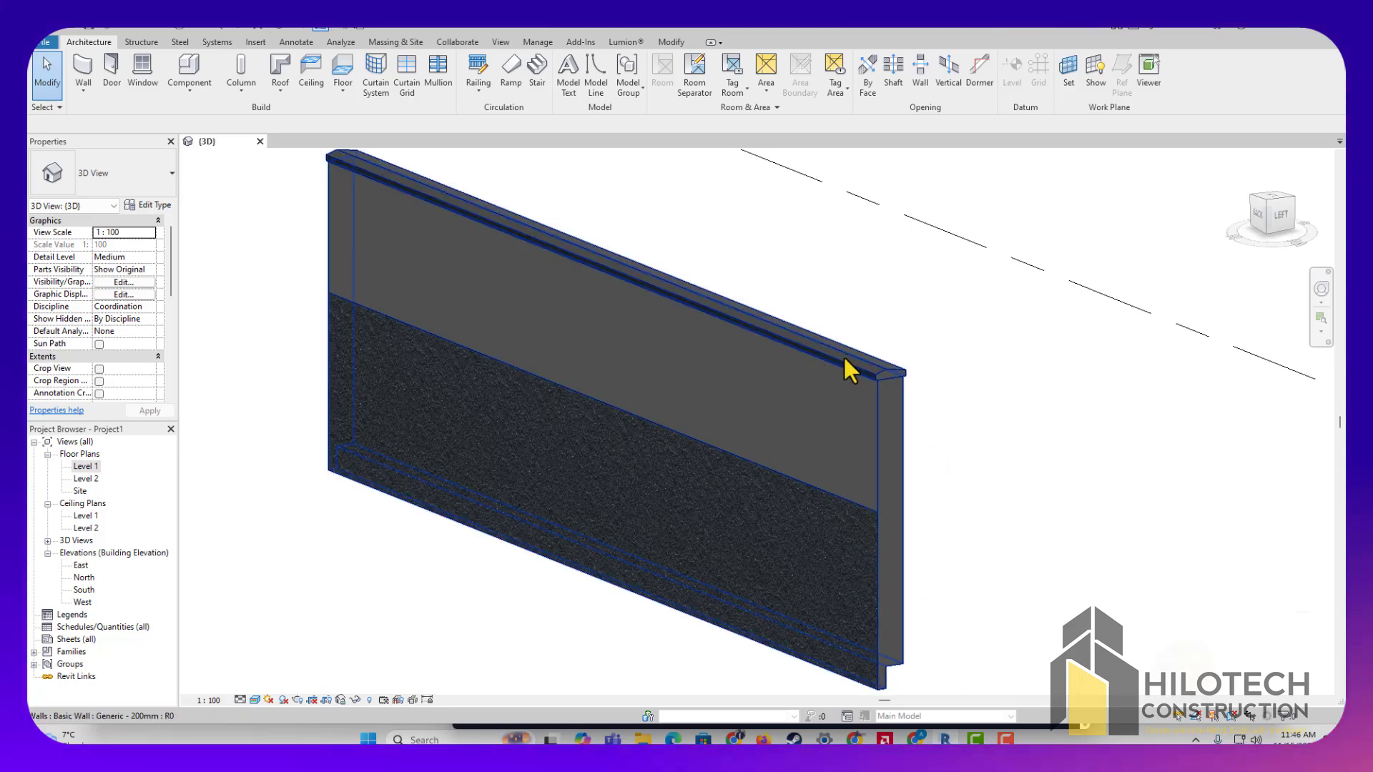
pyautogui.scroll(1, 894, 387)
pyautogui.scroll(4, 890, 380)
pyautogui.scroll(-5, 639, 538)
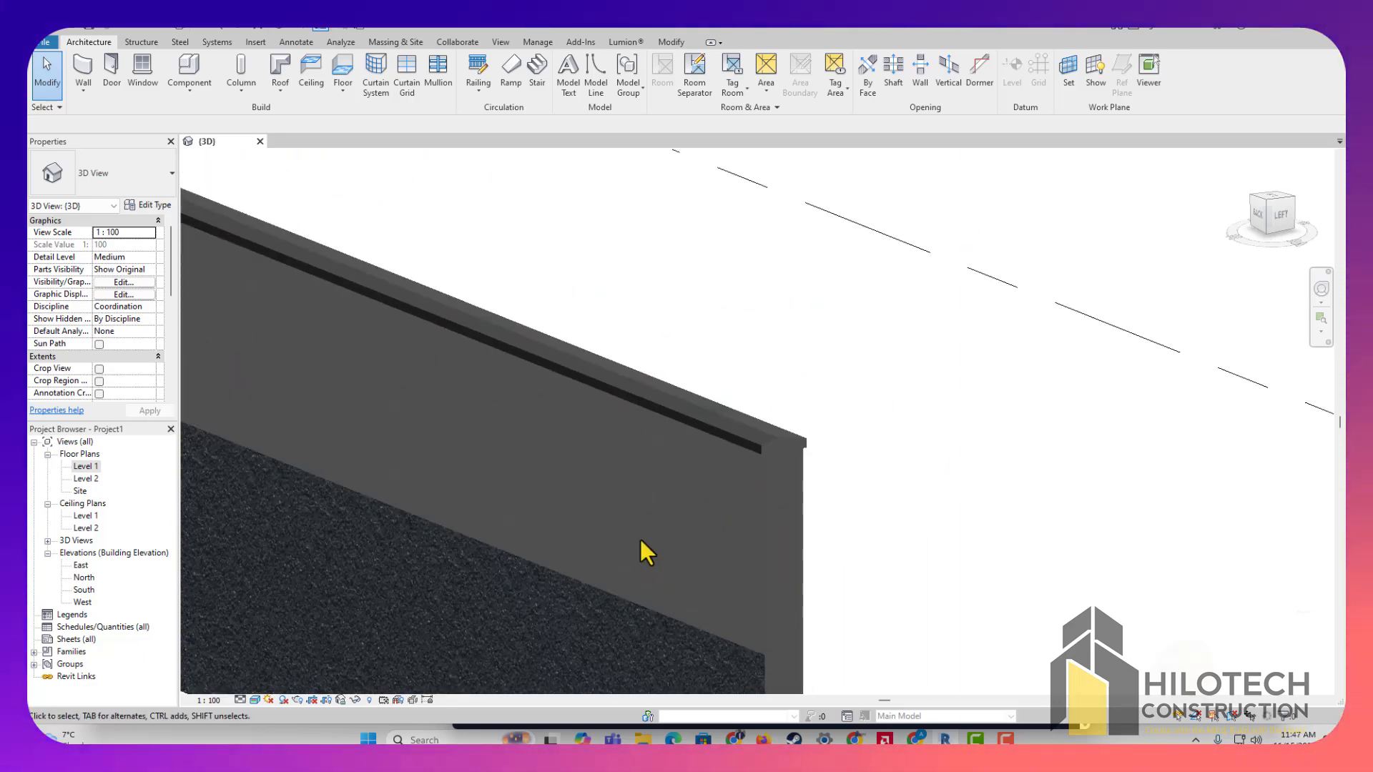
pyautogui.moveTo(687, 577); pyautogui.dragTo(655, 595, button='middle')
pyautogui.scroll(2, 757, 610)
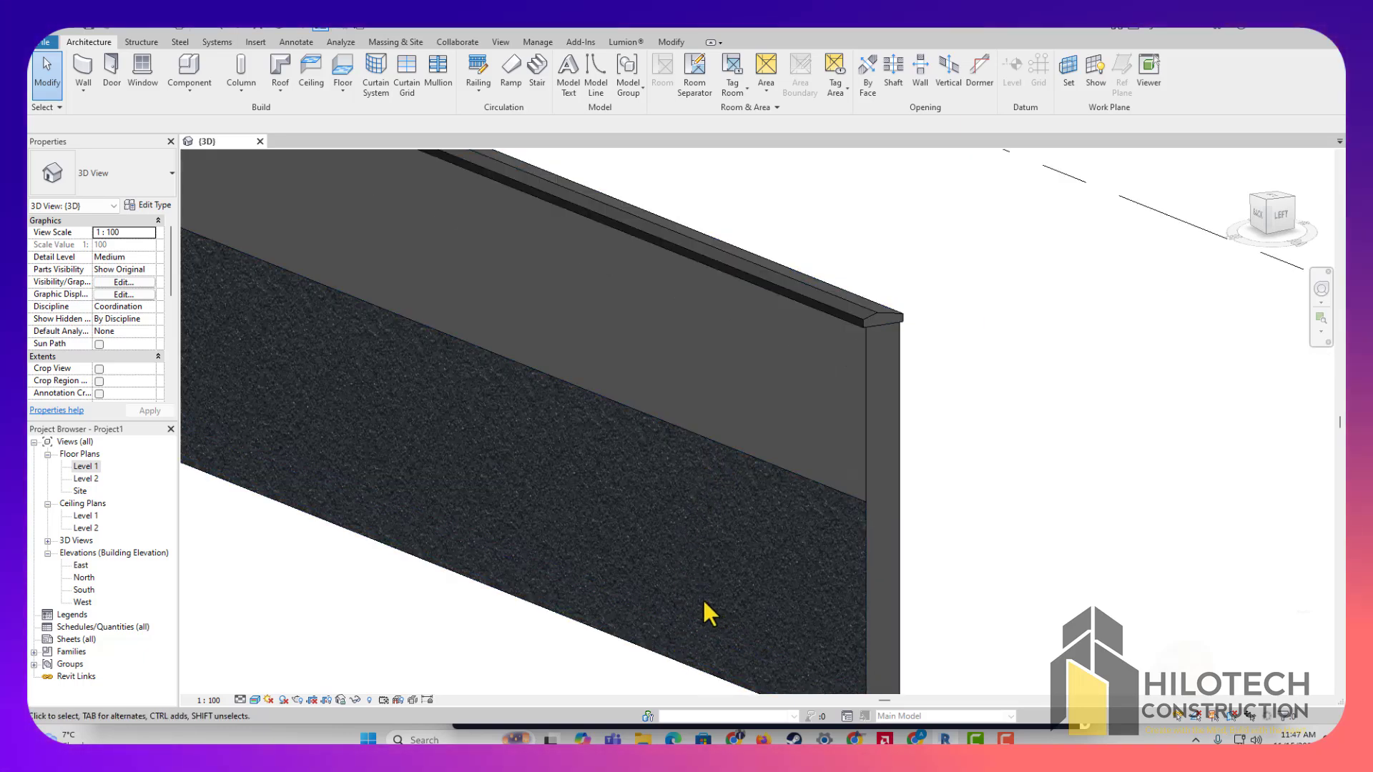
pyautogui.scroll(-2, 846, 453)
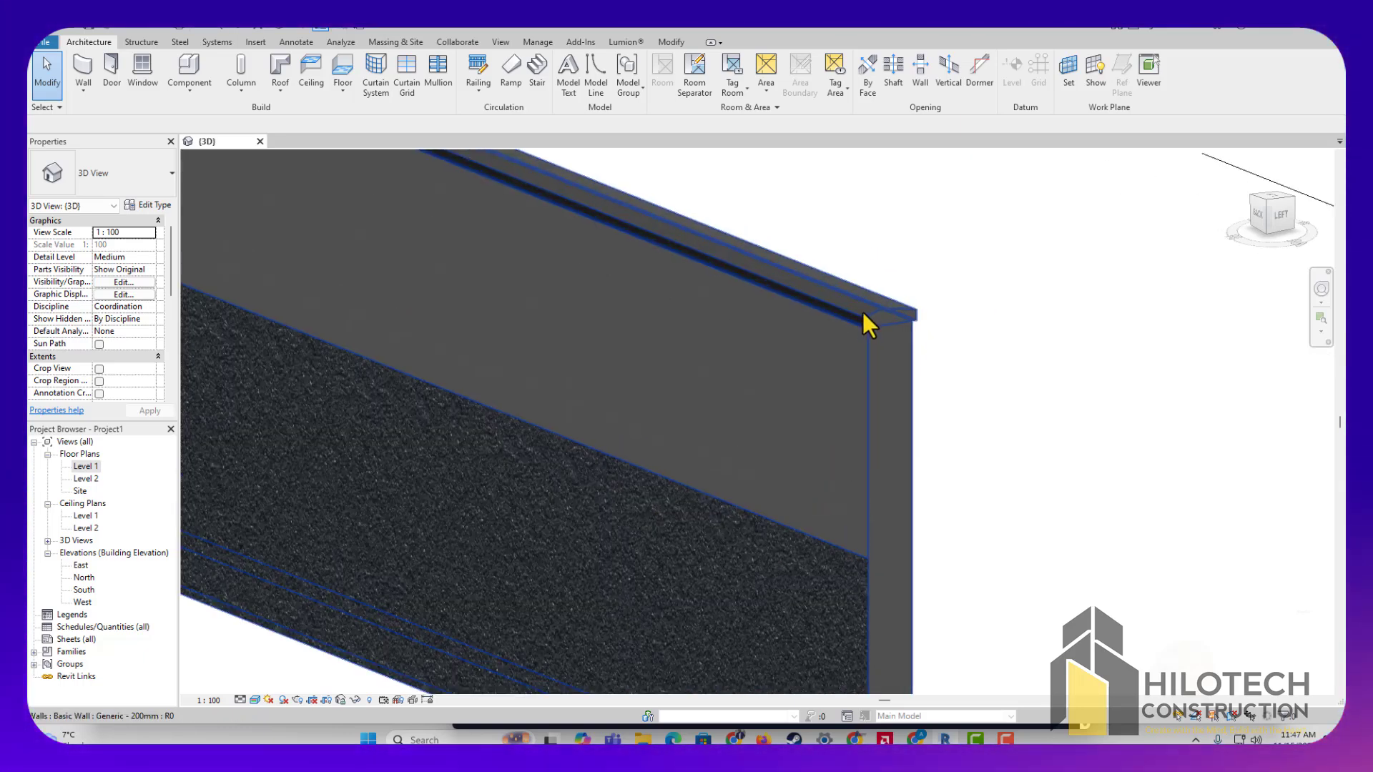
pyautogui.scroll(3, 865, 315)
pyautogui.scroll(3, 868, 310)
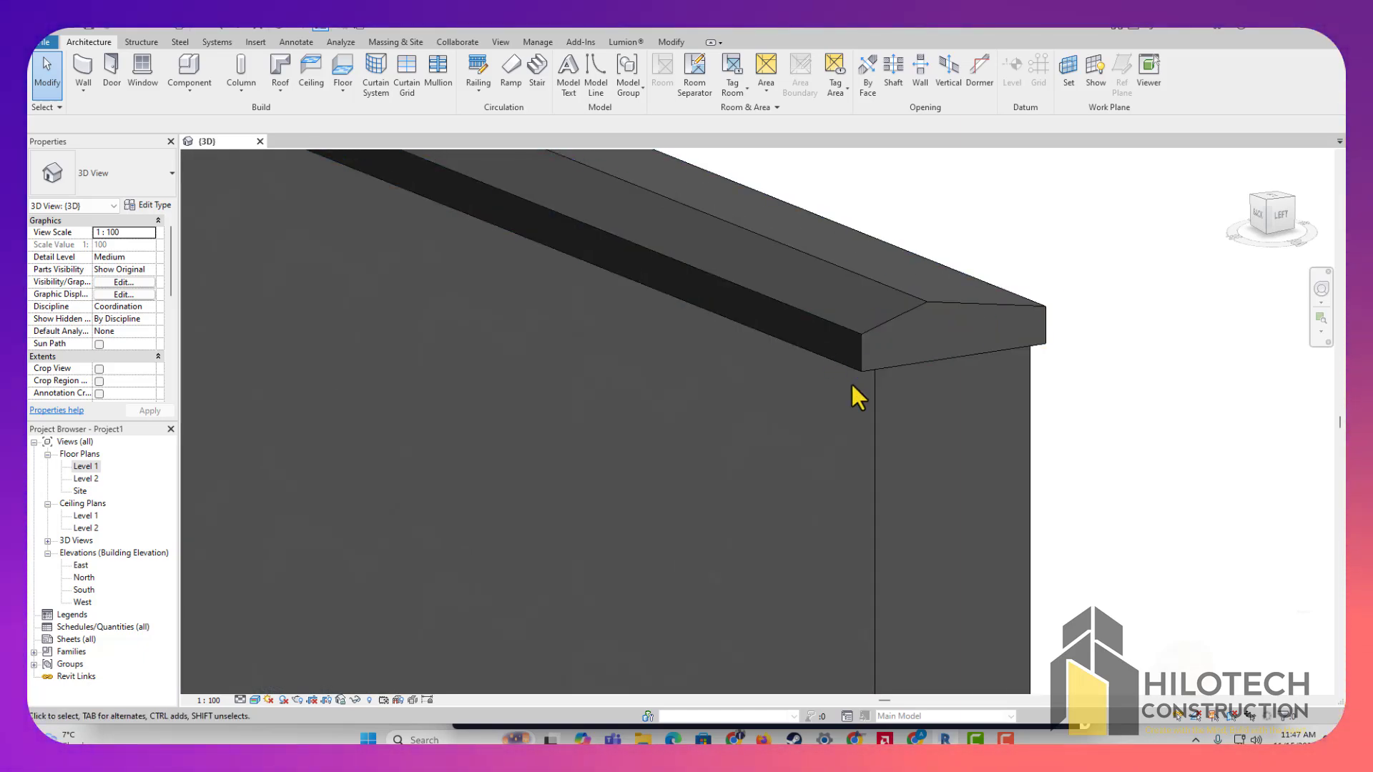
pyautogui.scroll(-4, 766, 396)
pyautogui.scroll(-3, 768, 398)
pyautogui.moveTo(659, 443); pyautogui.dragTo(861, 413, button='middle')
pyautogui.scroll(-2, 772, 415)
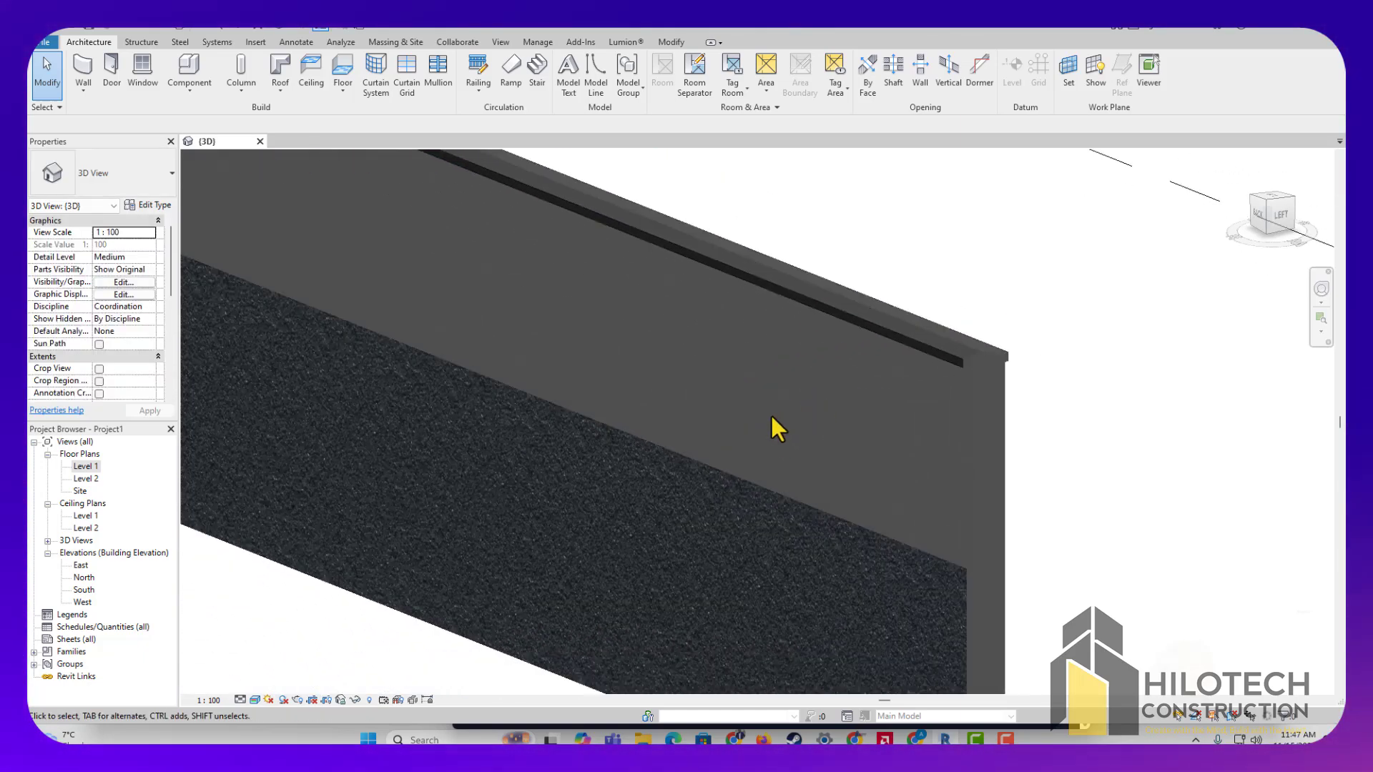
pyautogui.moveTo(759, 437); pyautogui.dragTo(780, 445, button='middle')
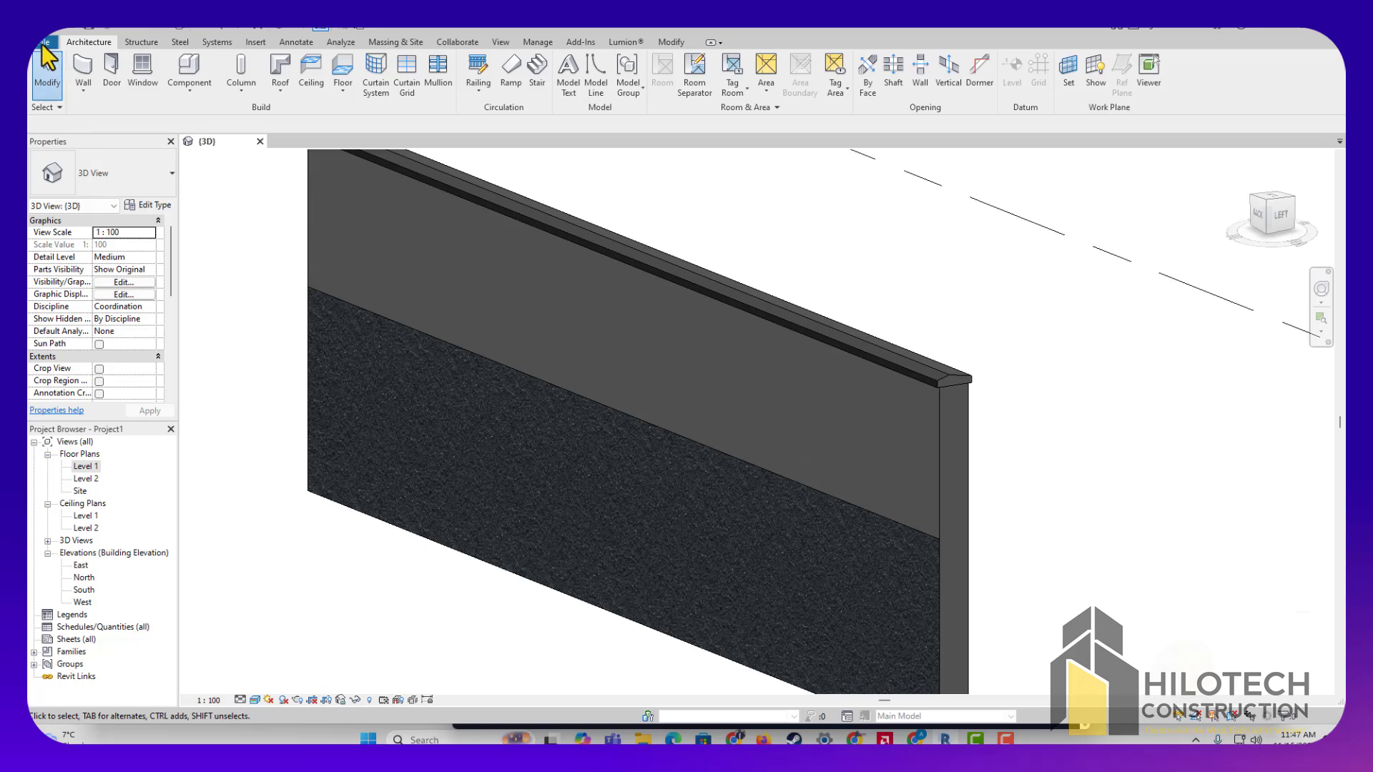
# Close Project1 without saving its changes
pyautogui.click(43, 41)
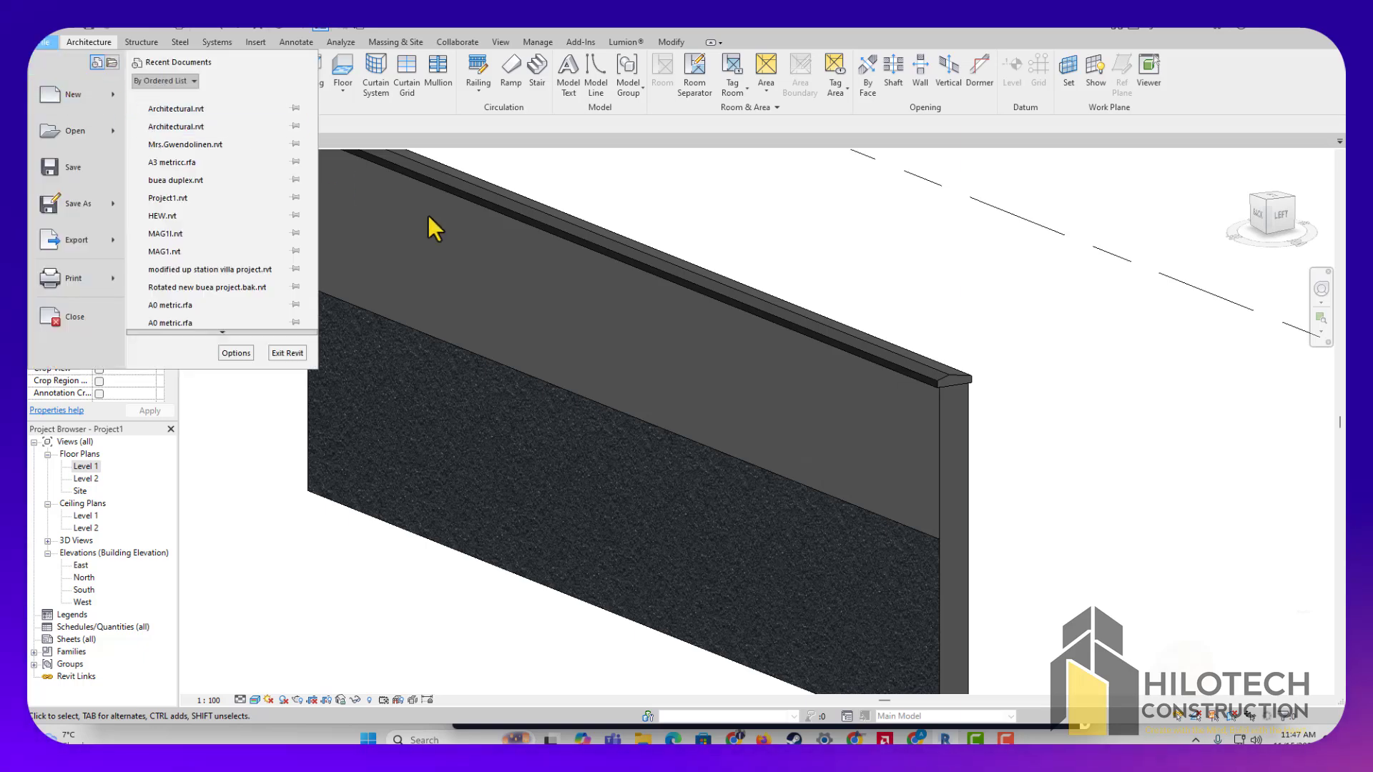
pyautogui.click(749, 217)
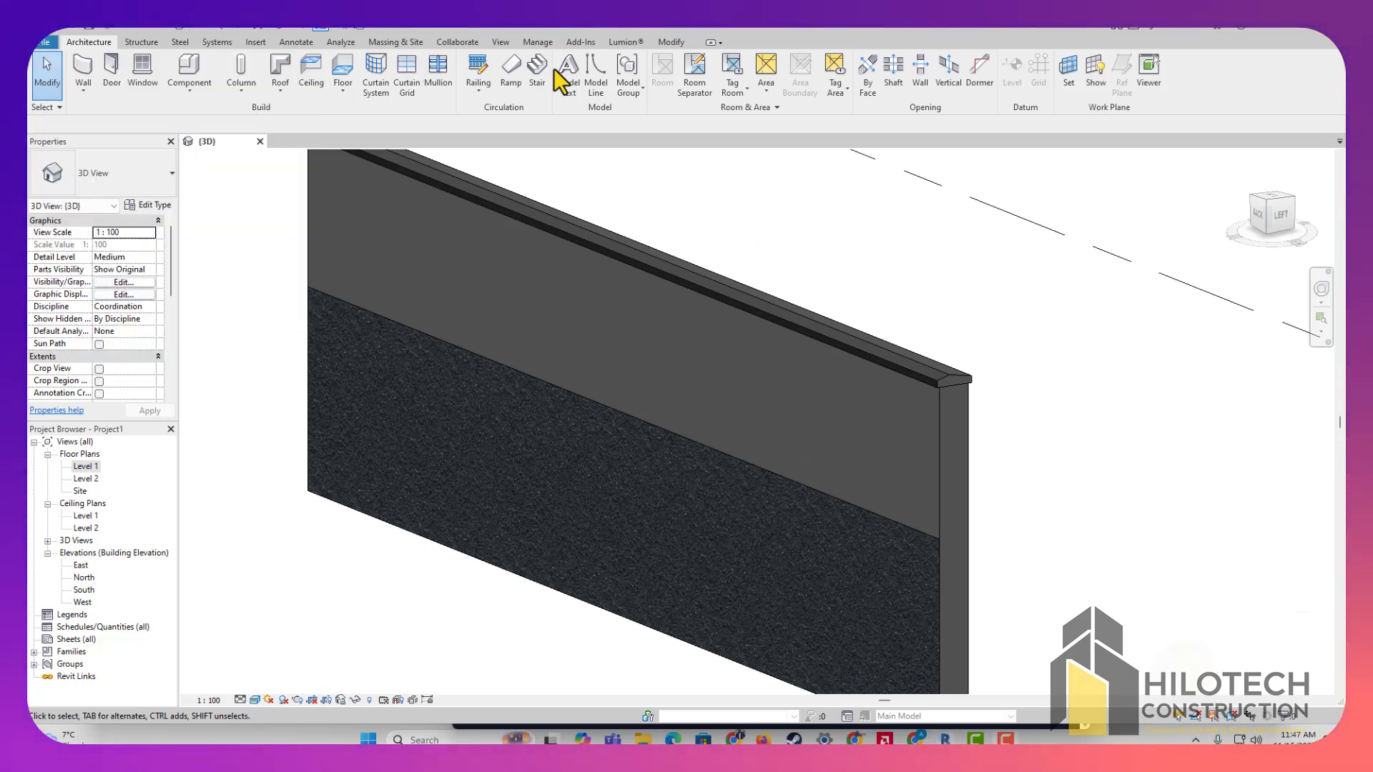
pyautogui.click(259, 141)
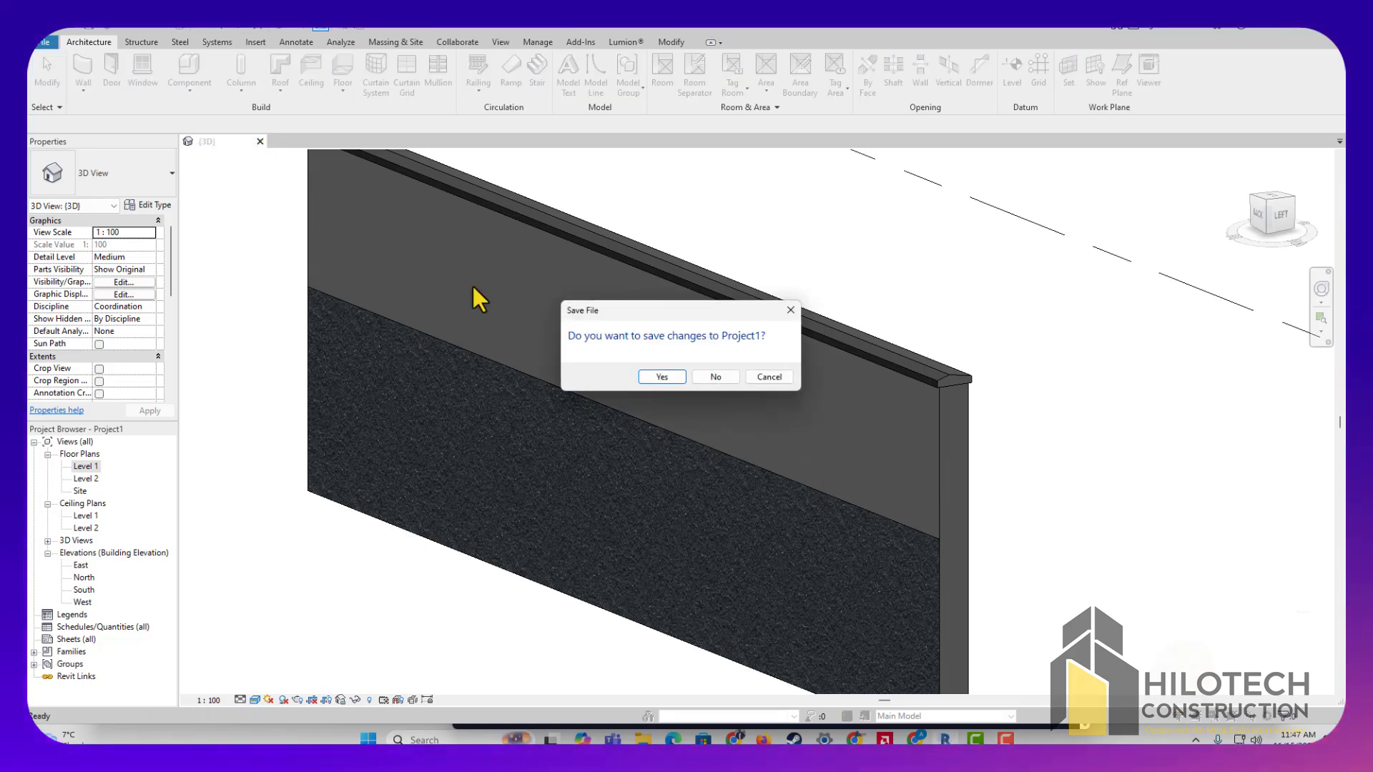
pyautogui.click(719, 377)
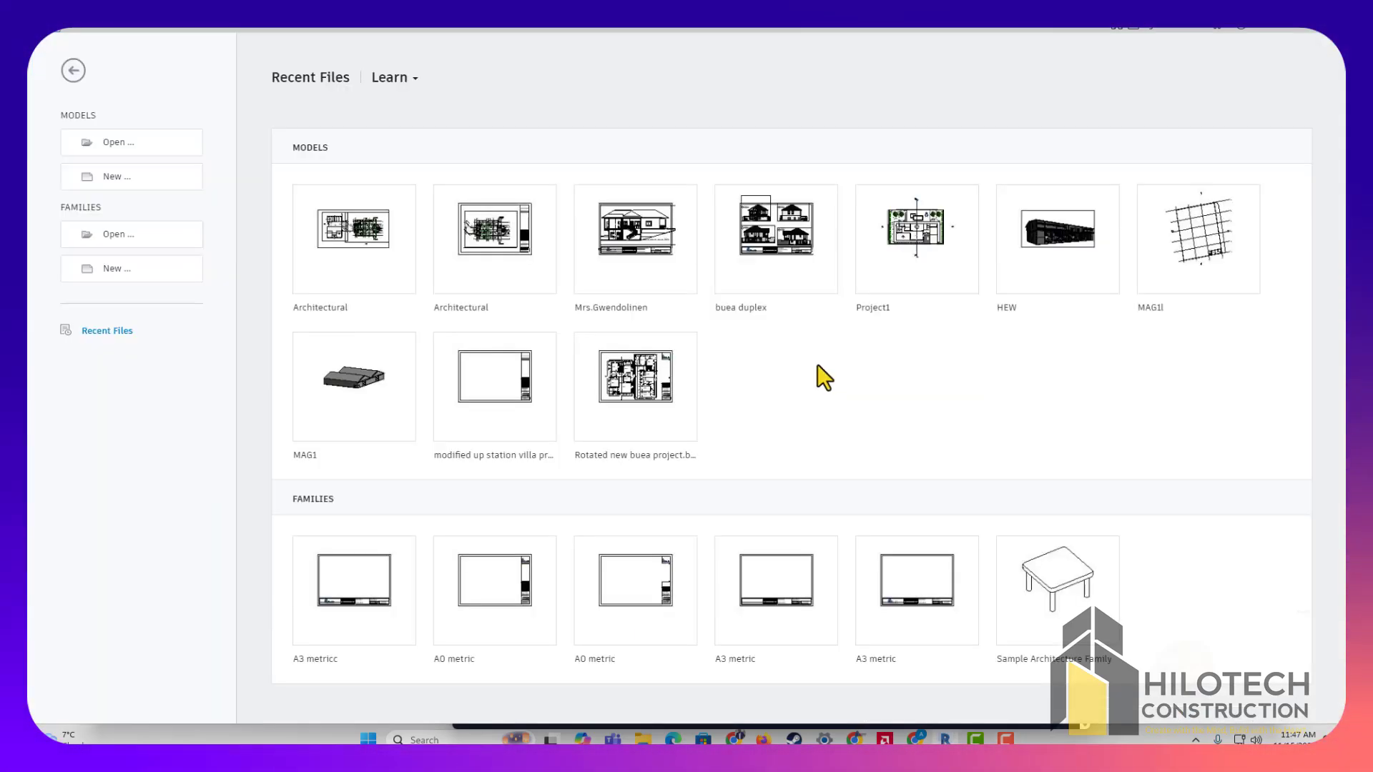
# Create a new project from the DefaultMetric template in the US Metric templates folder
pyautogui.click(121, 181)
pyautogui.click(766, 347)
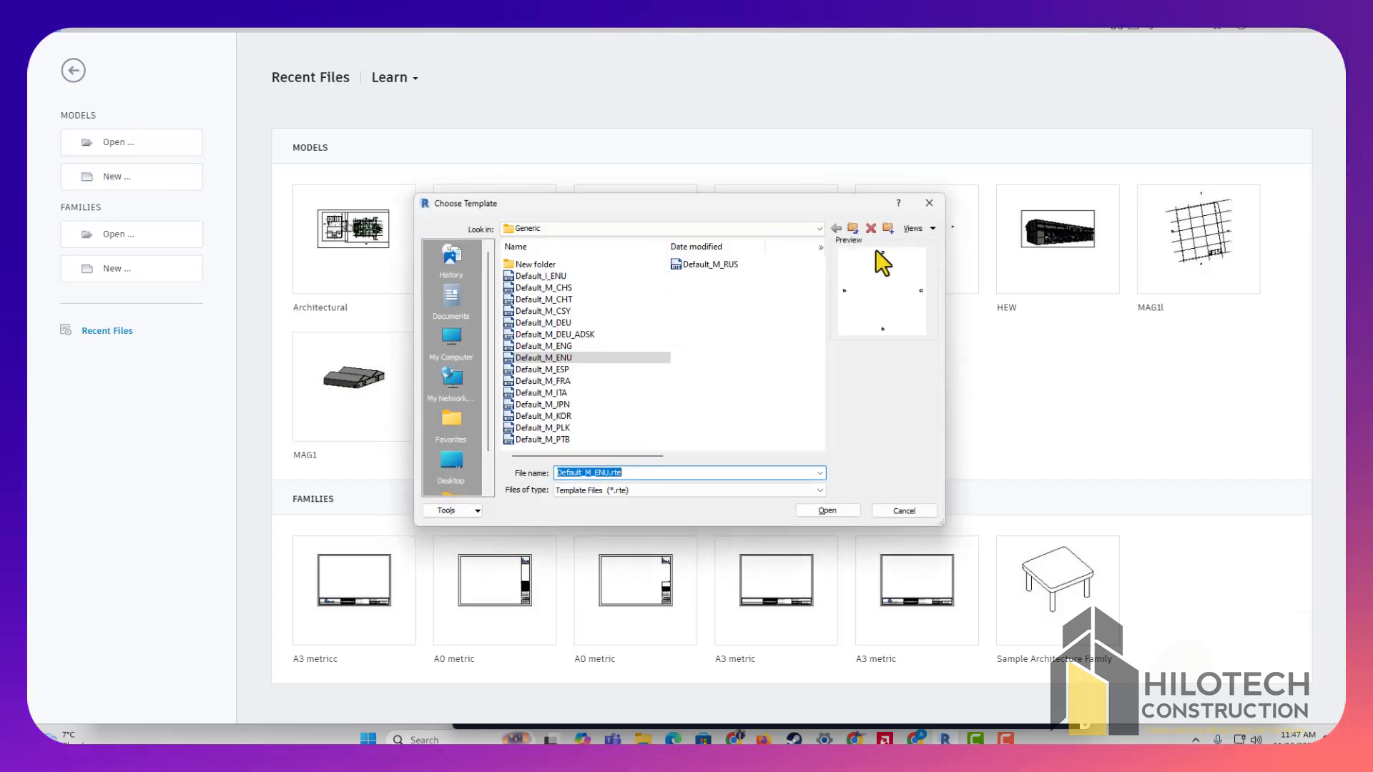
pyautogui.click(851, 227)
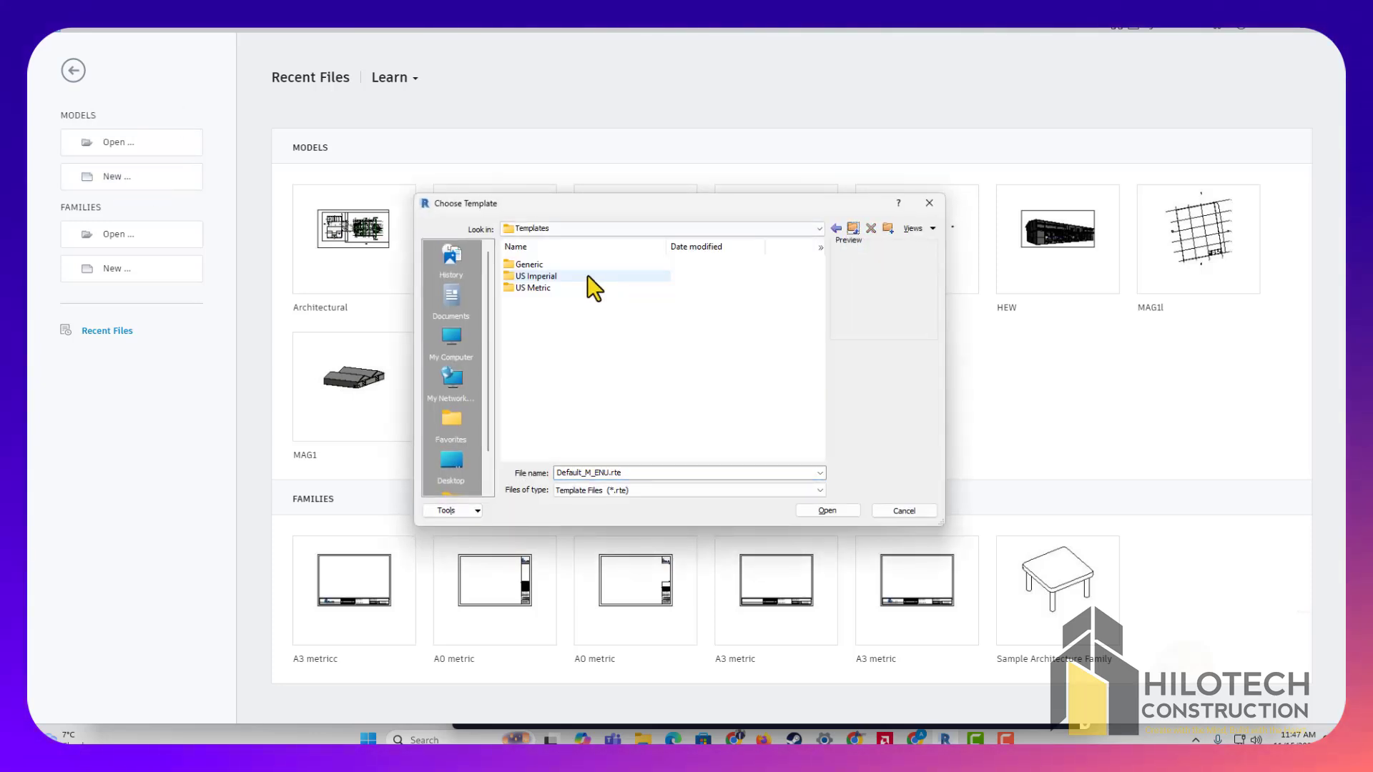
pyautogui.click(531, 289)
pyautogui.doubleClick(529, 288)
pyautogui.click(543, 288)
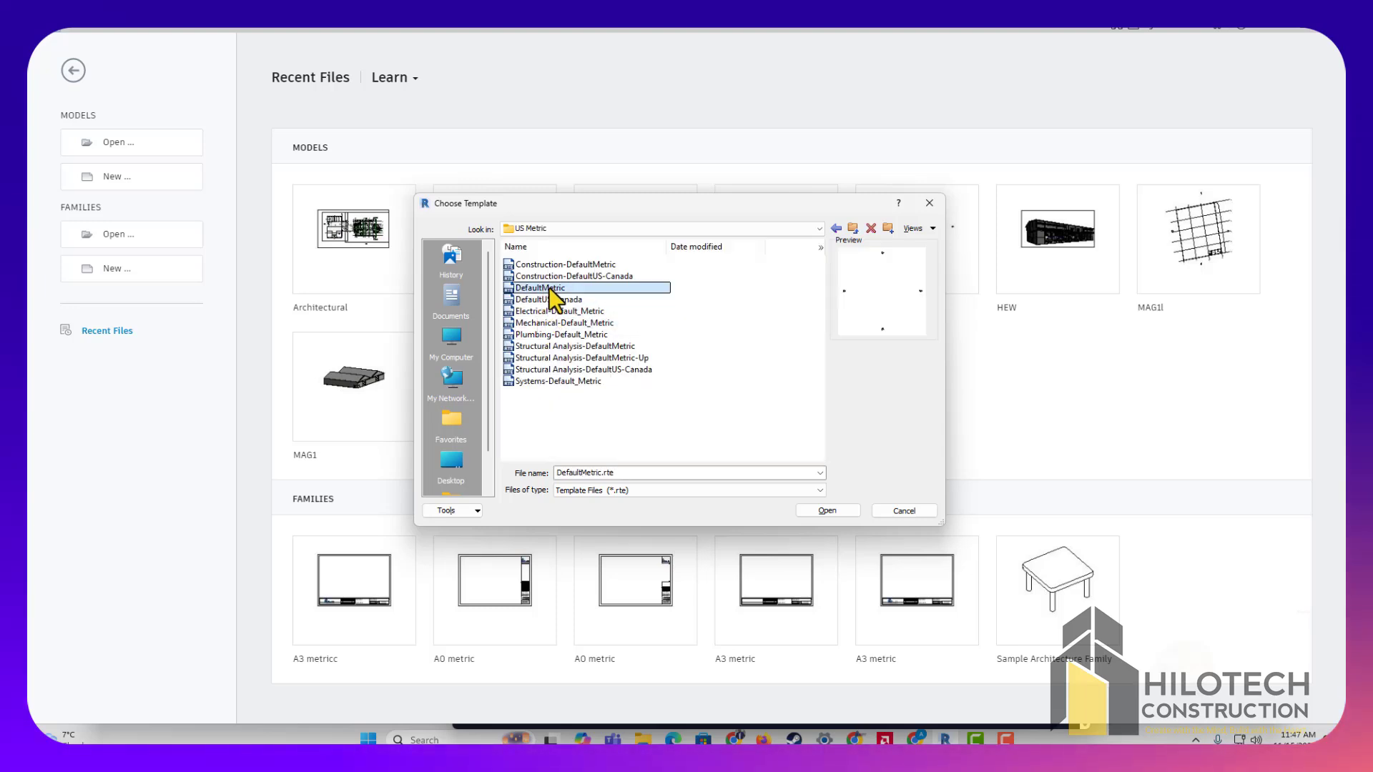
pyautogui.click(820, 512)
pyautogui.click(653, 427)
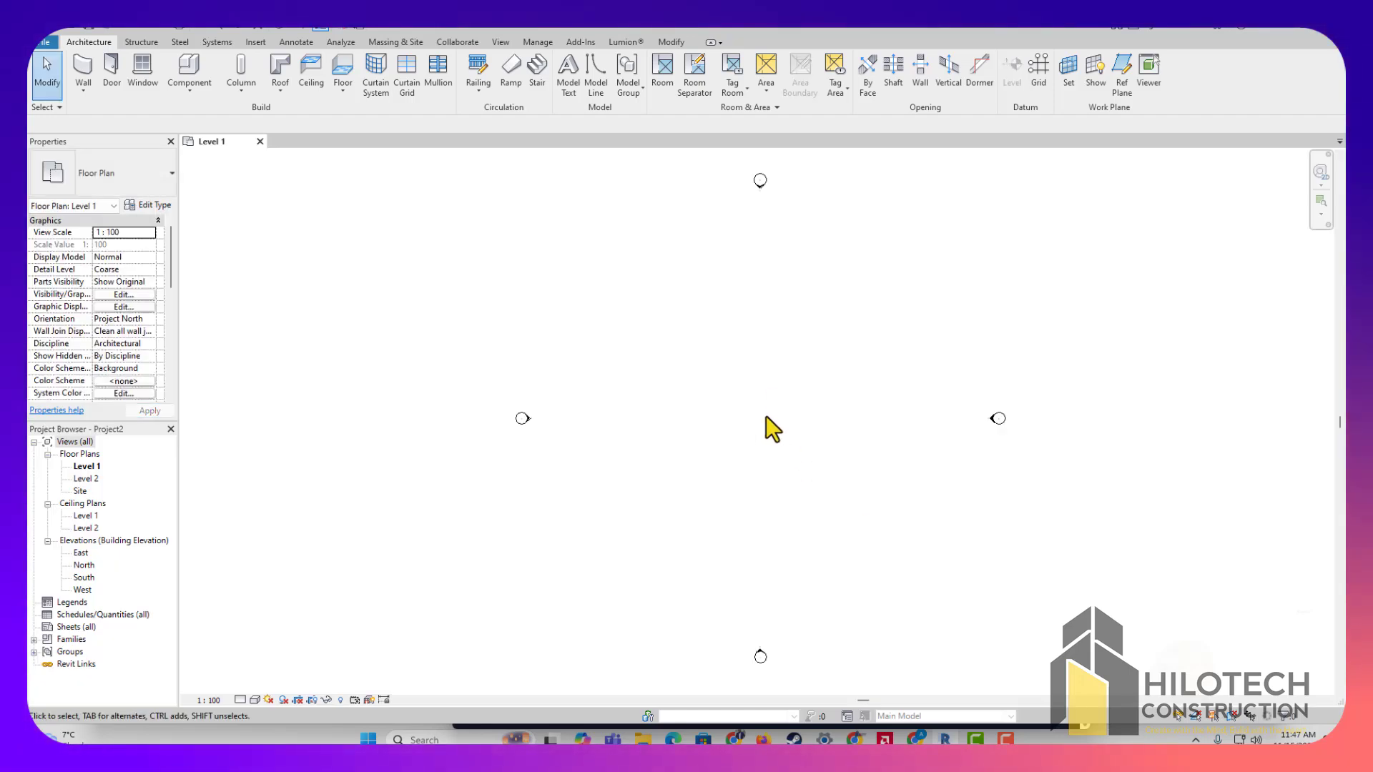
# Set the project's length units to meters with 2 decimal places
pyautogui.press('u')
pyautogui.press('n')
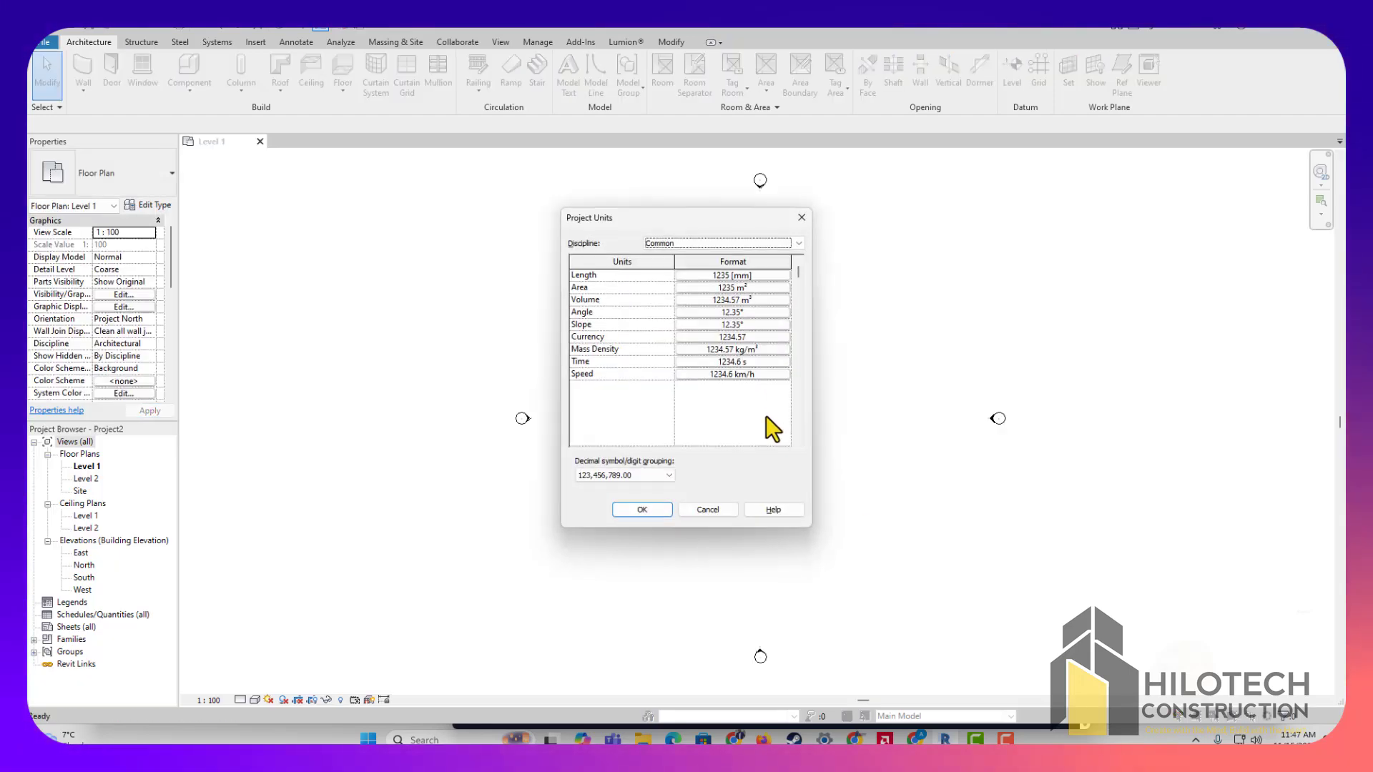
pyautogui.click(715, 277)
pyautogui.click(716, 300)
pyautogui.click(692, 347)
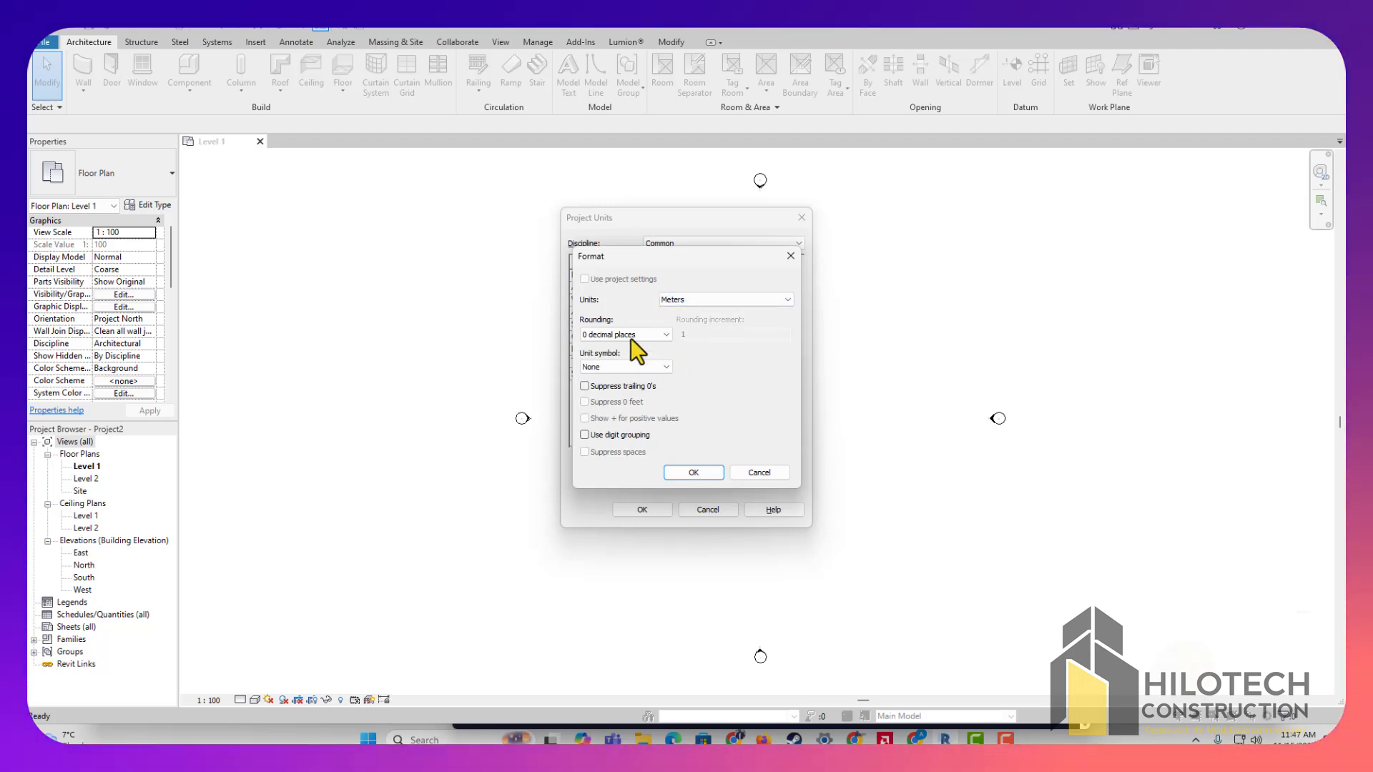
pyautogui.click(632, 335)
pyautogui.click(595, 393)
pyautogui.click(692, 472)
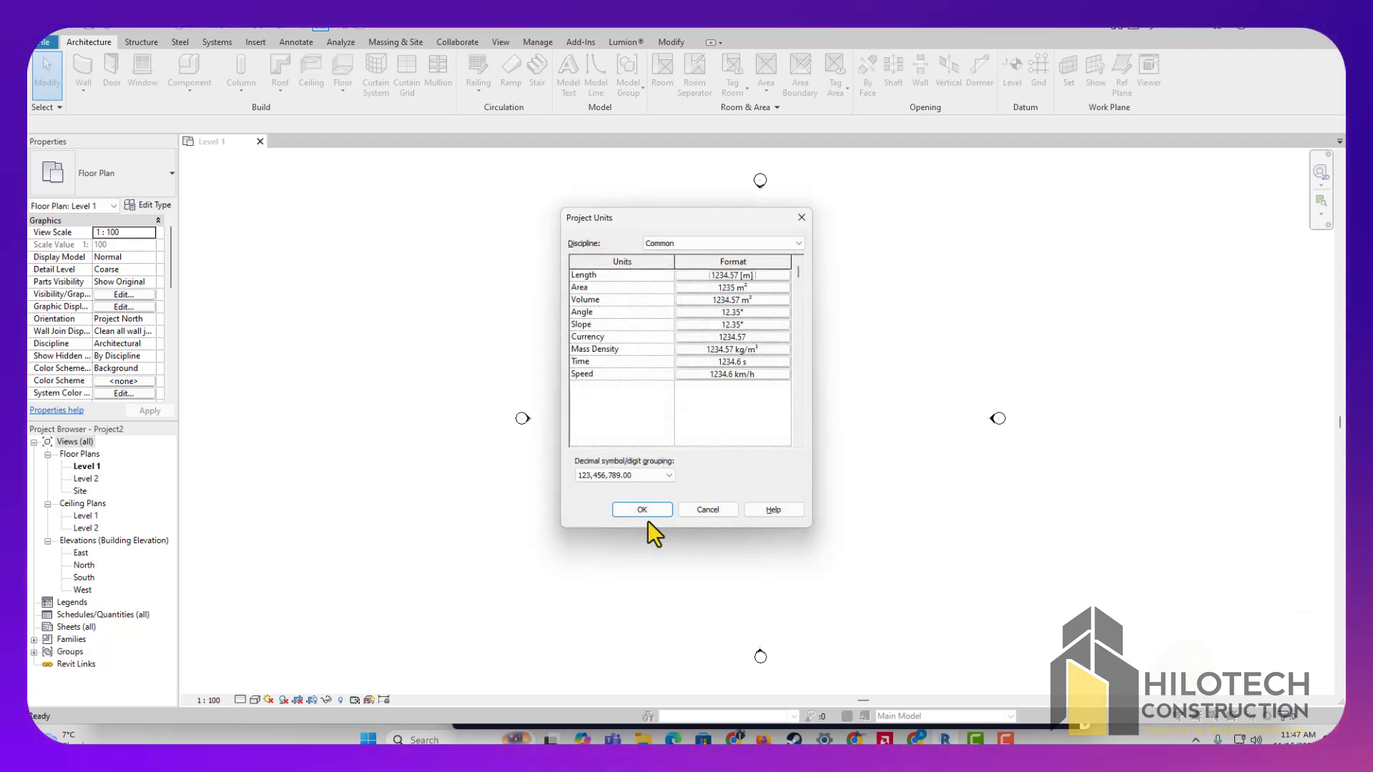
pyautogui.click(637, 508)
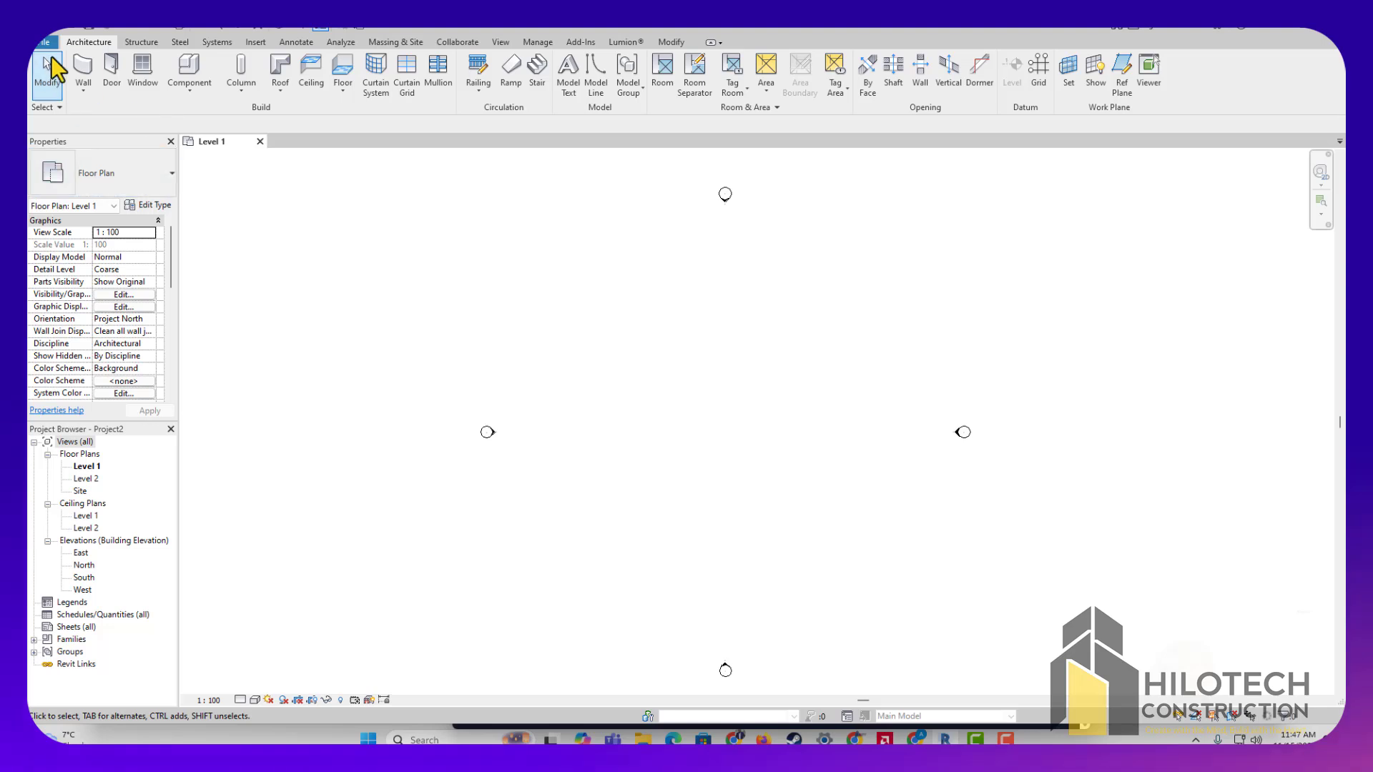
# Draw a horizontal Generic - 200mm wall 10 m long with an unconnected height of 4 m on the Level 1 plan
pyautogui.click(84, 67)
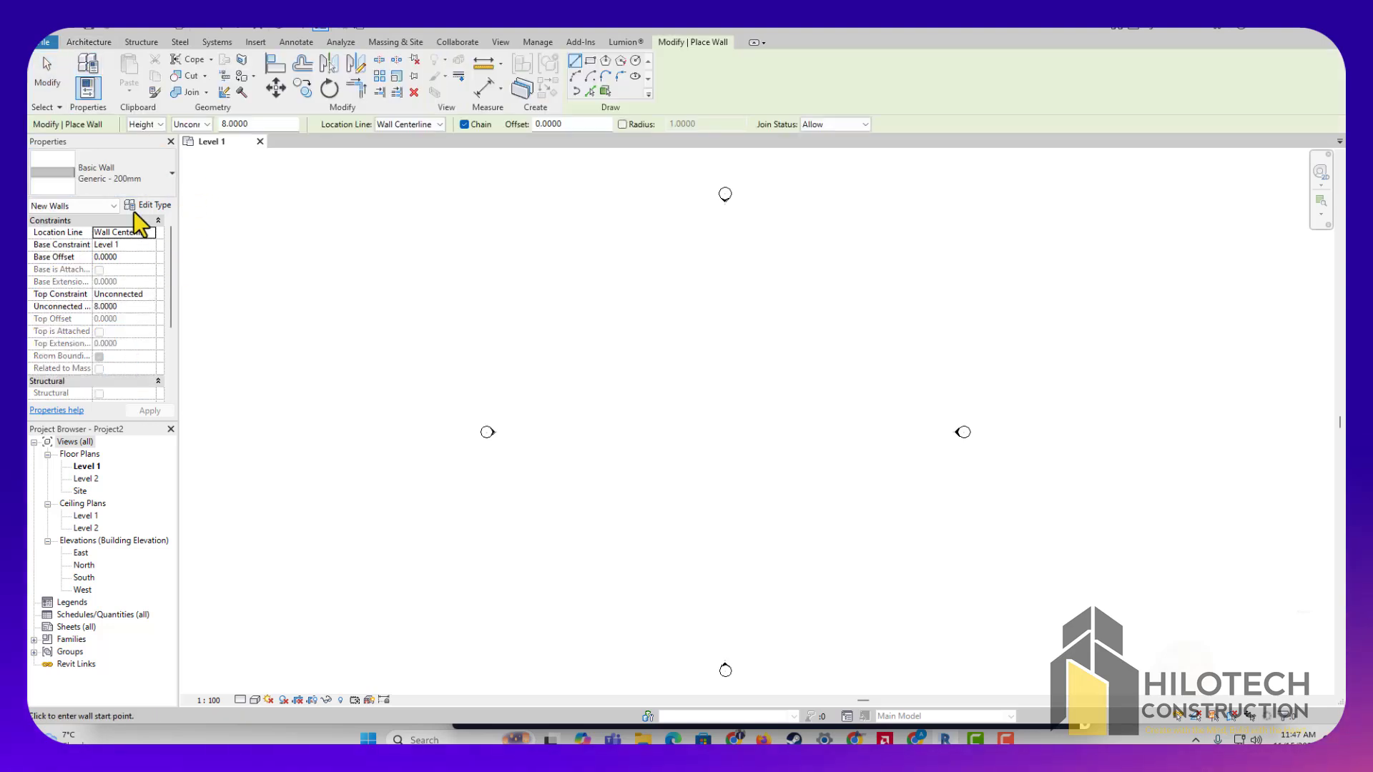
pyautogui.doubleClick(258, 124)
pyautogui.write('4')
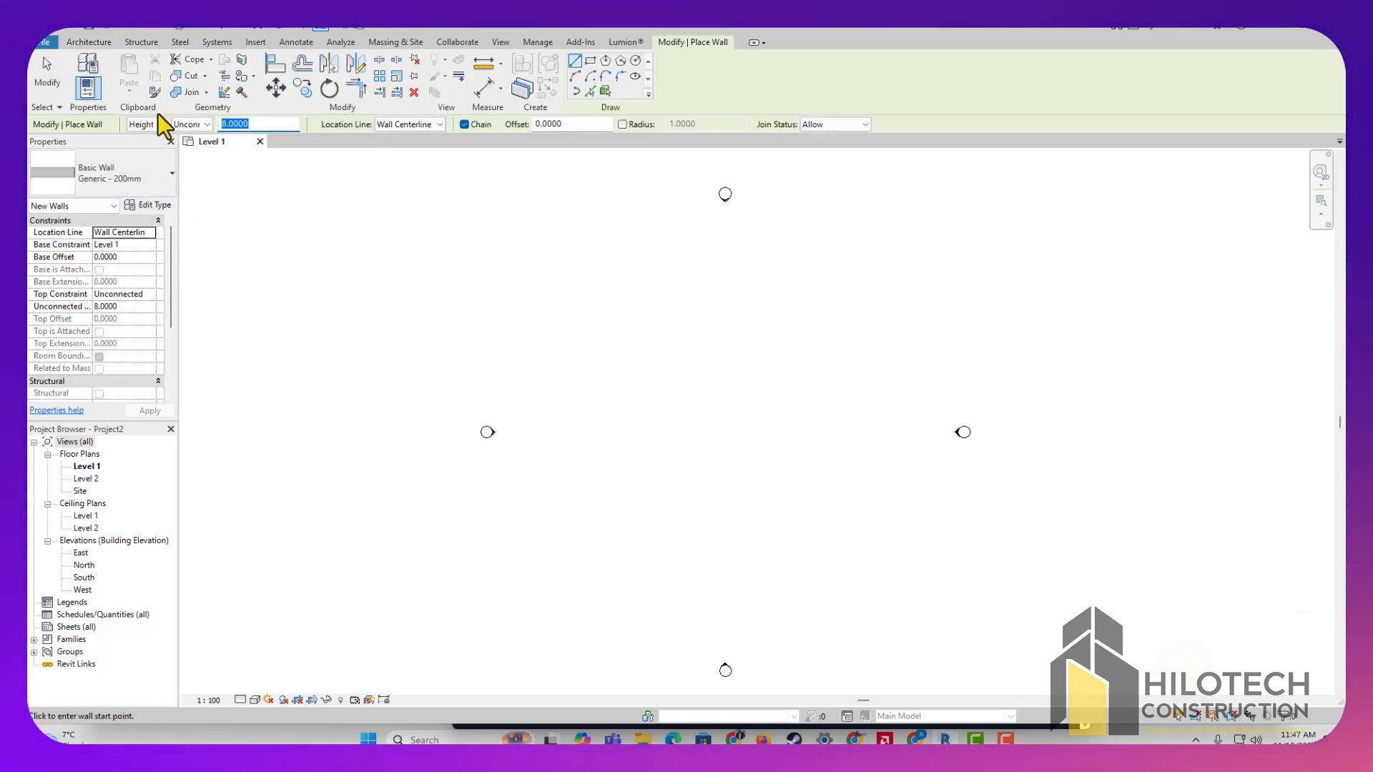
pyautogui.press('Return')
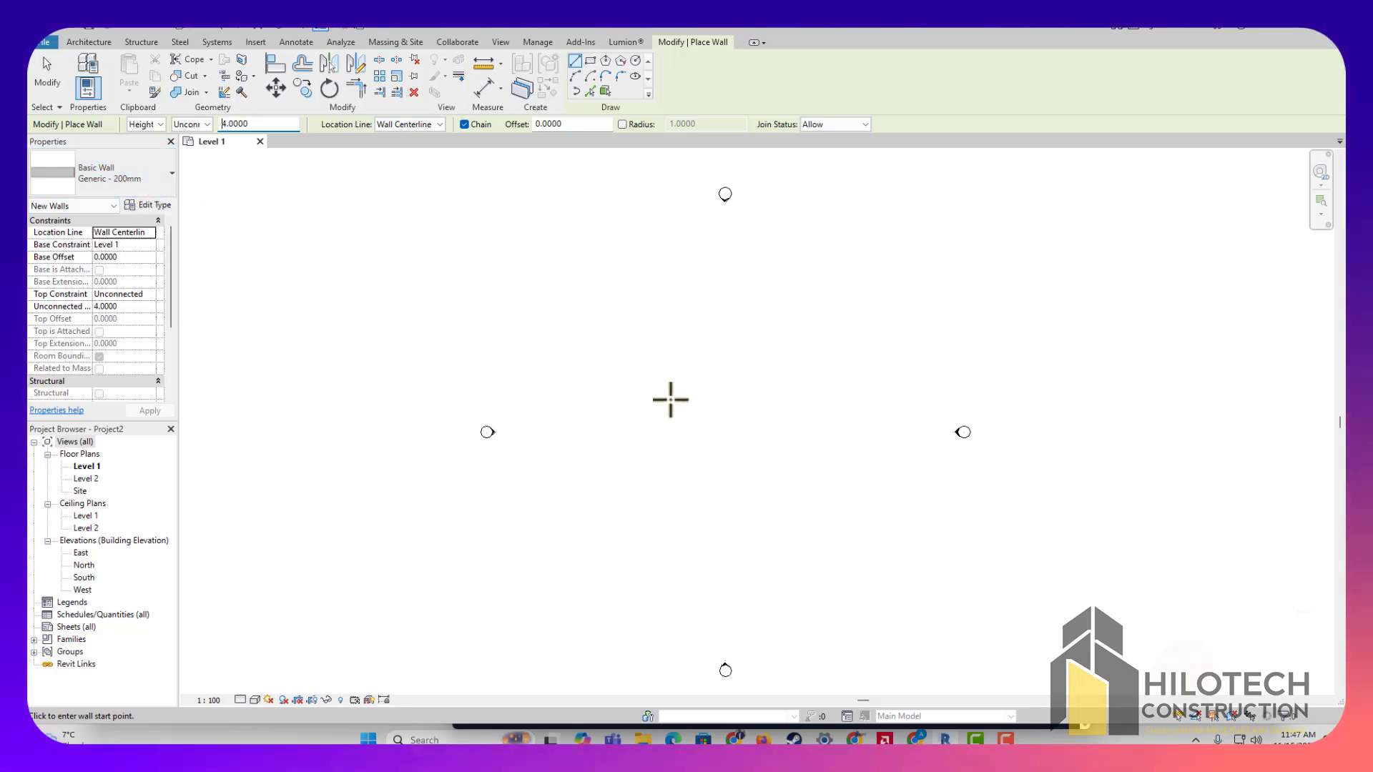
pyautogui.click(615, 406)
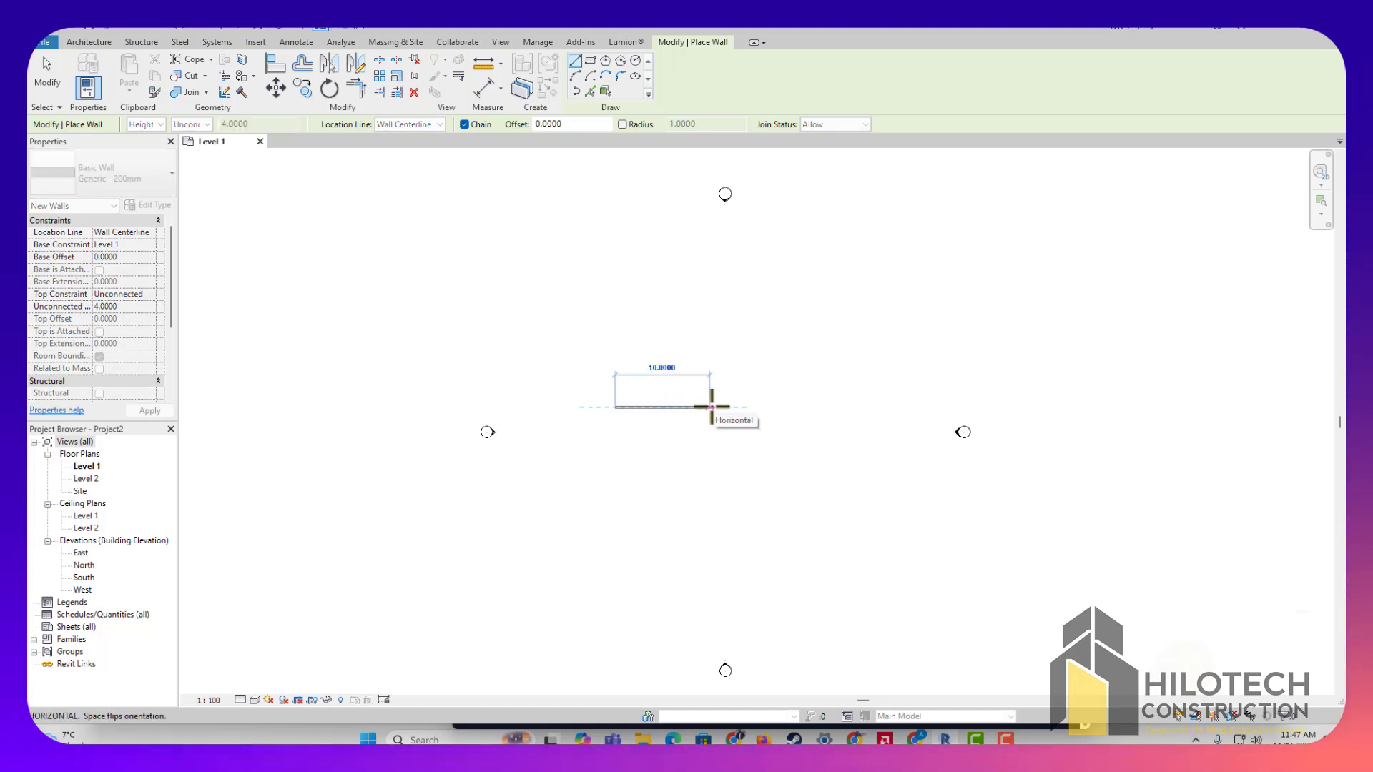
pyautogui.click(711, 406)
pyautogui.press('Escape')
pyautogui.press('Escape')
pyautogui.scroll(4, 664, 412)
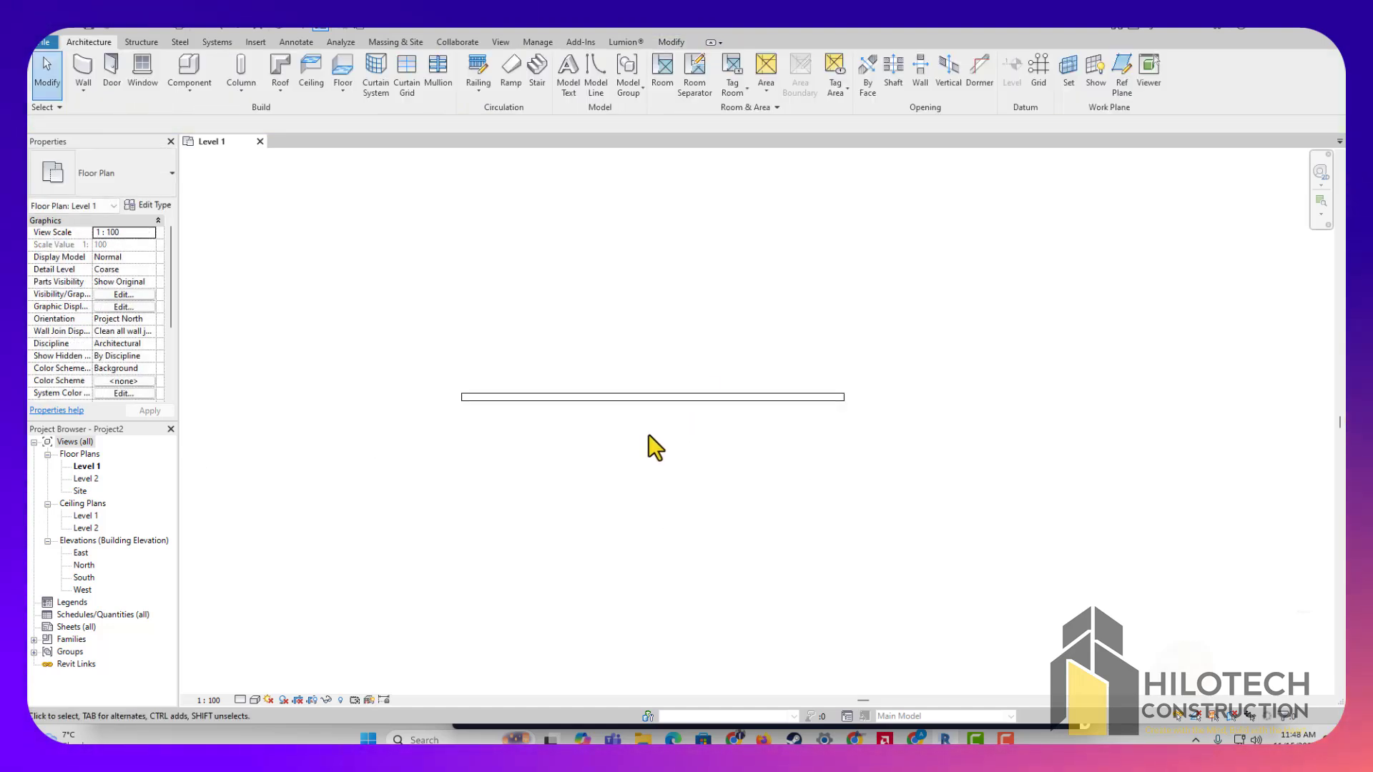
# Duplicate the drawn wall's Generic - 200mm type as a new type named EXT BLOCK WALL
pyautogui.moveTo(649, 436); pyautogui.dragTo(773, 438, button='middle')
pyautogui.click(714, 393)
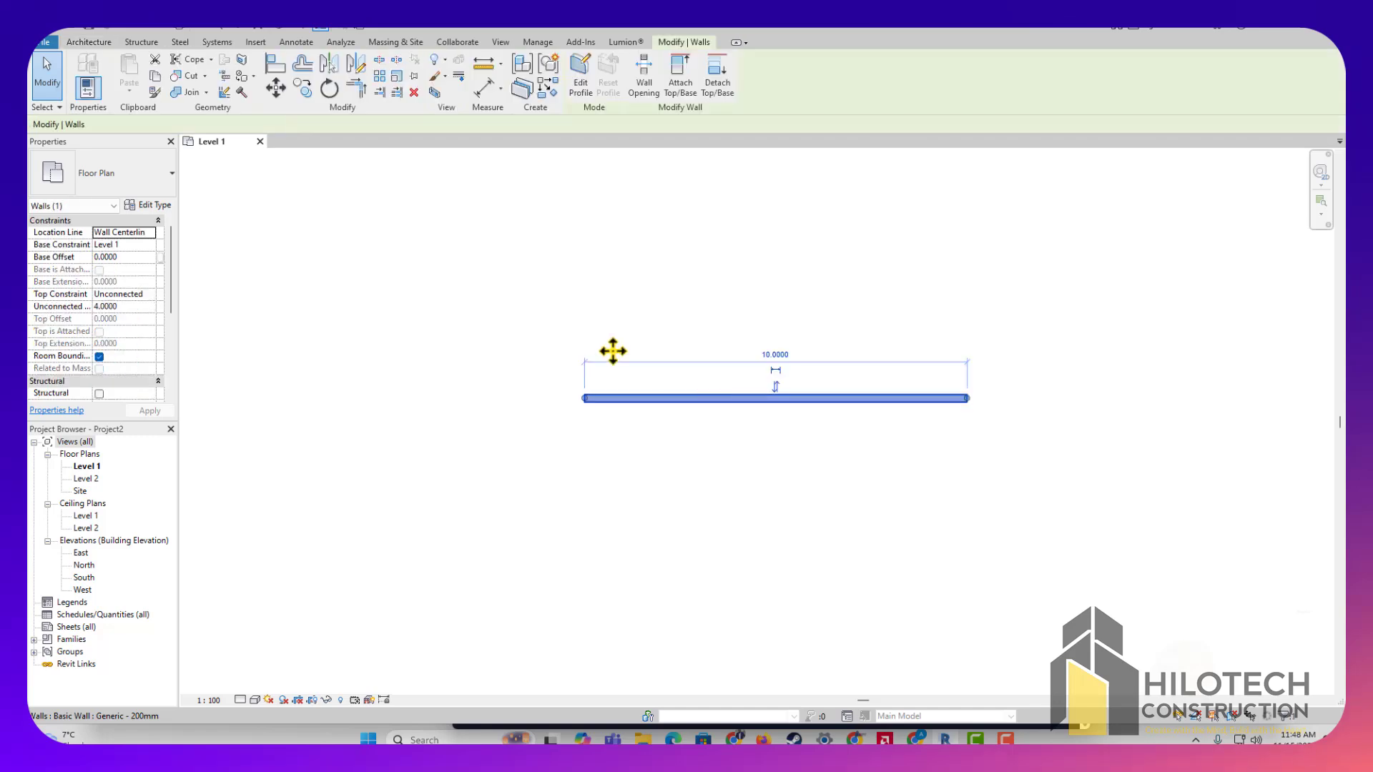
pyautogui.click(153, 206)
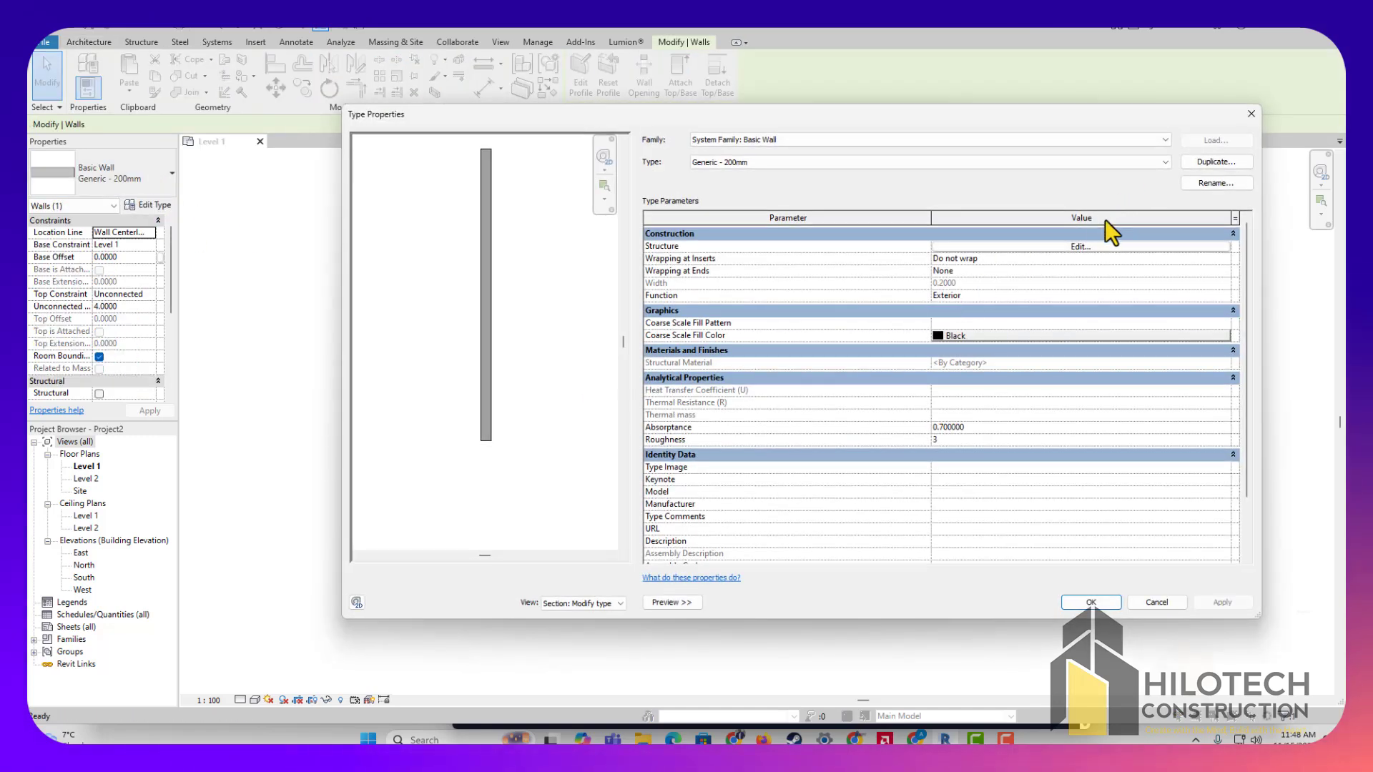
pyautogui.moveTo(839, 117); pyautogui.dragTo(781, 187)
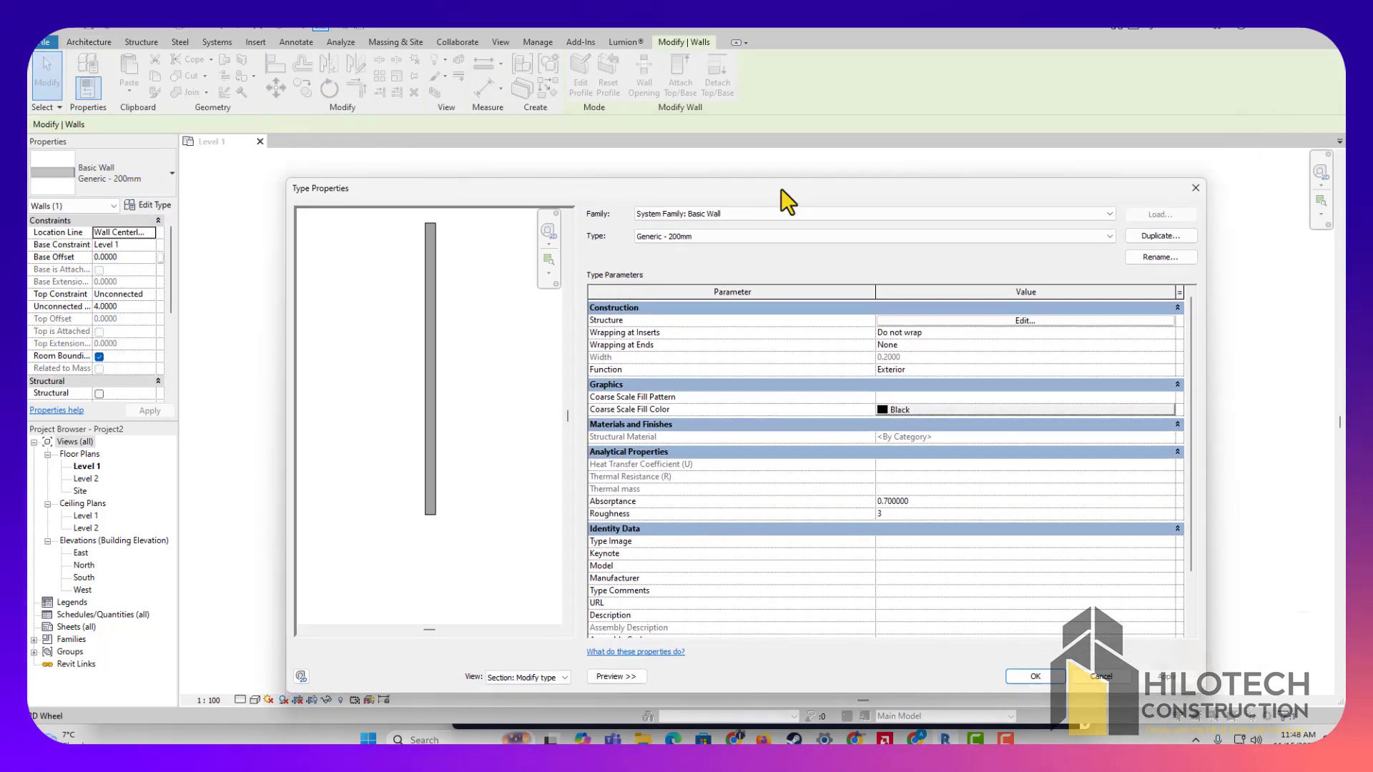
pyautogui.click(614, 678)
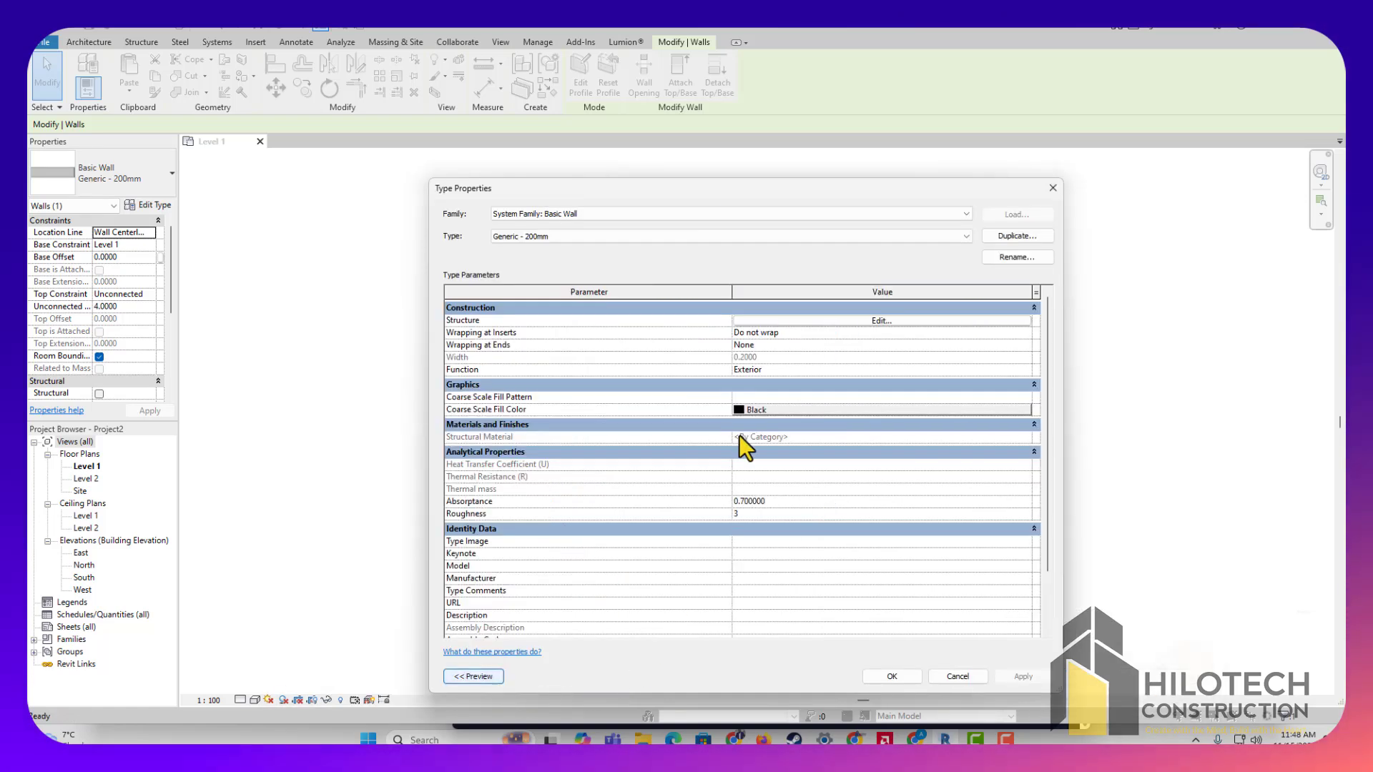
pyautogui.click(1015, 241)
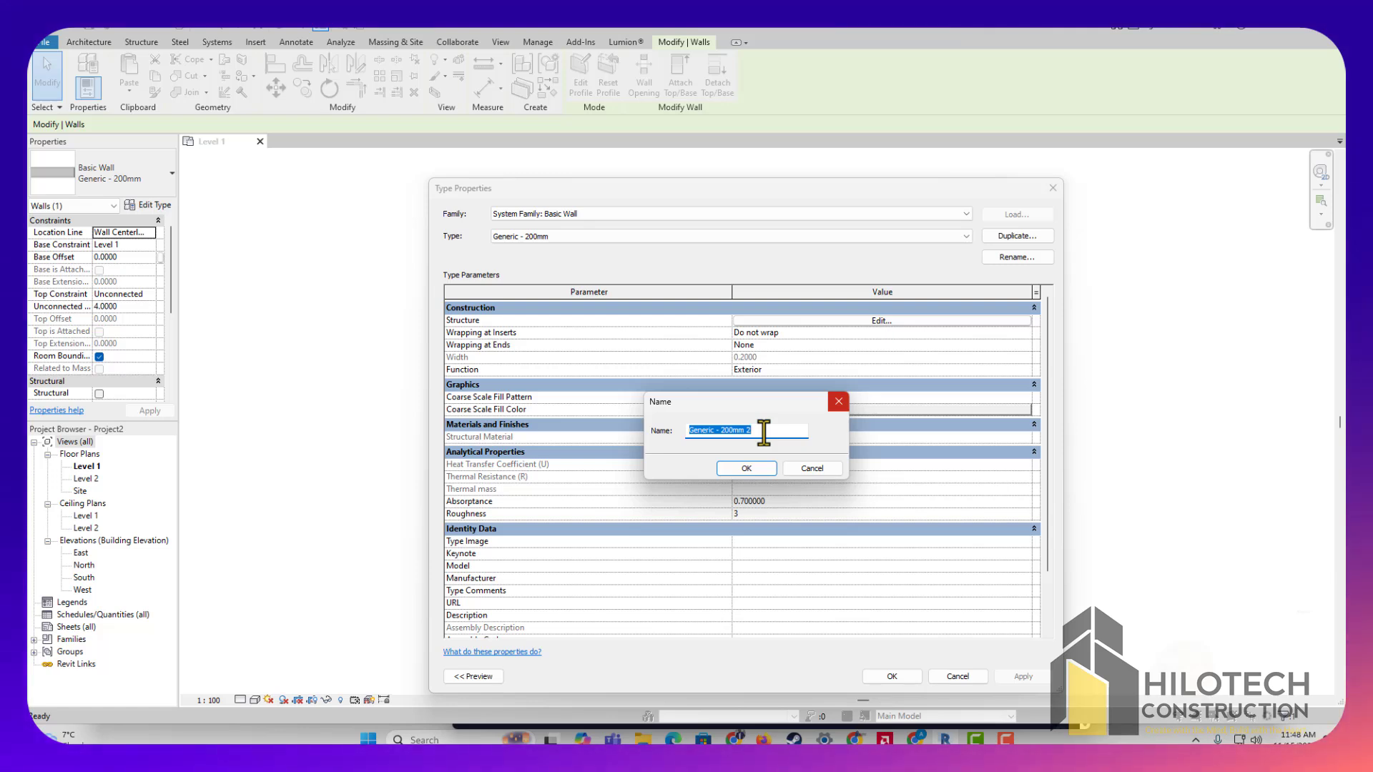
pyautogui.write('EXT')
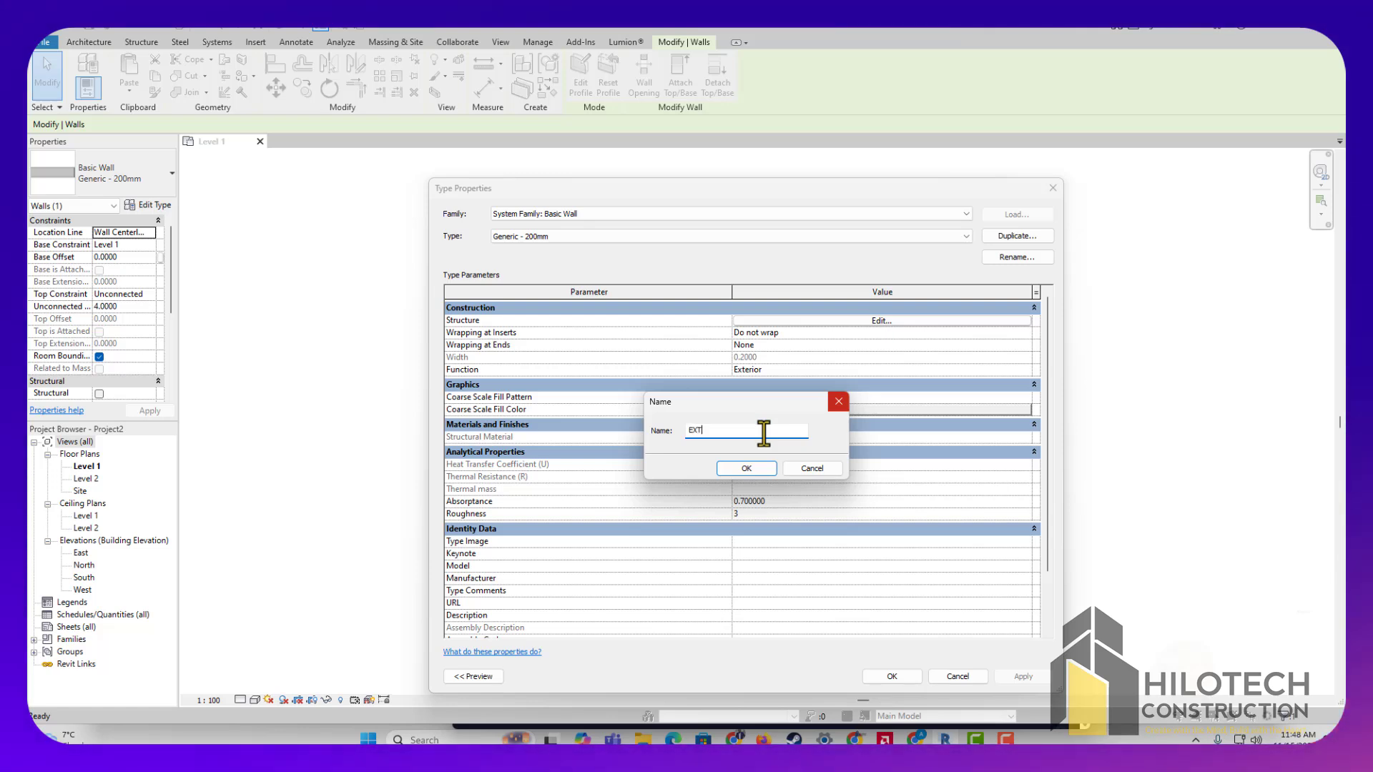
pyautogui.write(' BLOC')
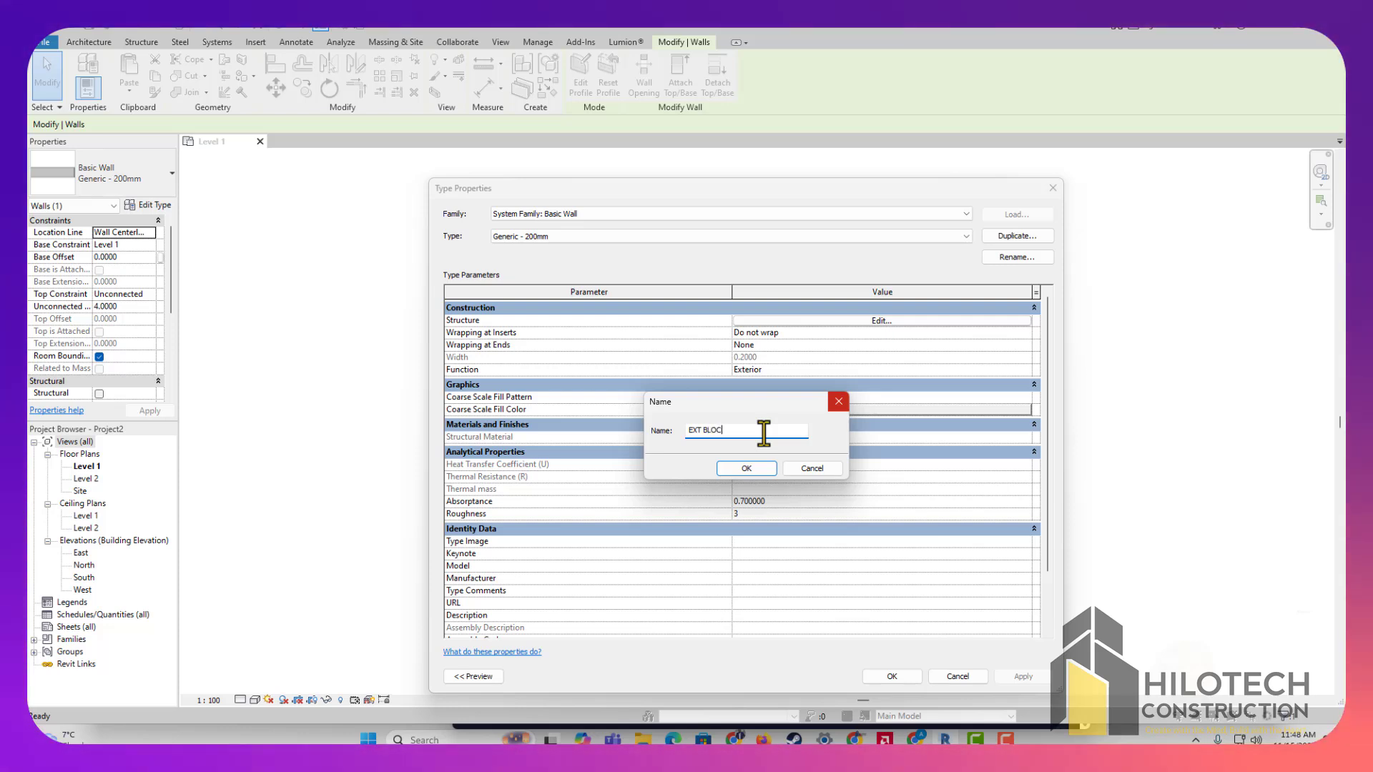
pyautogui.write('K W')
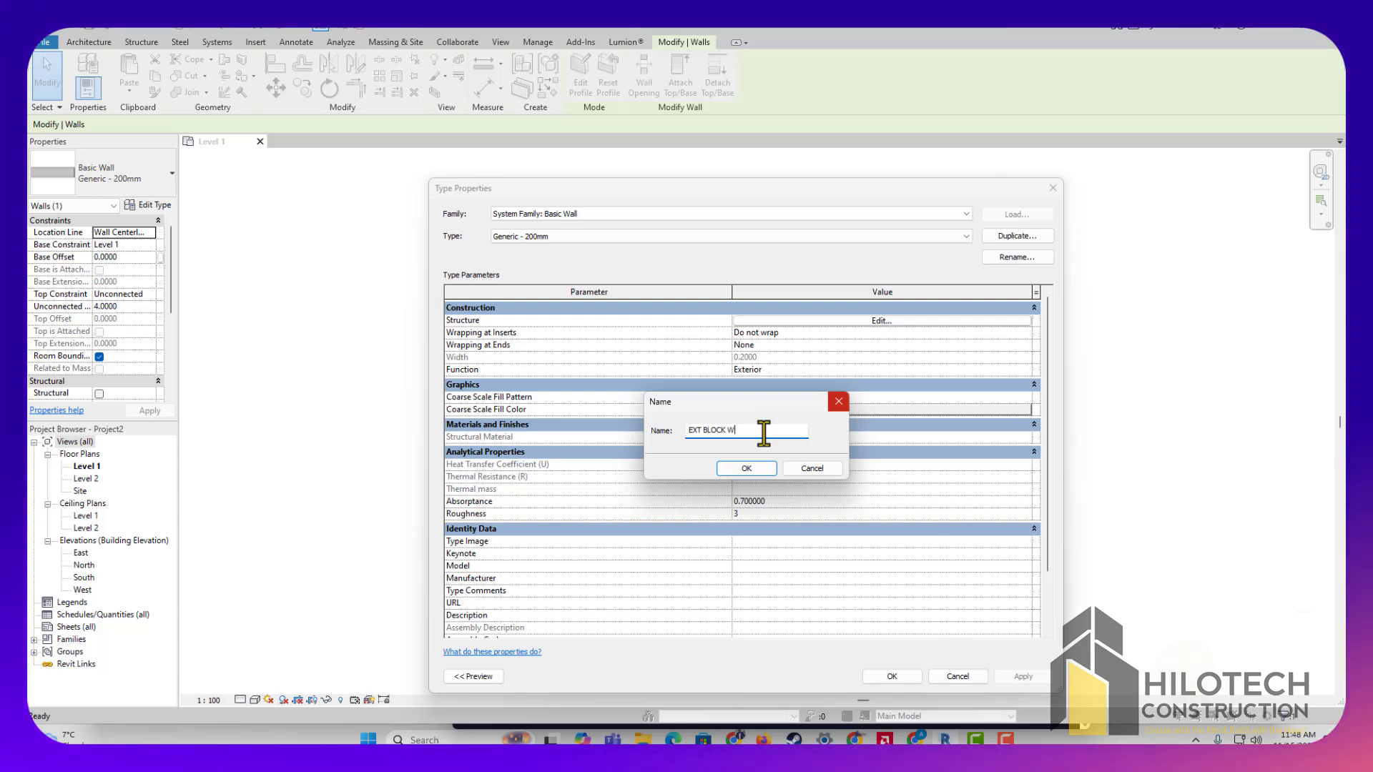
pyautogui.write('ALL')
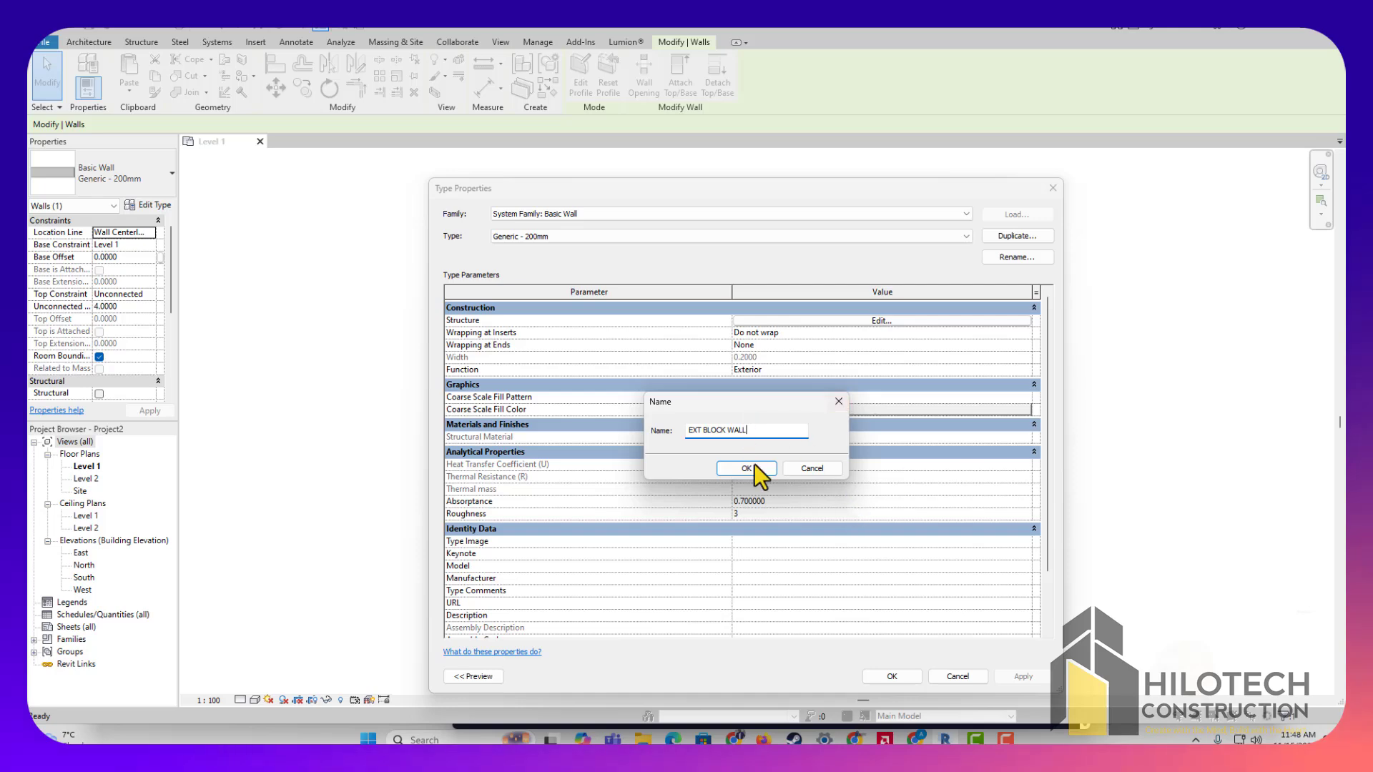
pyautogui.click(750, 467)
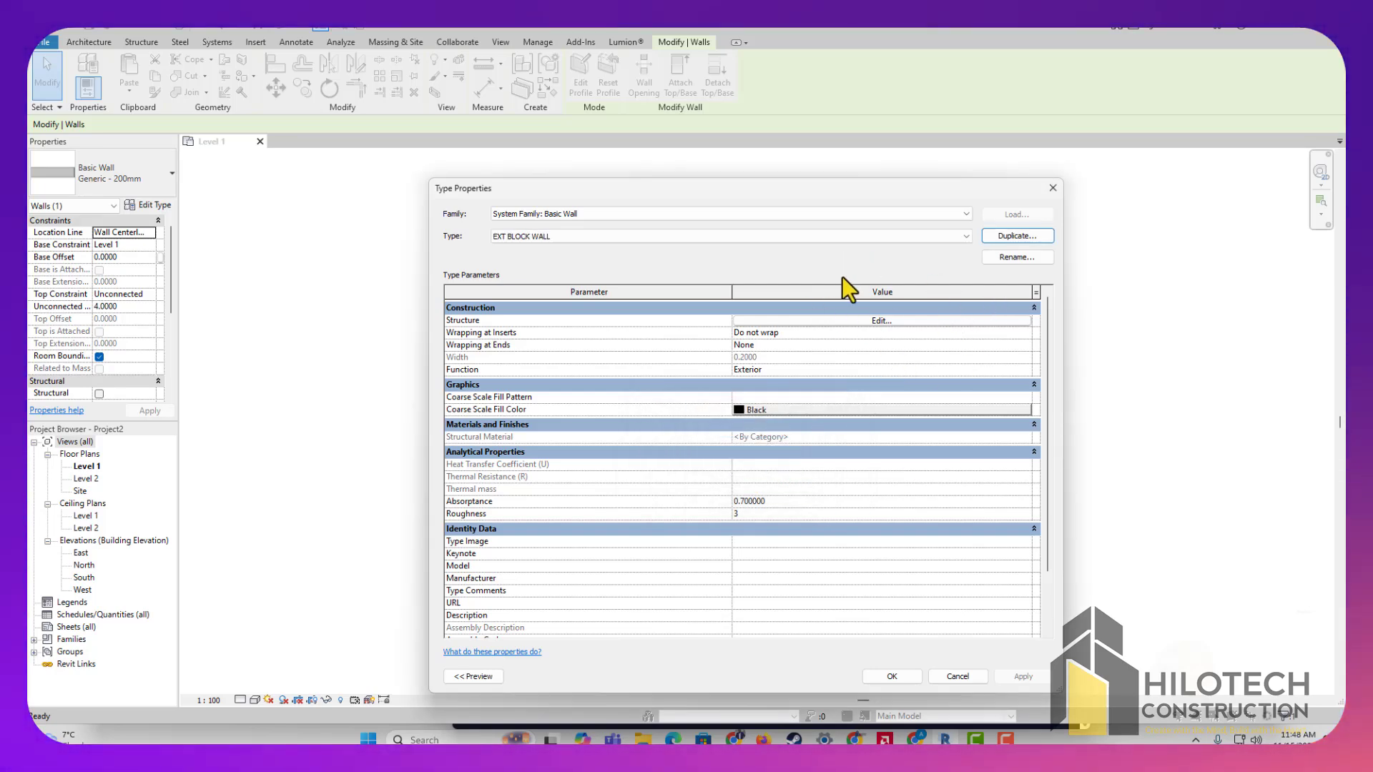
# Open the EXT BLOCK WALL structure for editing with its preview shown, viewing it in floor plan and returning to the section view
pyautogui.click(859, 320)
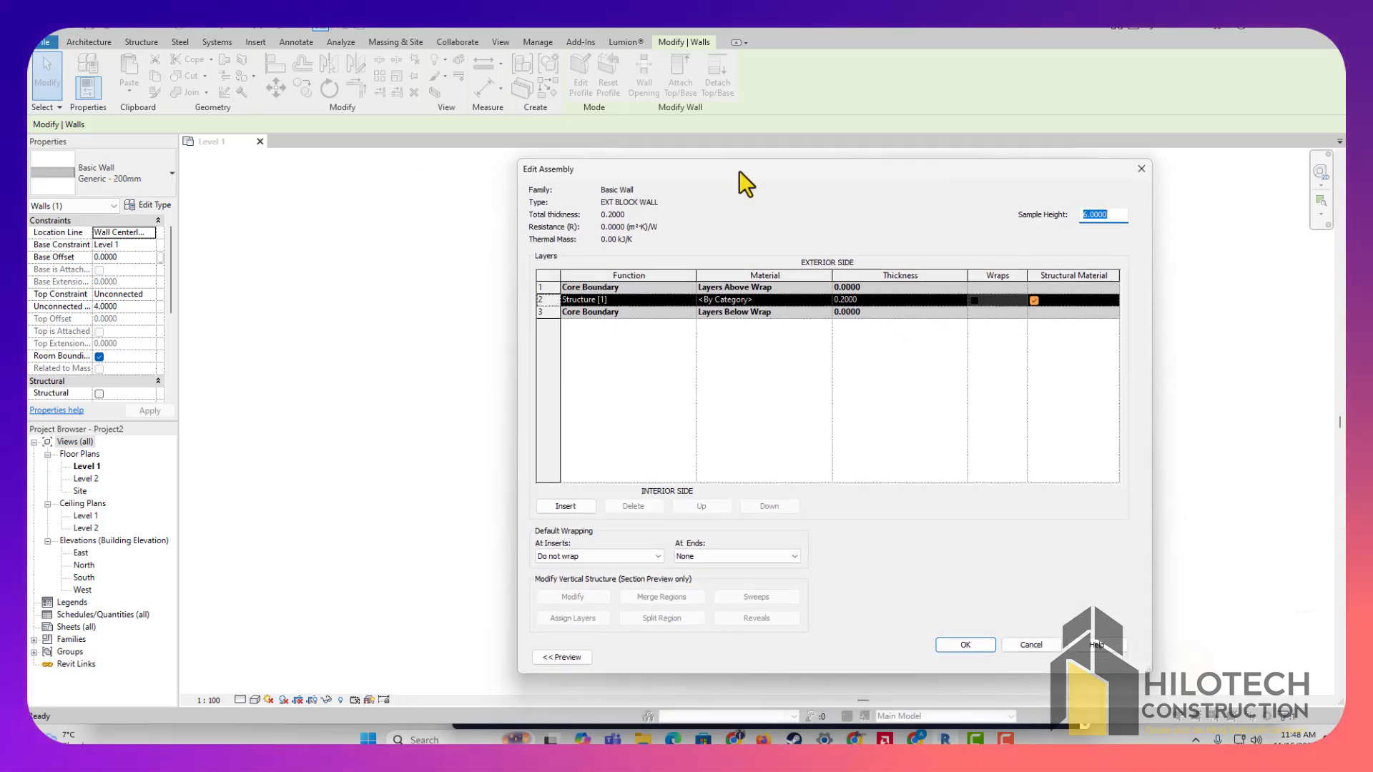
pyautogui.click(562, 656)
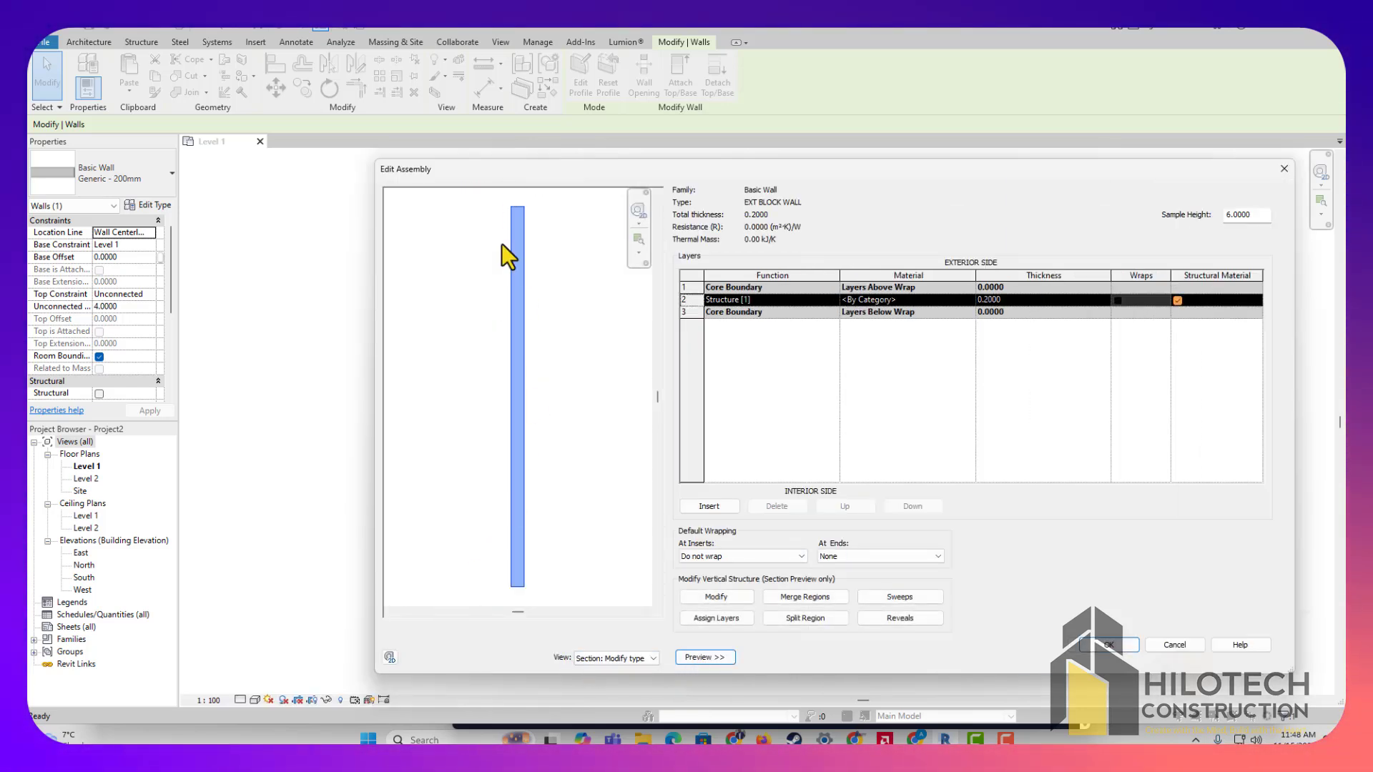
pyautogui.click(615, 659)
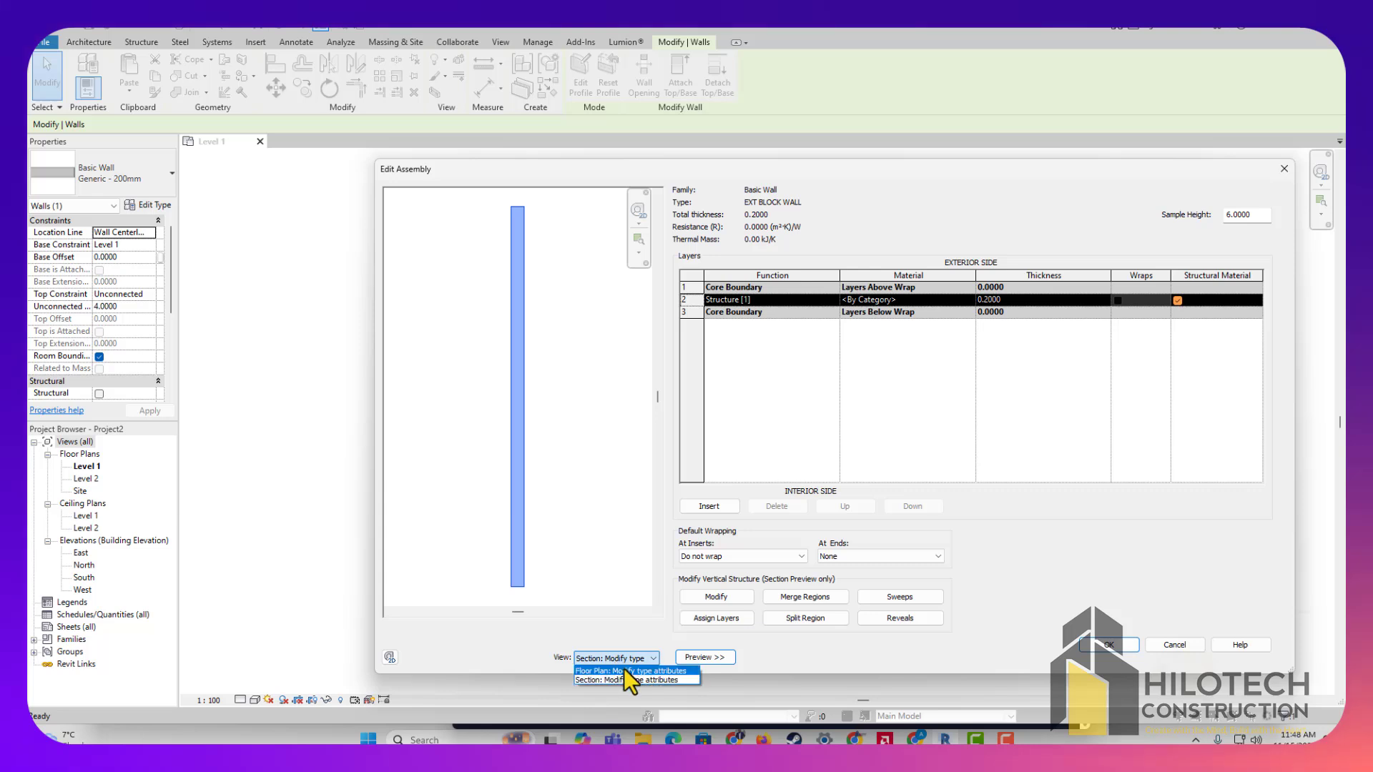
pyautogui.click(621, 669)
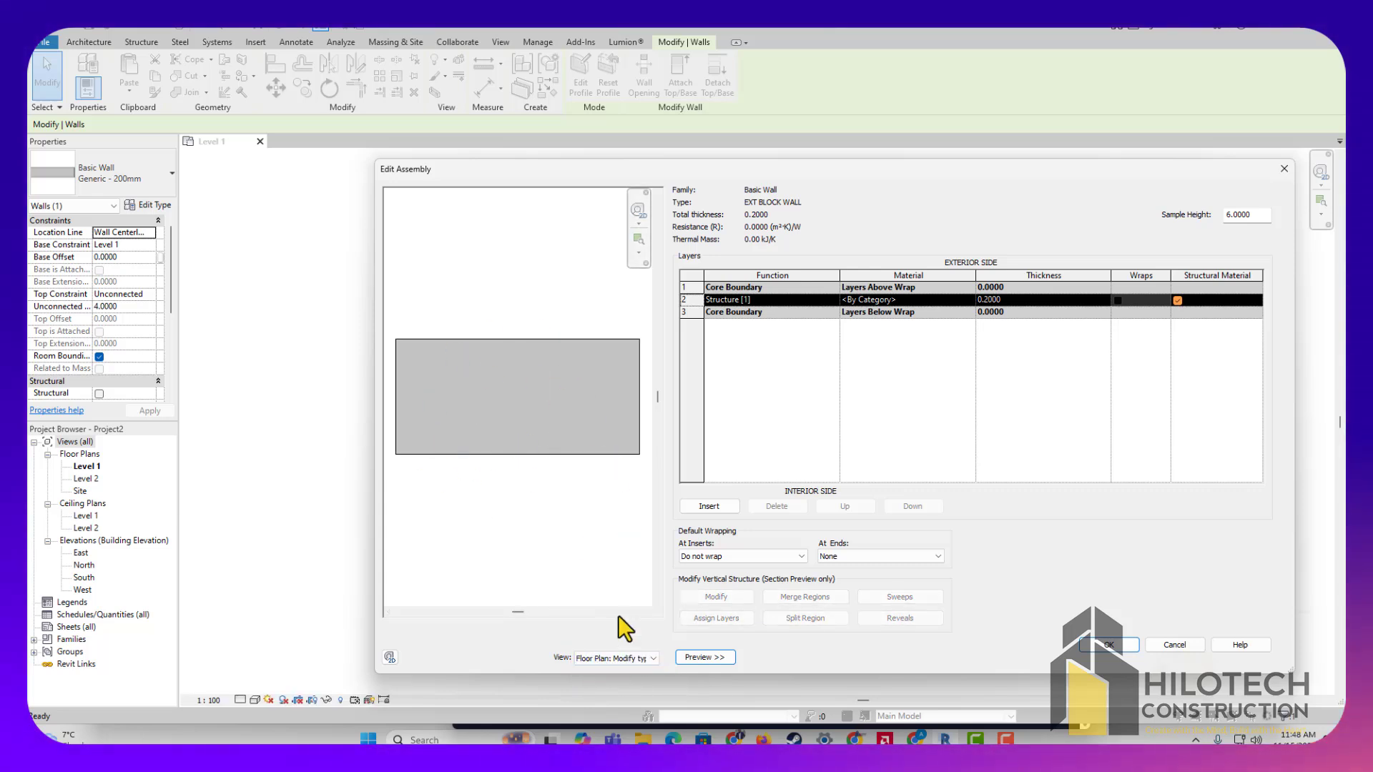
pyautogui.click(653, 659)
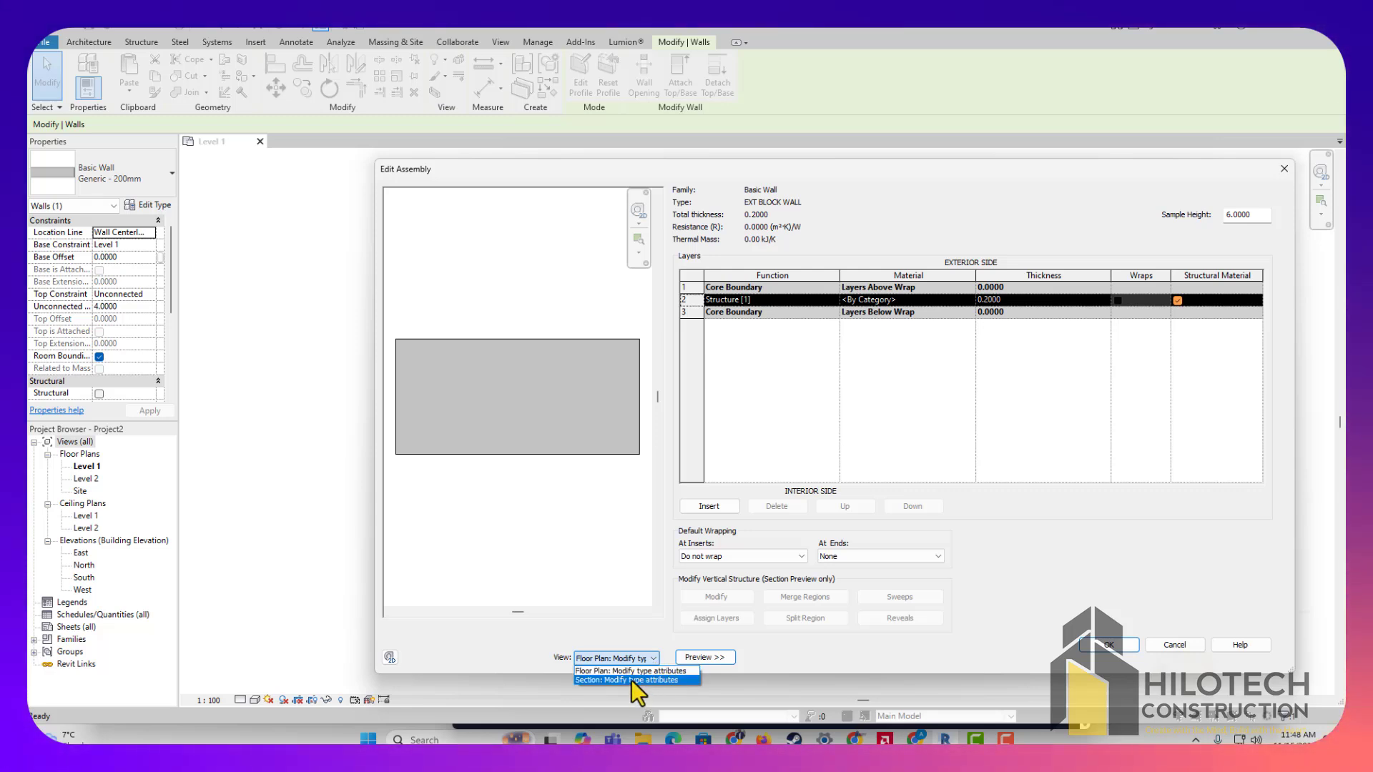
pyautogui.click(632, 680)
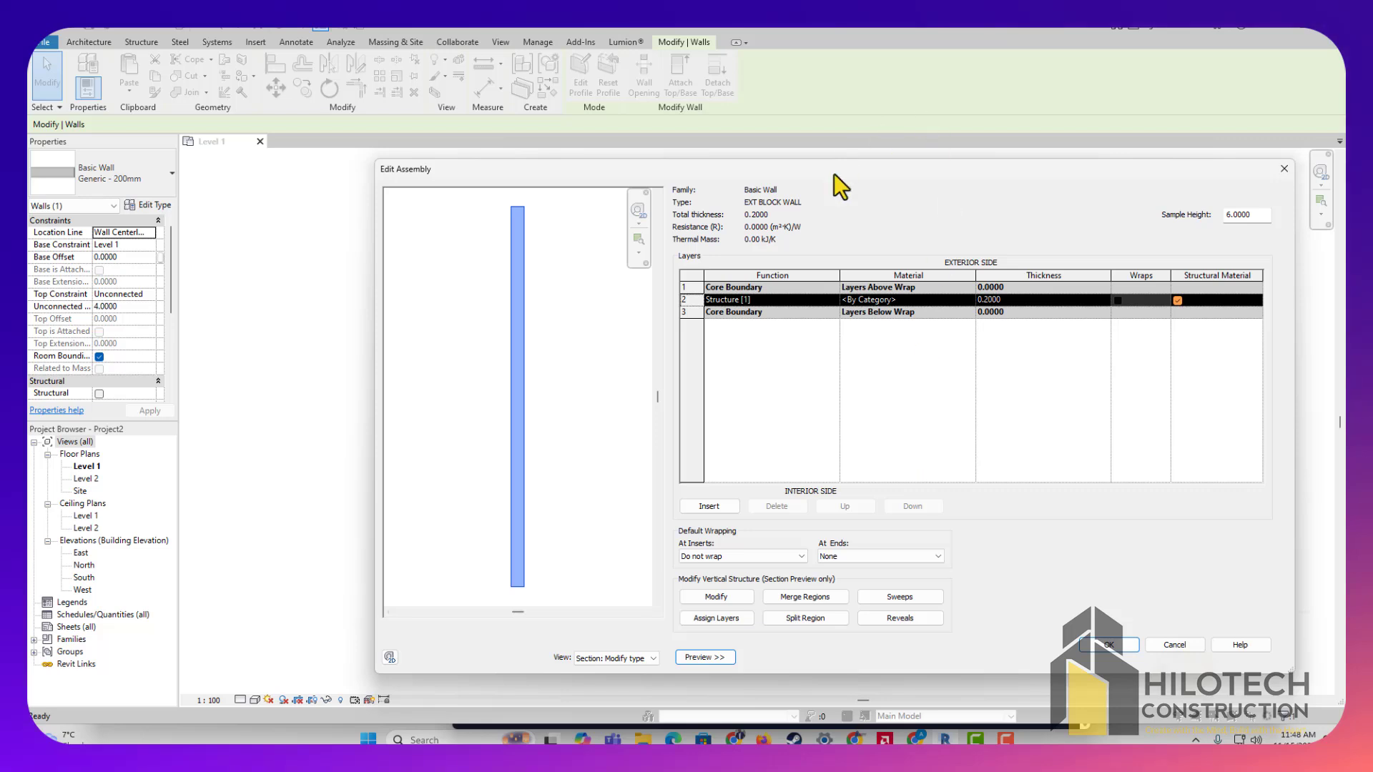
pyautogui.moveTo(833, 174); pyautogui.dragTo(739, 160)
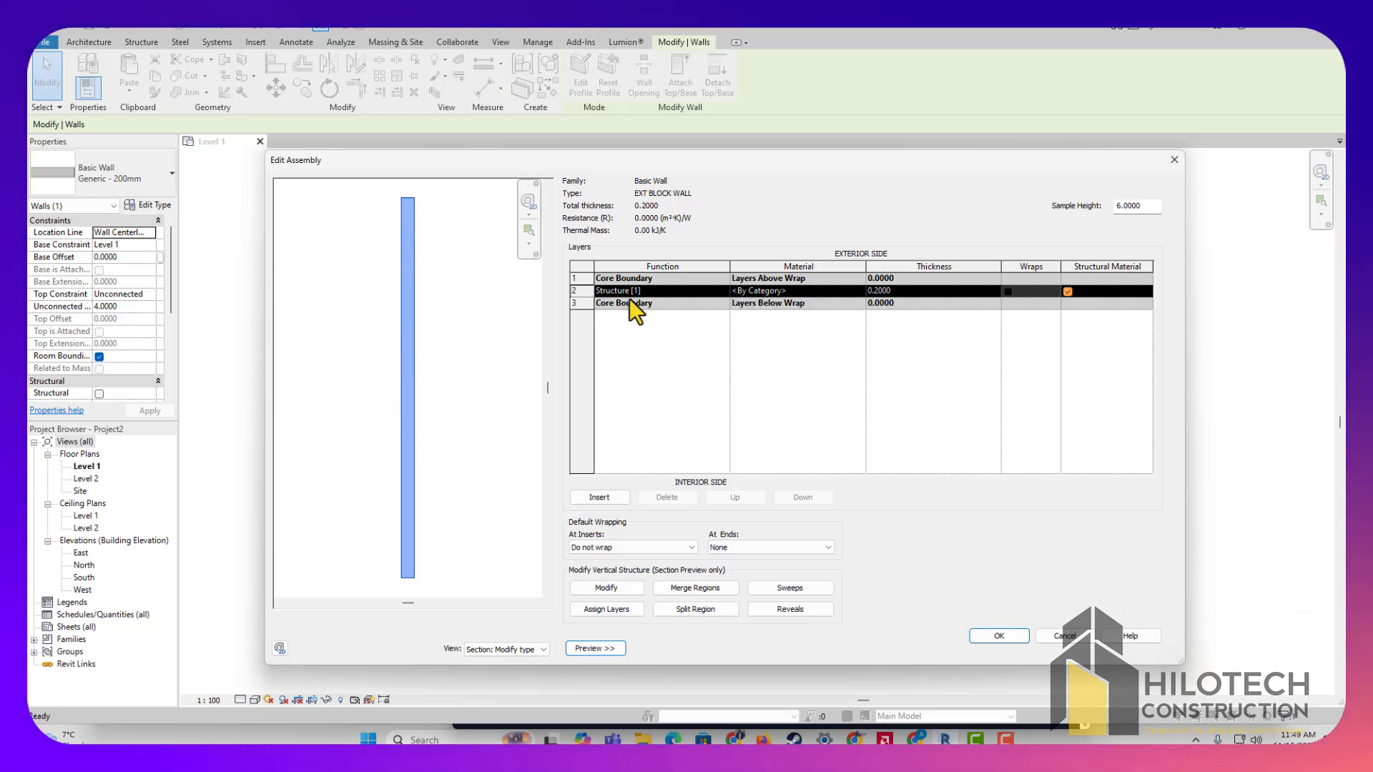
# Assign the Concrete Masonry Units material to the wall's core structure layer
pyautogui.click(819, 290)
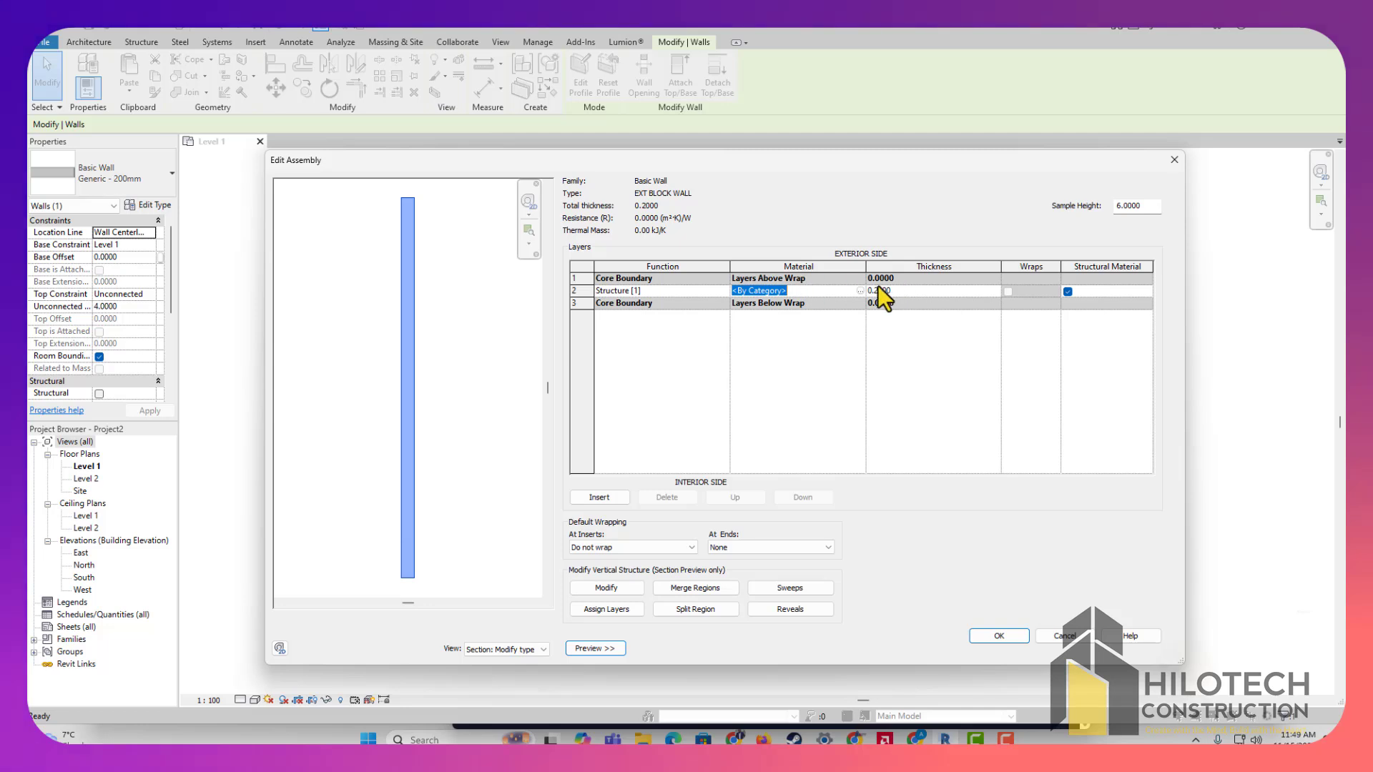
pyautogui.click(860, 290)
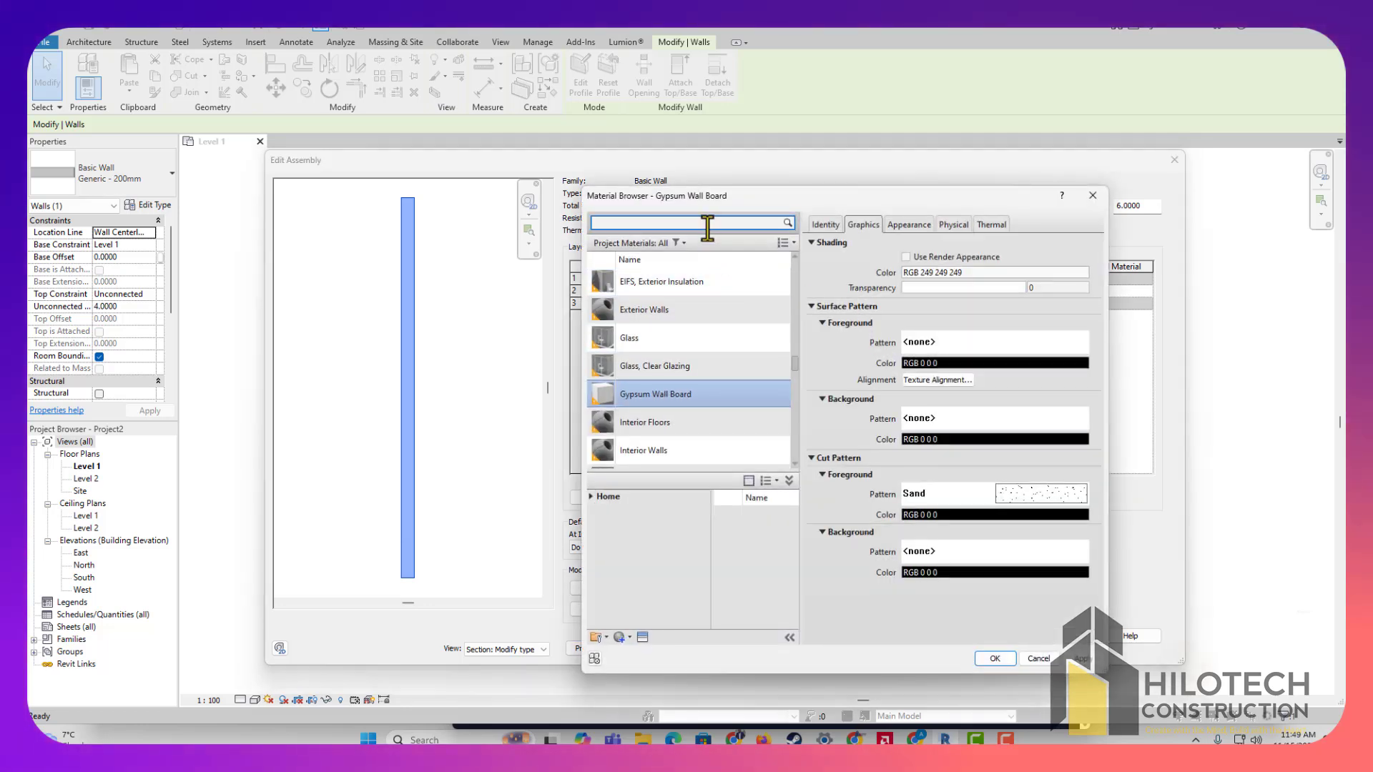
pyautogui.write('BLOCK')
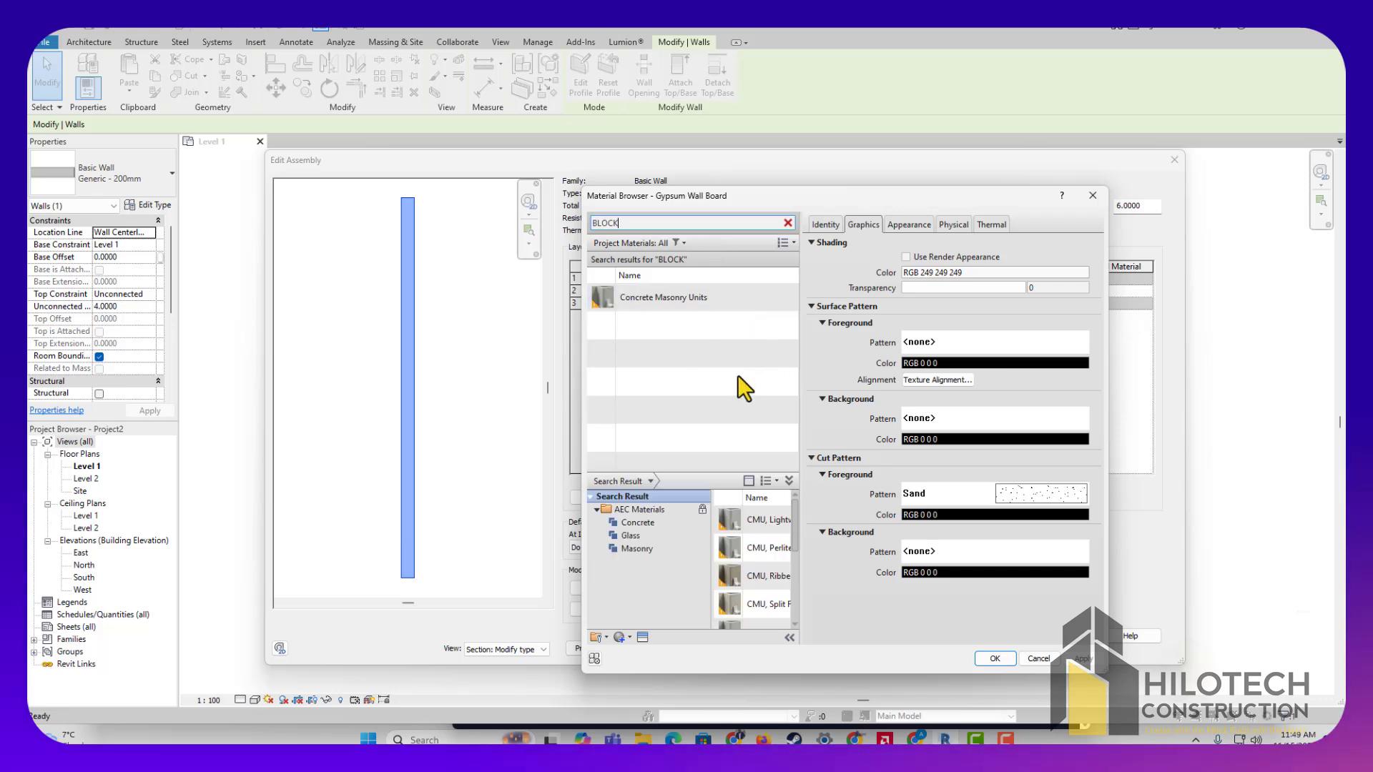
pyautogui.click(675, 297)
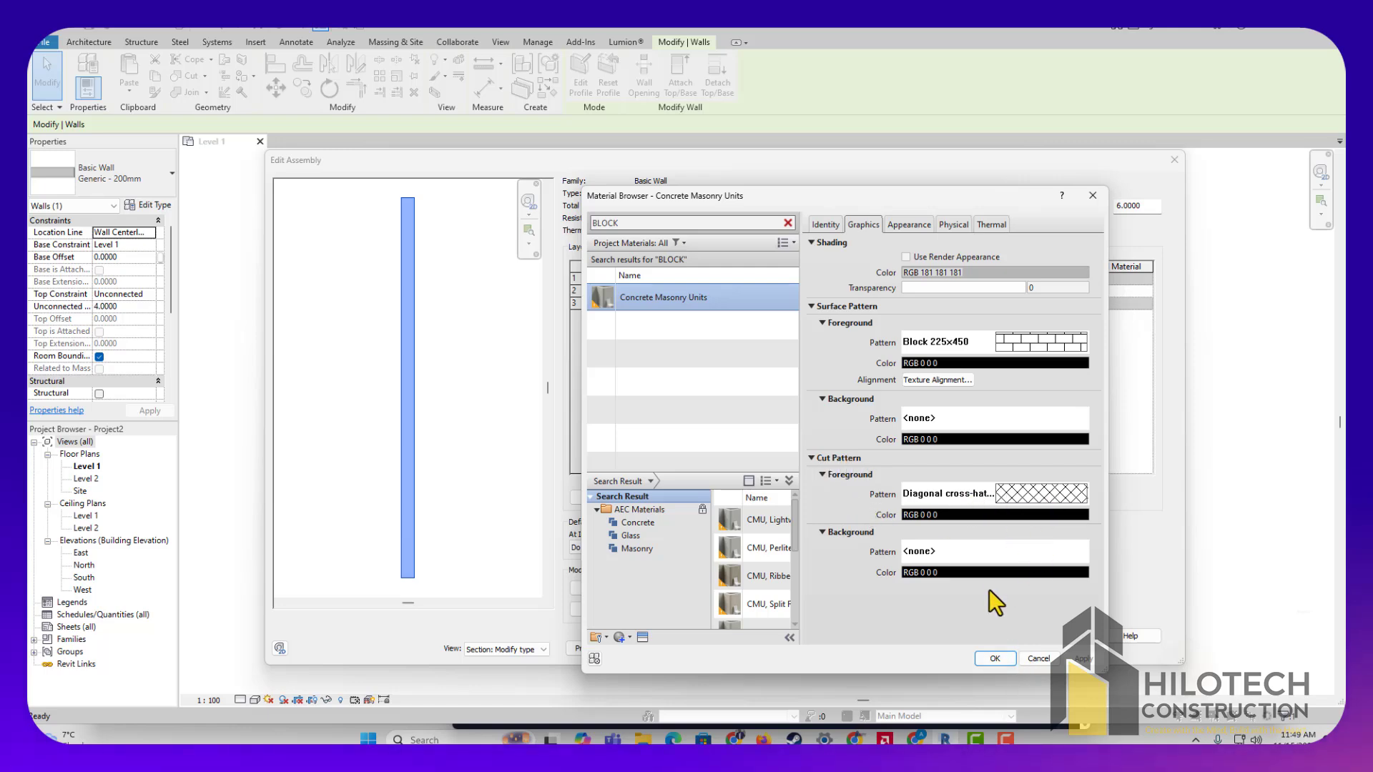
pyautogui.click(993, 659)
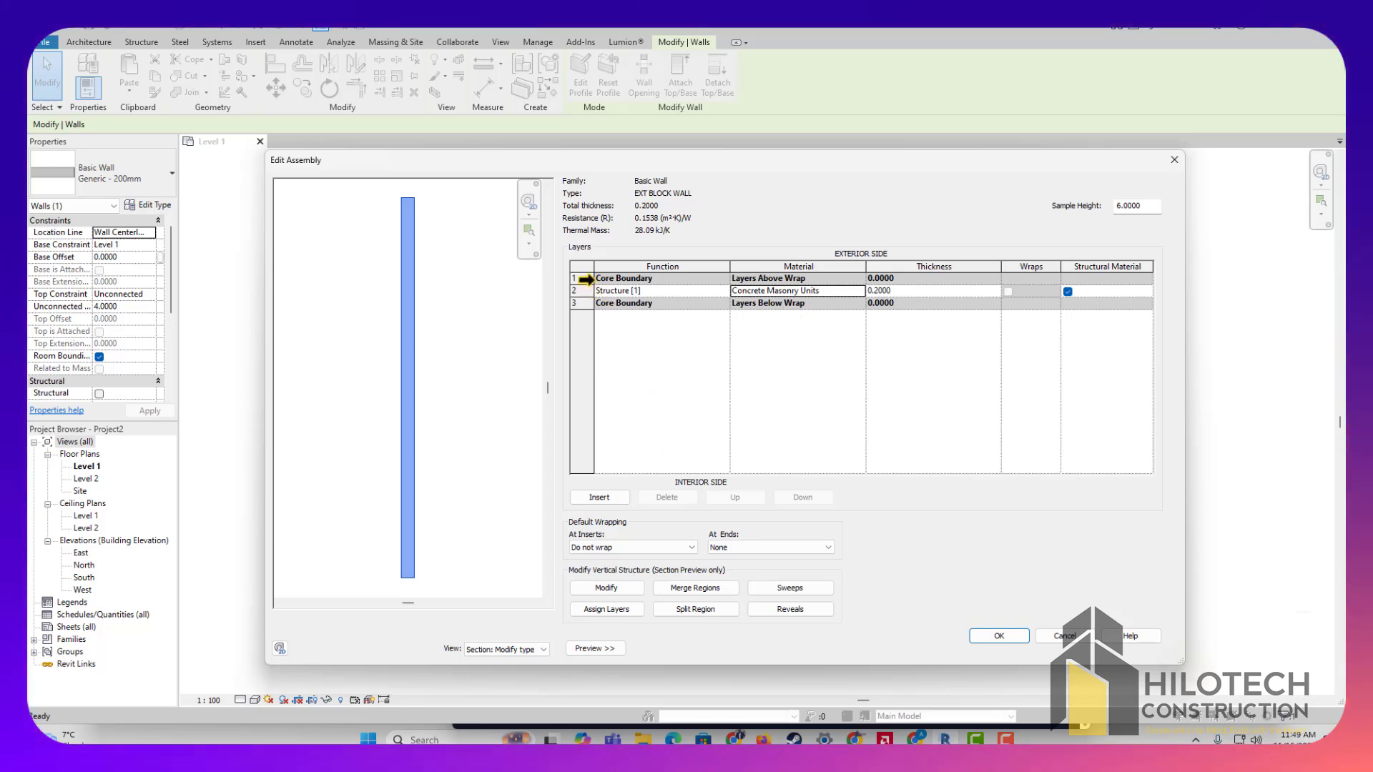
# Insert a layer on the exterior side of the core and pick Blue Stone from the AEC Materials library for it
pyautogui.click(583, 278)
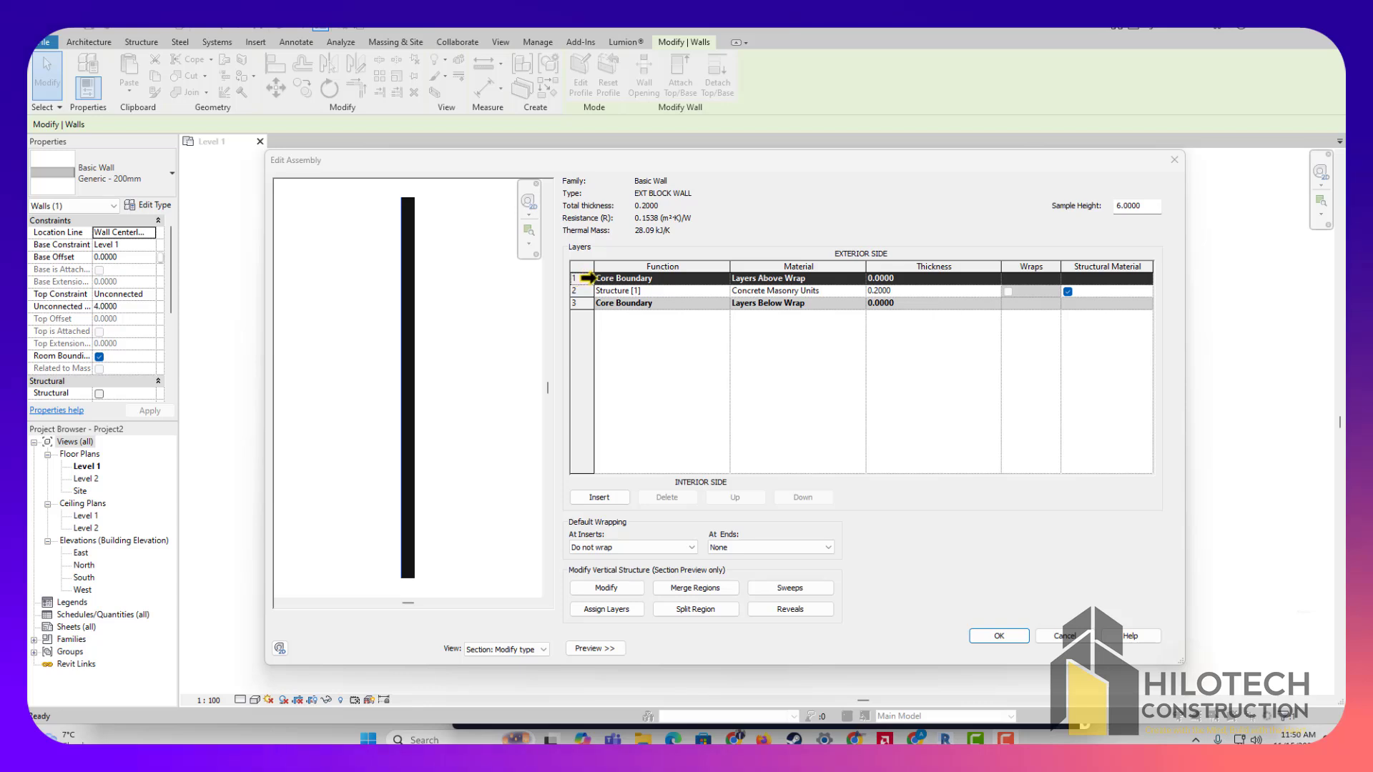
pyautogui.click(609, 500)
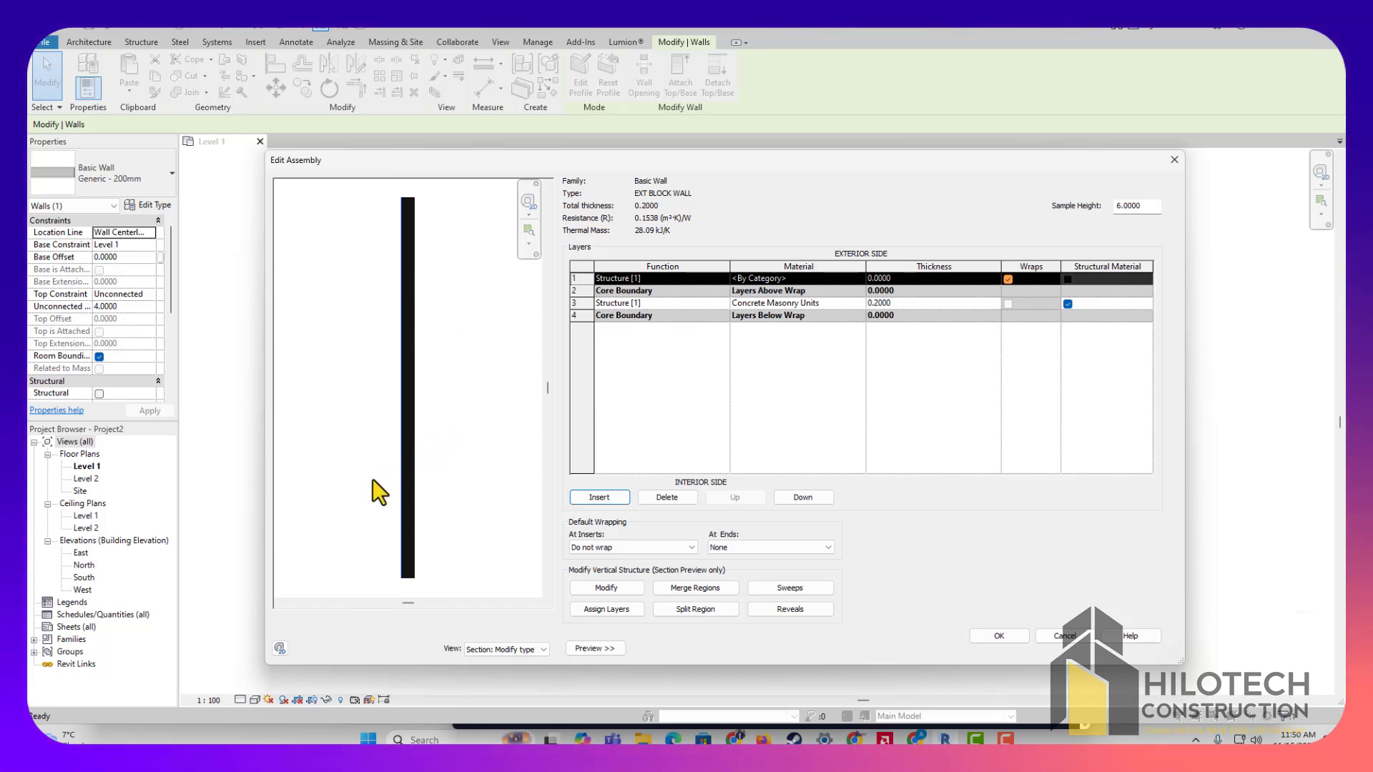
pyautogui.click(791, 279)
pyautogui.click(861, 278)
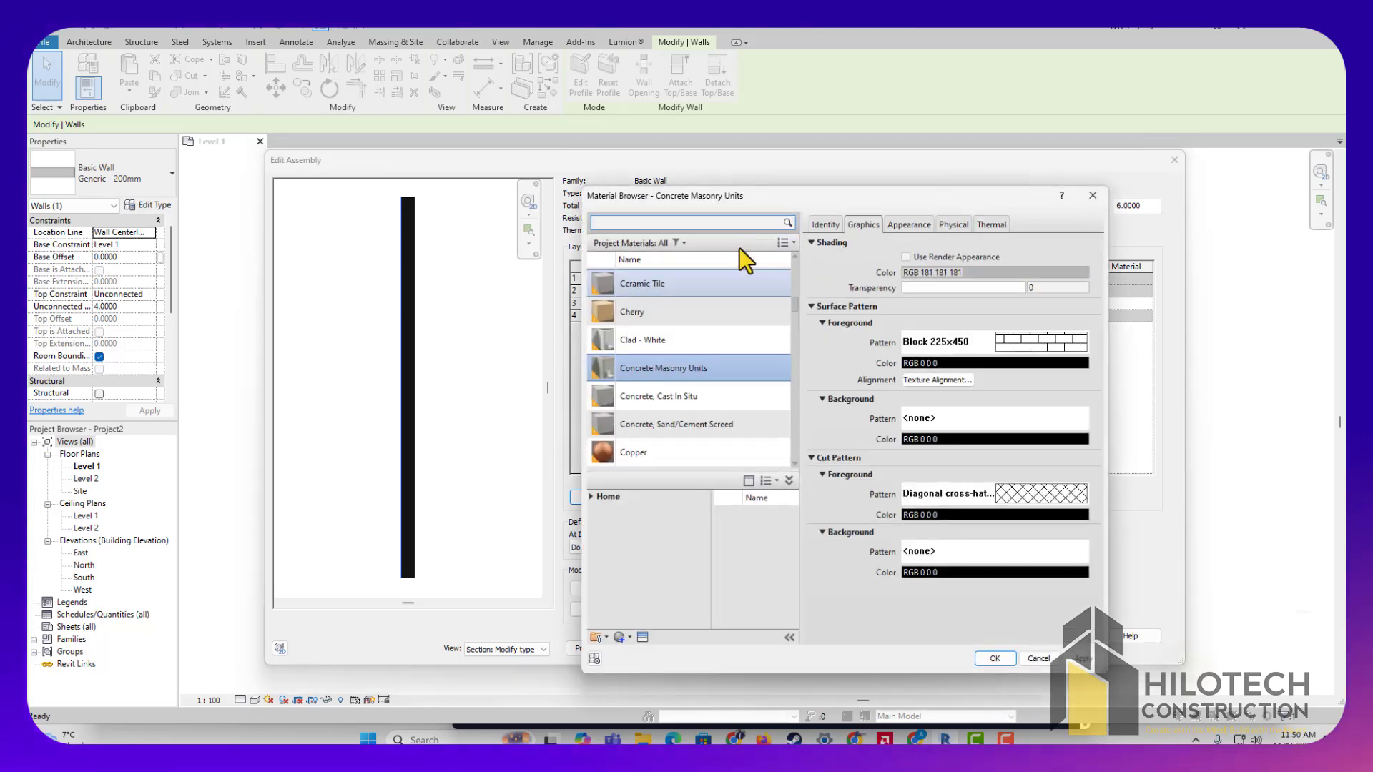
pyautogui.write('STONE')
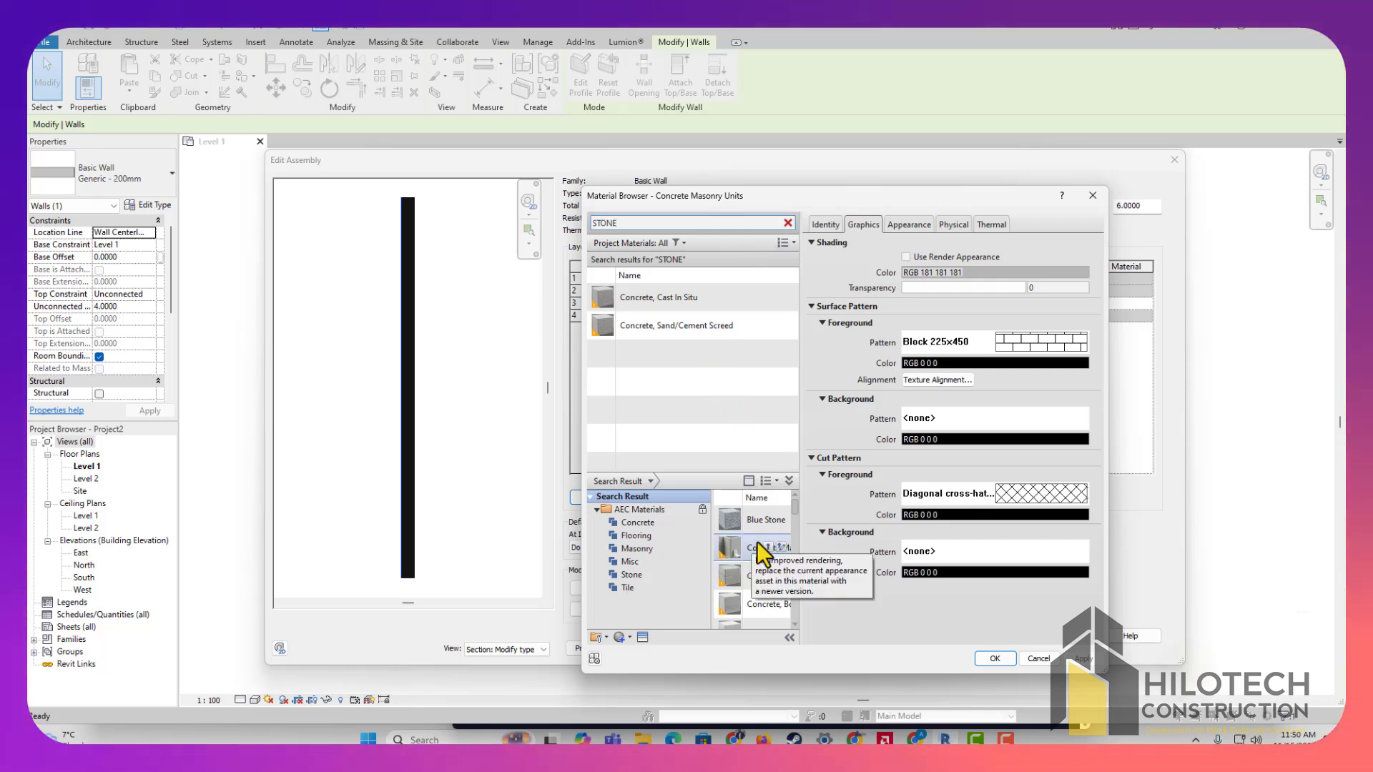
pyautogui.scroll(-1, 738, 564)
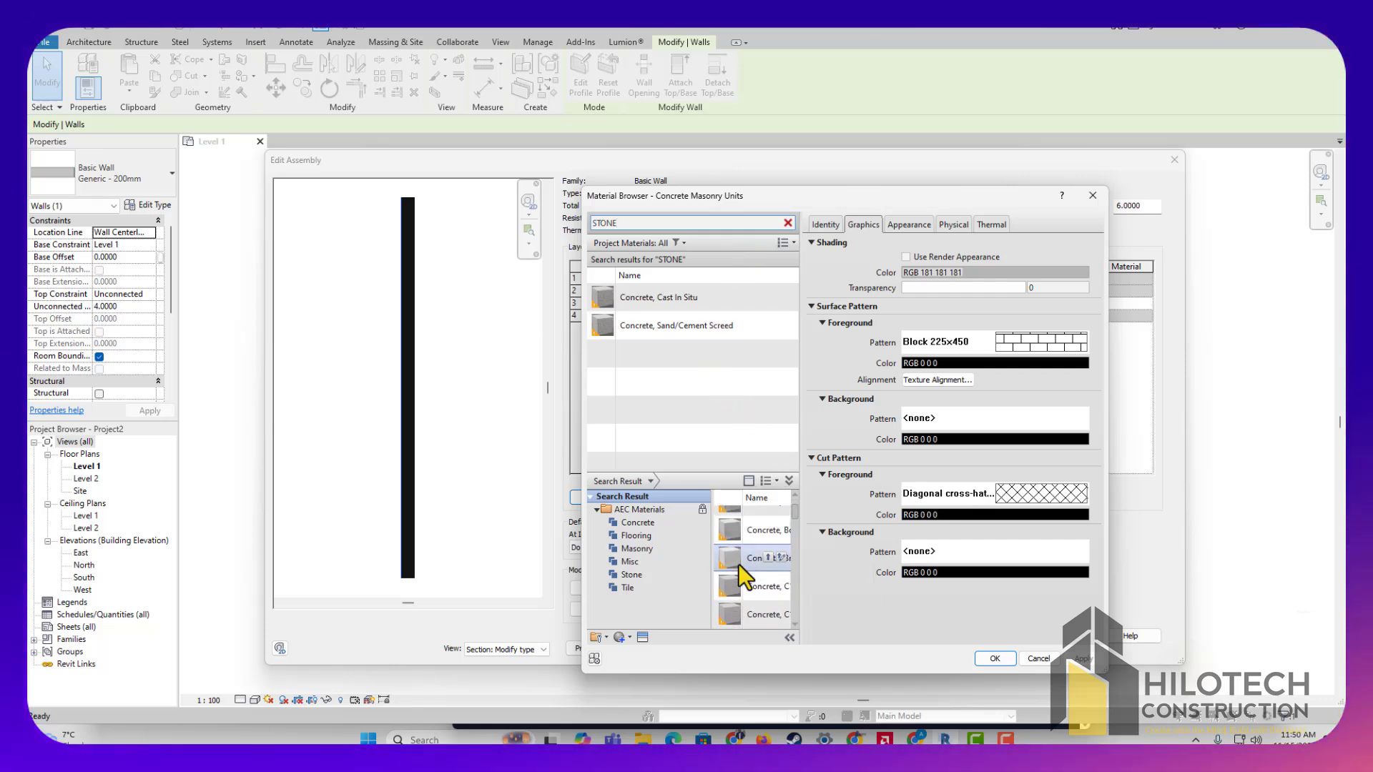
pyautogui.scroll(1, 738, 564)
pyautogui.click(770, 521)
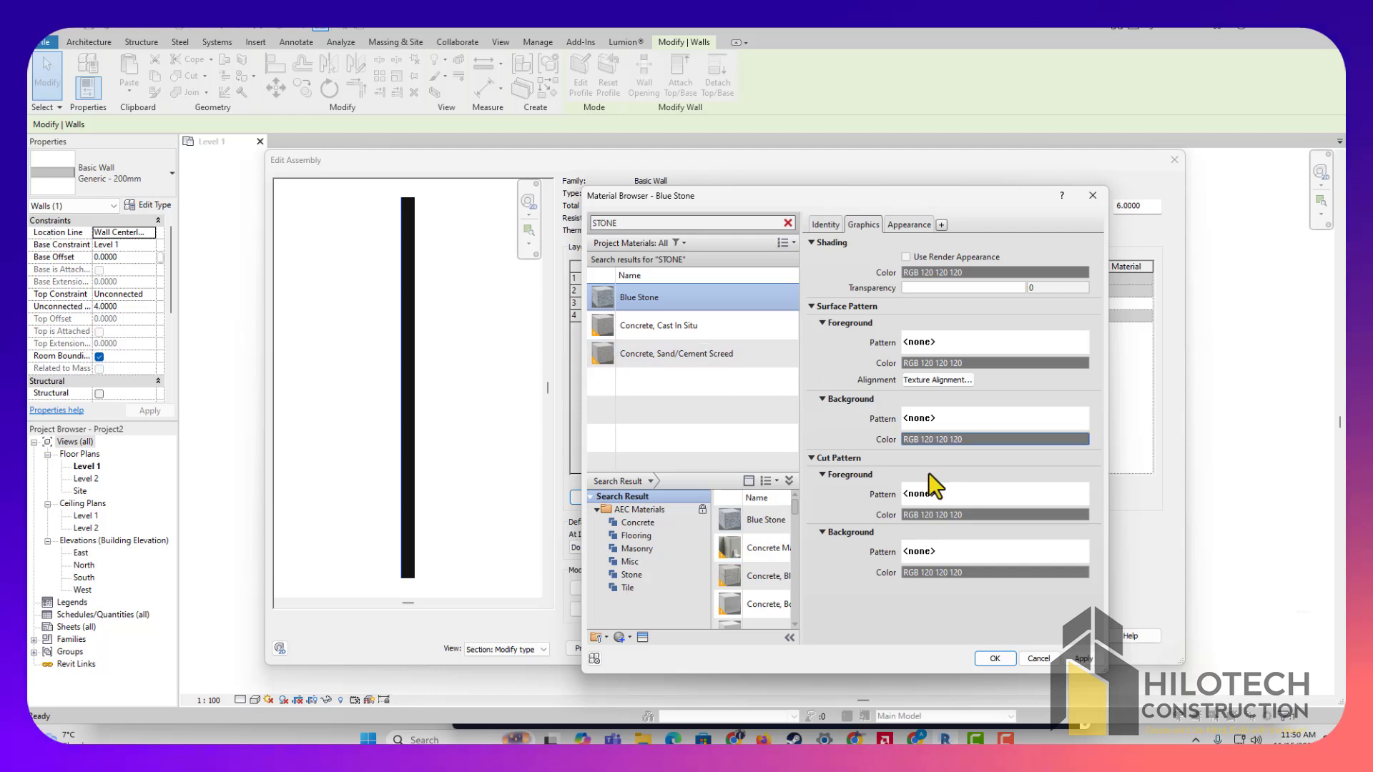
# Set Blue Stone's cut foreground pattern to Crosshatch 1.5mm and apply the material to the exterior layer
pyautogui.click(962, 495)
pyautogui.scroll(-1, 949, 412)
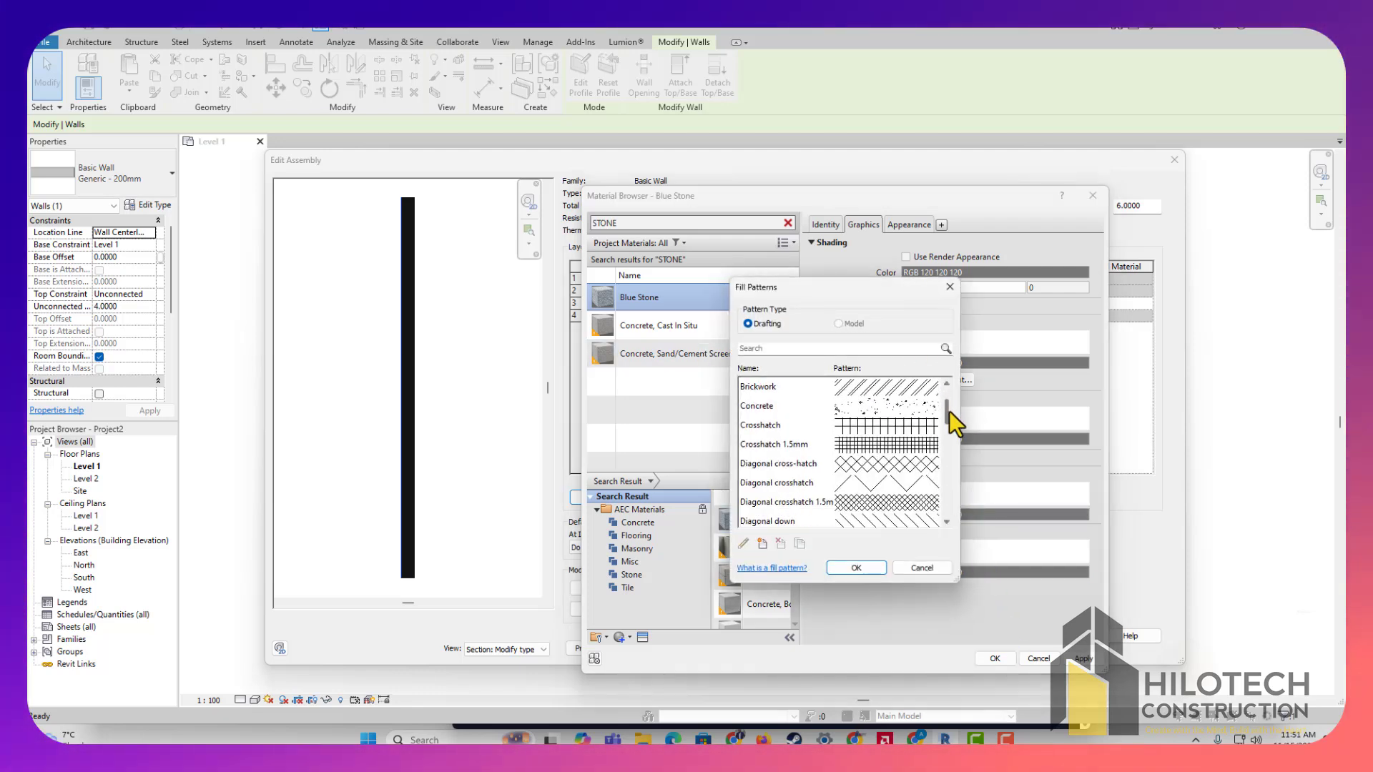
pyautogui.click(919, 445)
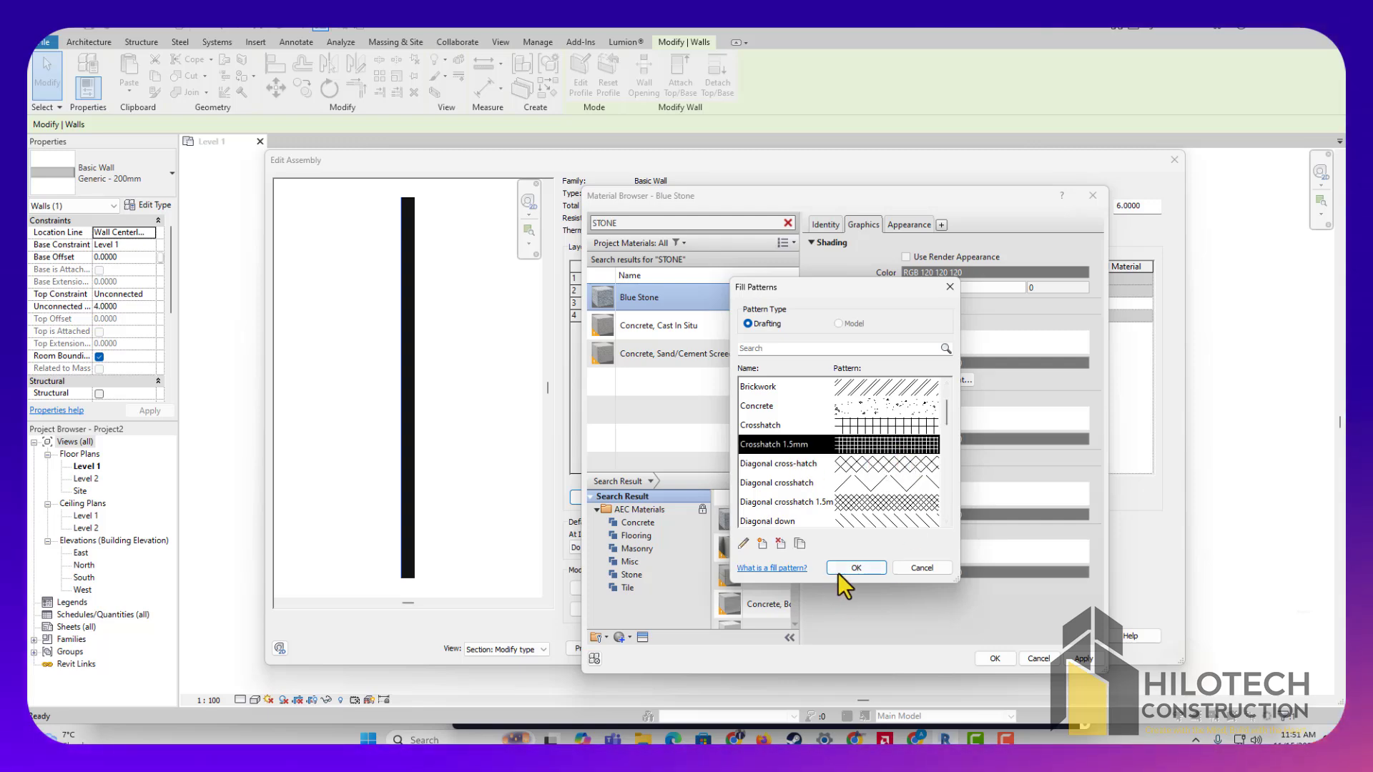
pyautogui.click(856, 568)
pyautogui.click(993, 657)
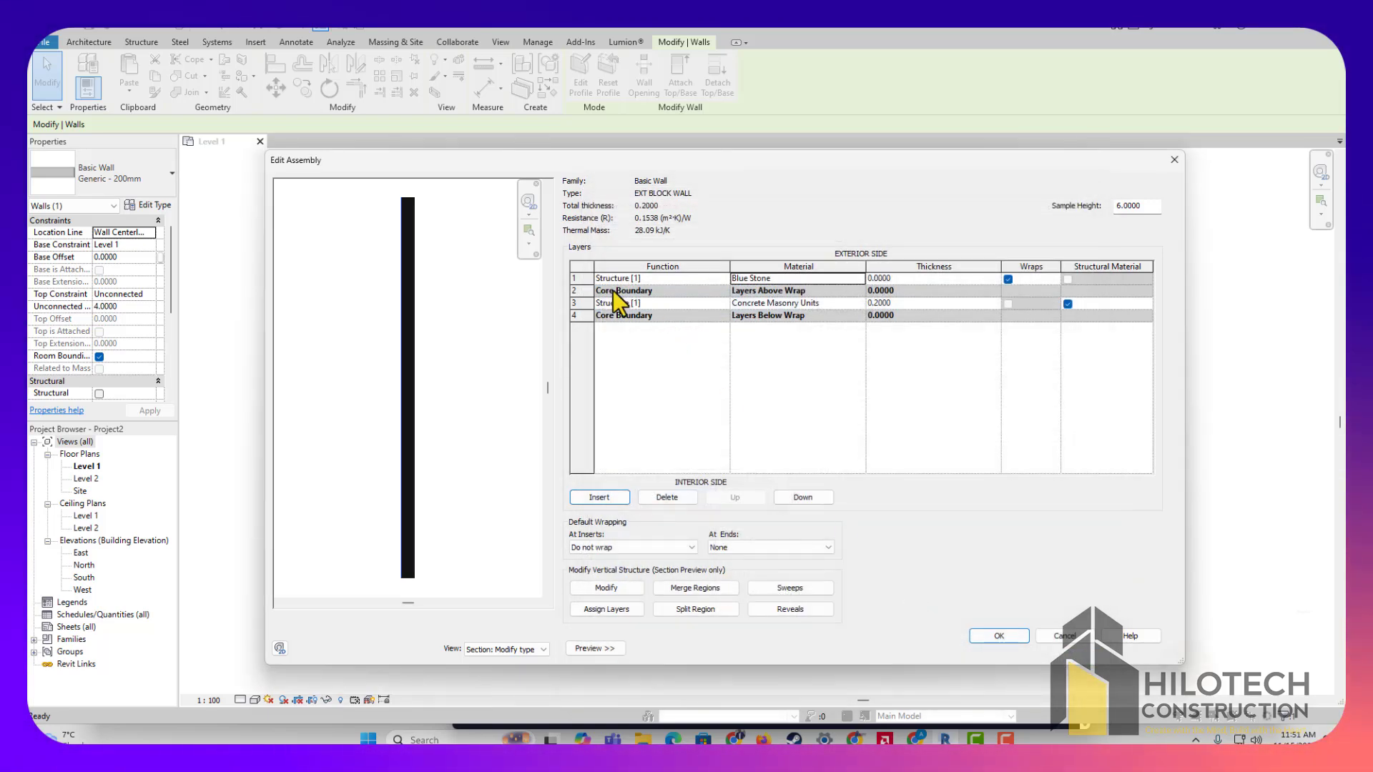
# Set the Blue Stone layer's thickness to 0.15 m and select that layer
pyautogui.click(920, 279)
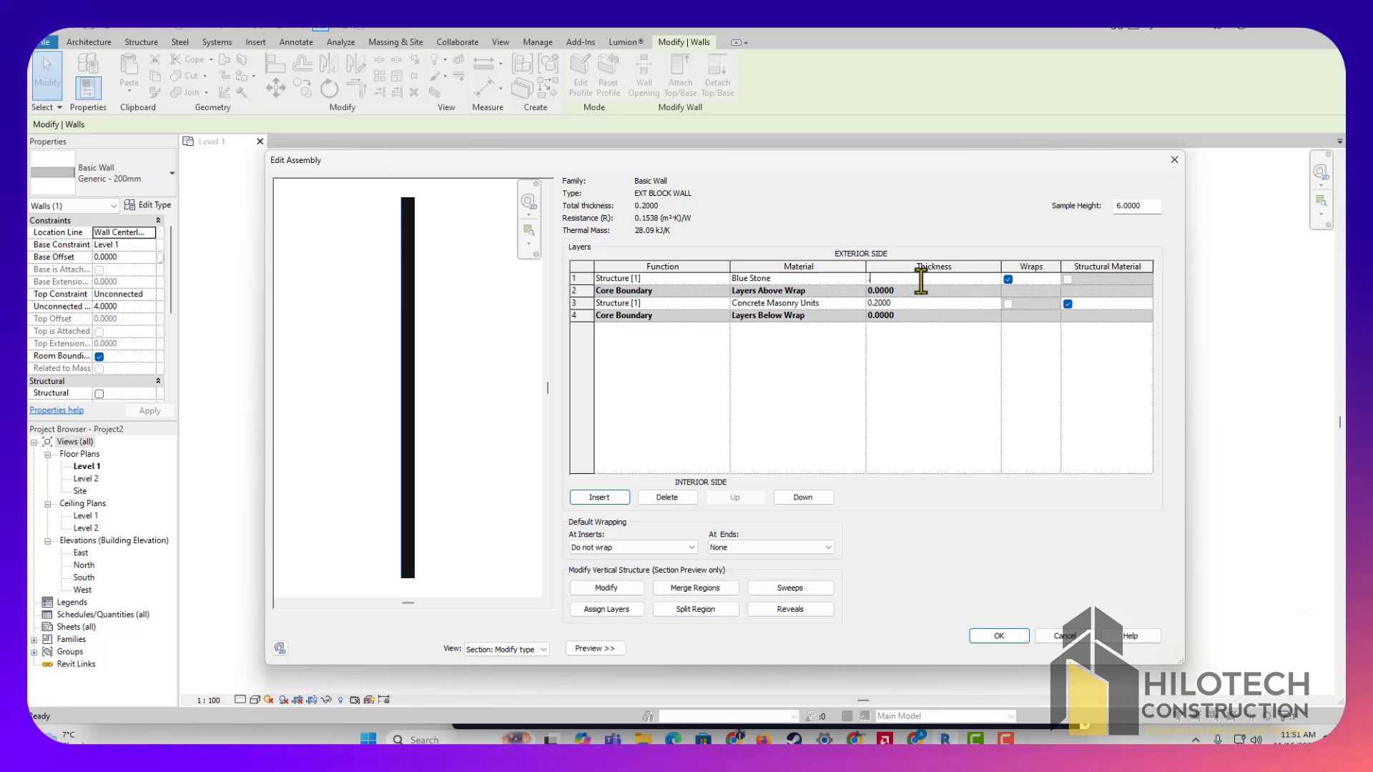
pyautogui.press('Tab')
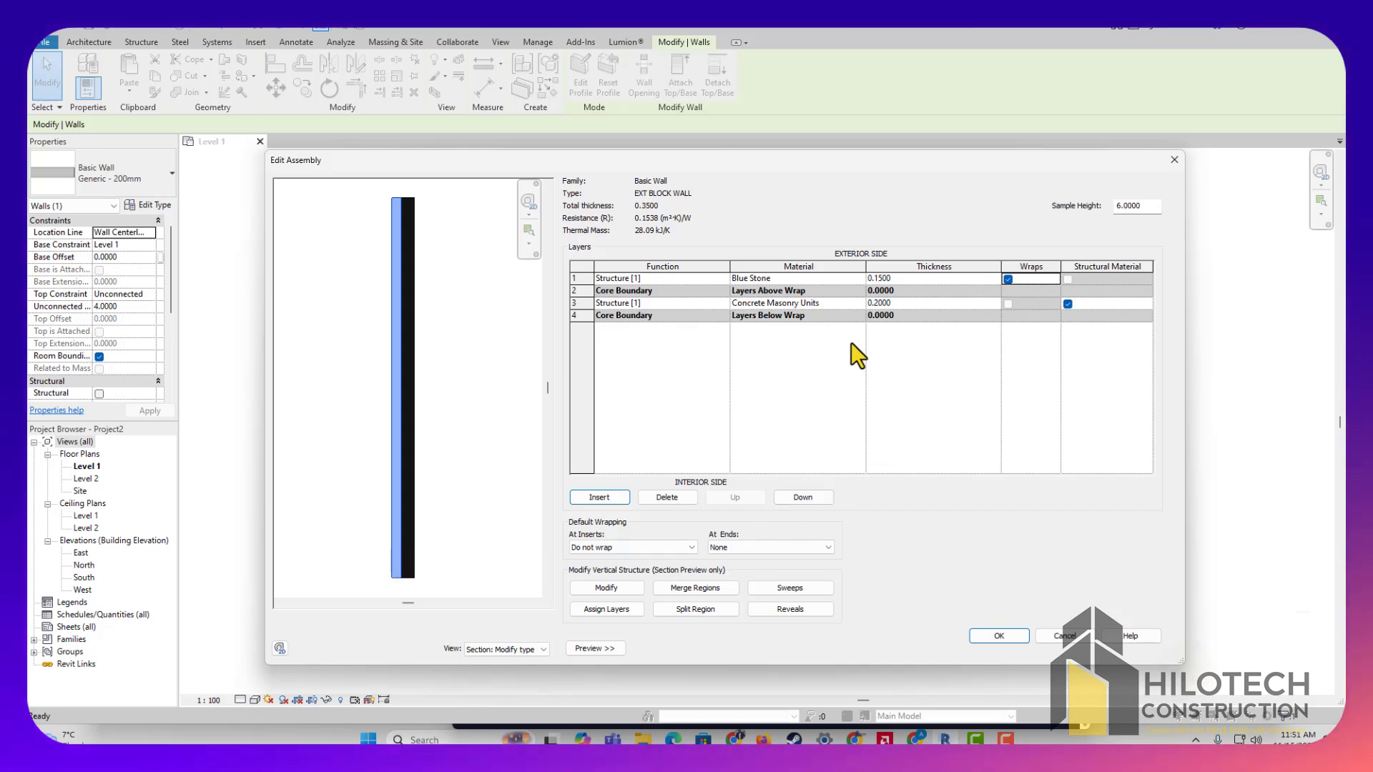
pyautogui.click(617, 83)
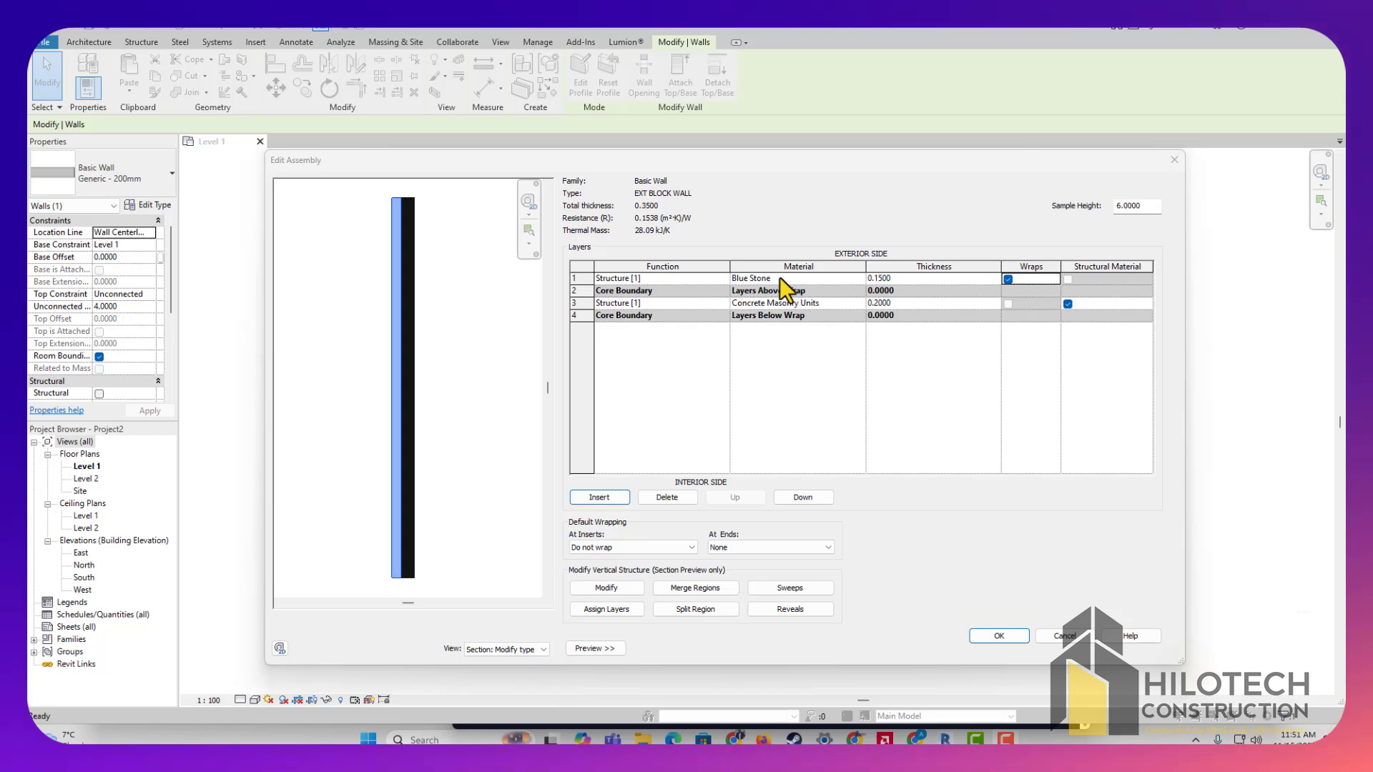
pyautogui.click(585, 278)
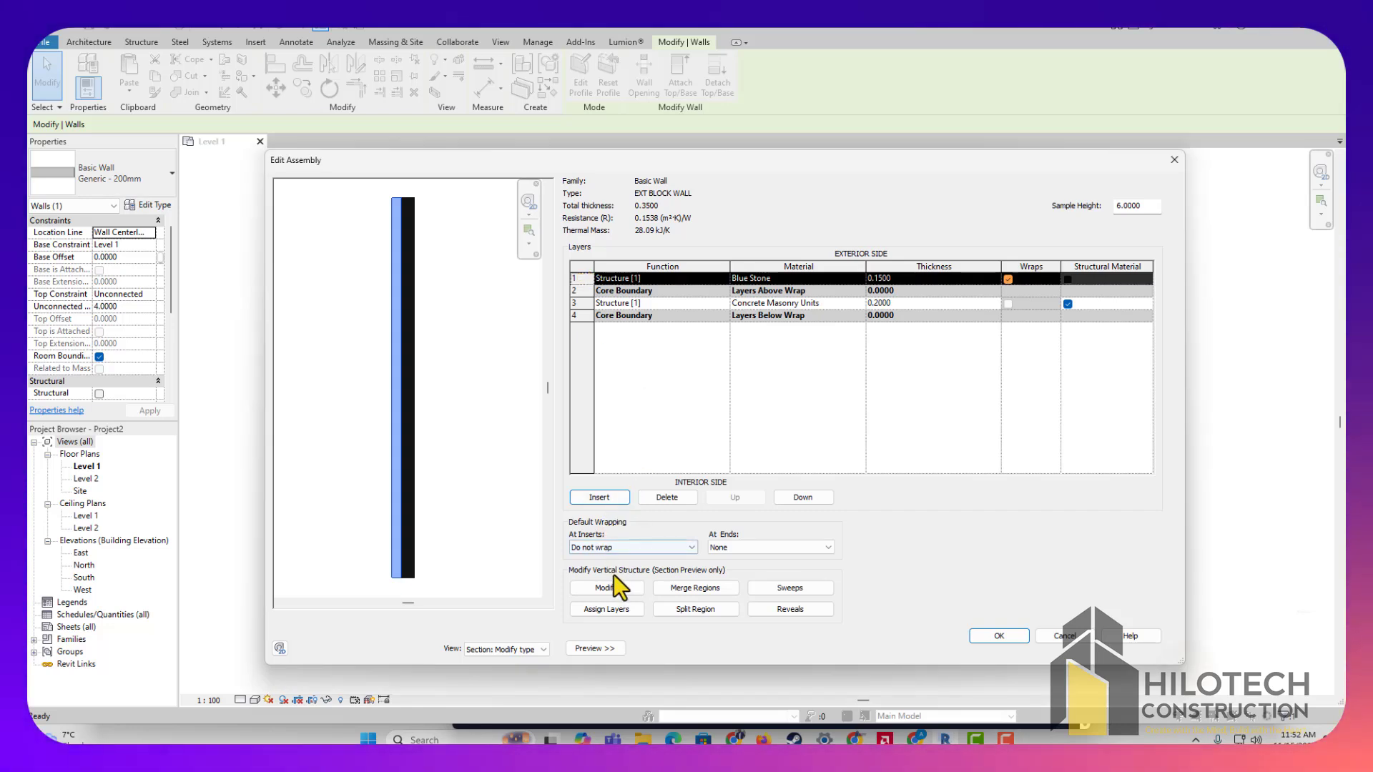
# Insert a new layer on the exterior side of Blue Stone and set its function to Finish 2 [5]
pyautogui.click(601, 499)
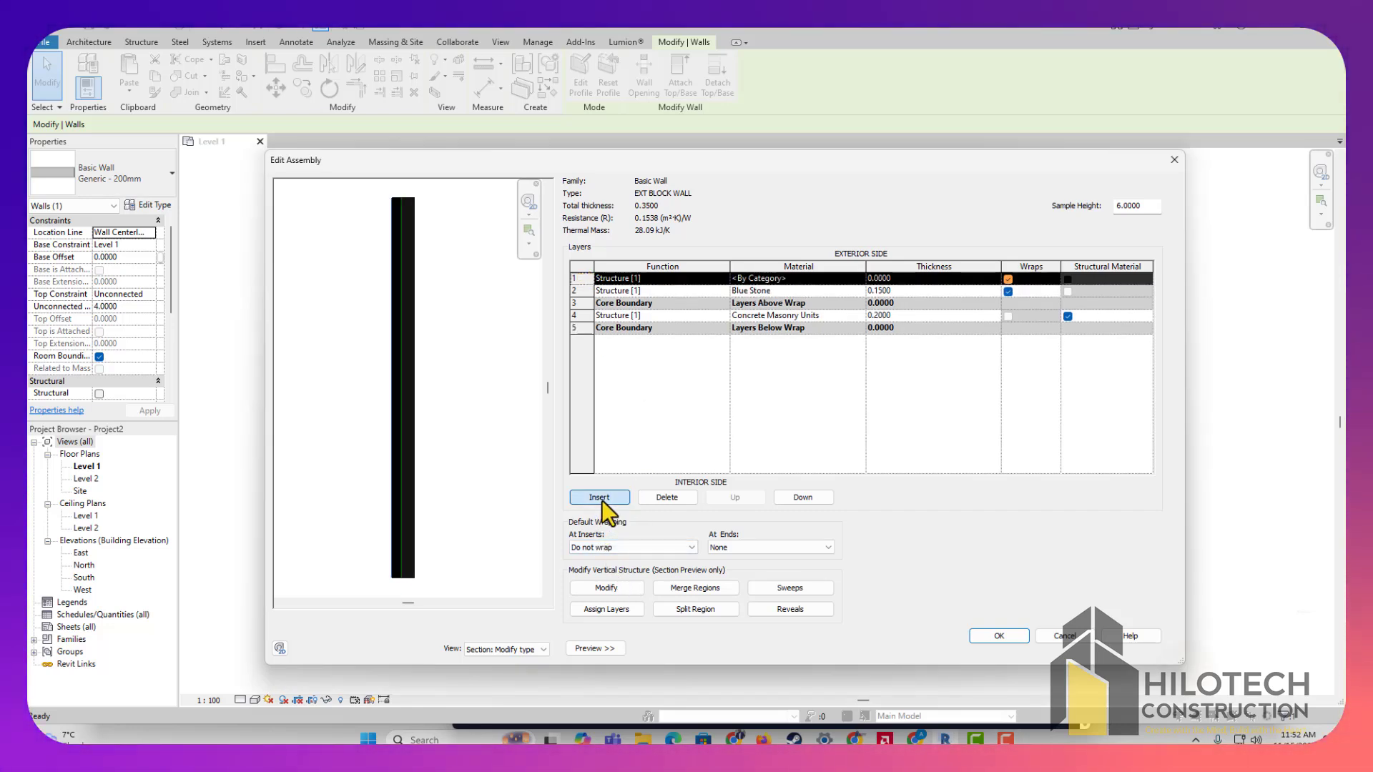
pyautogui.click(712, 278)
pyautogui.click(723, 278)
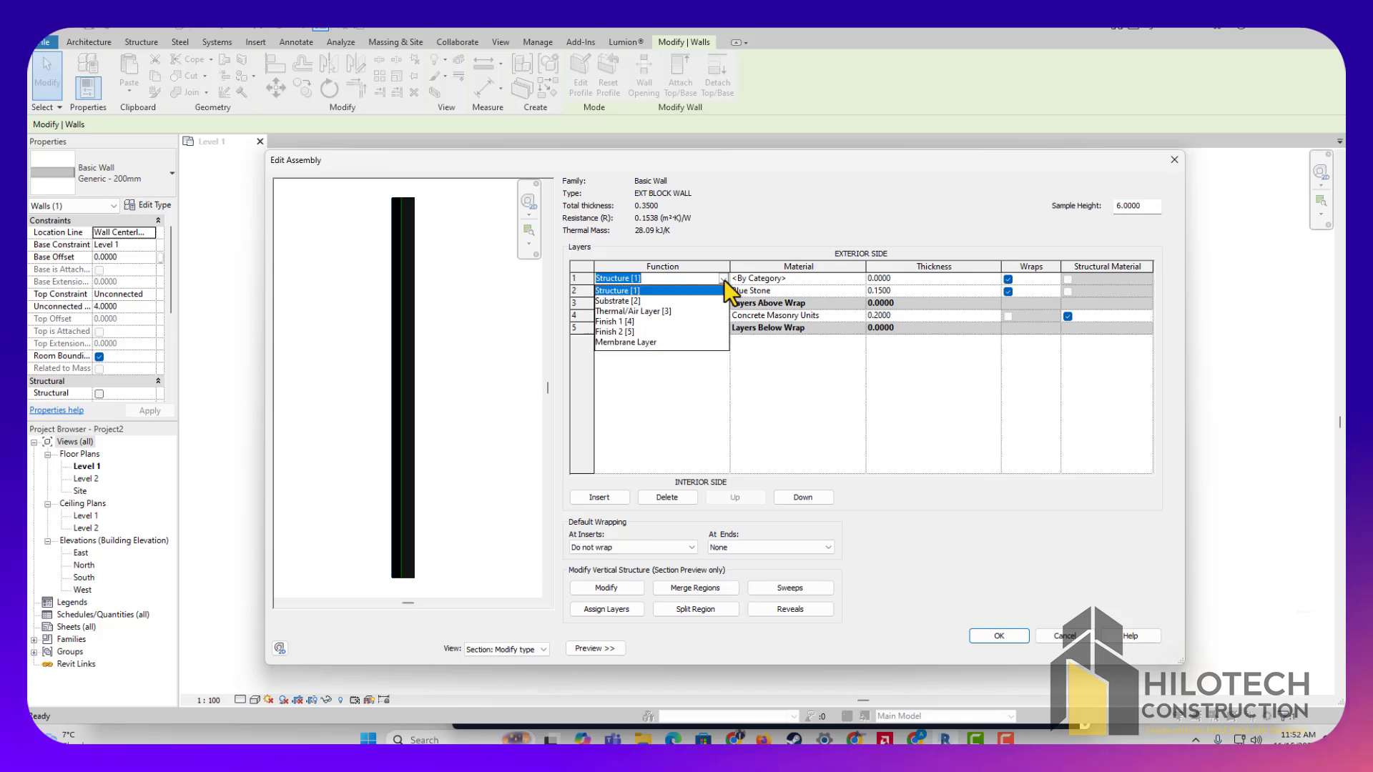
pyautogui.click(604, 332)
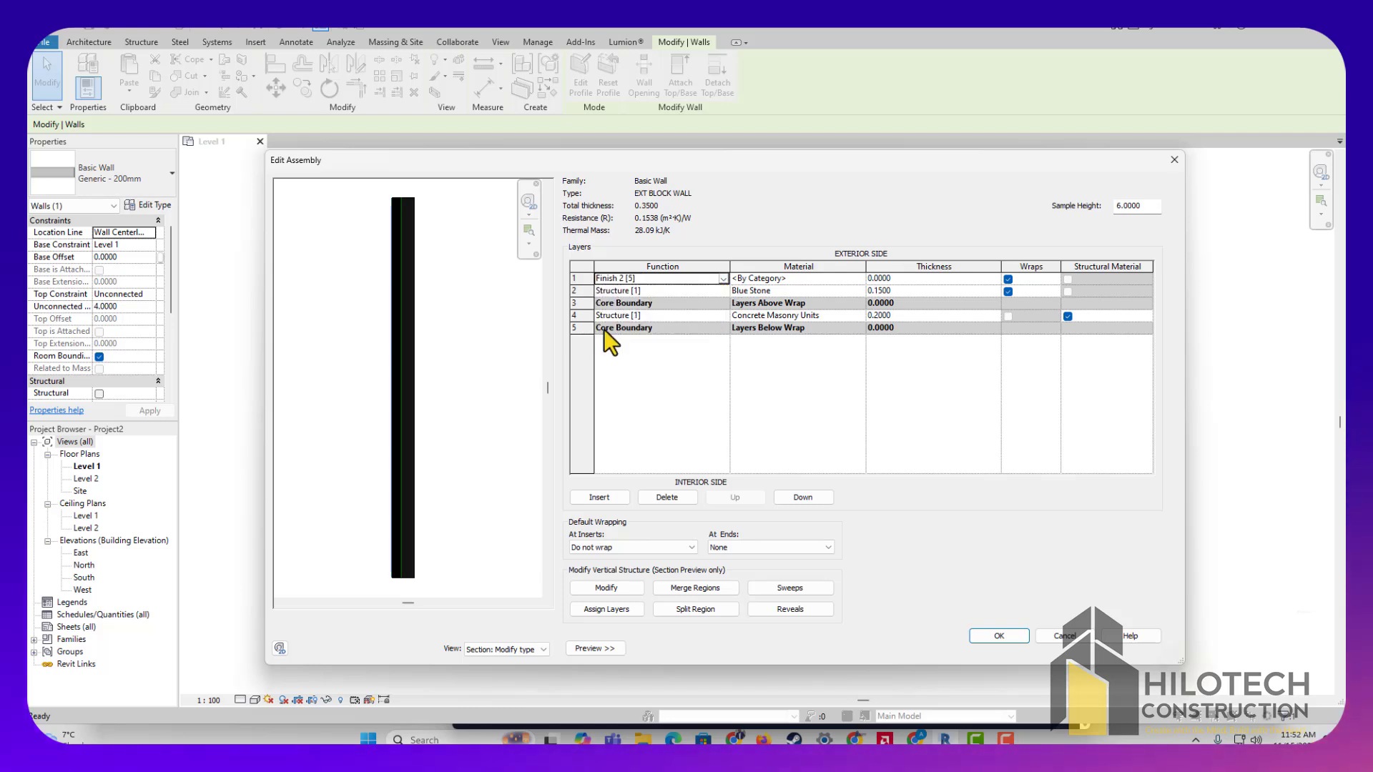
# Find Gypsum Wall Board in the project materials and assign it to the exterior Finish 2 layer
pyautogui.click(800, 278)
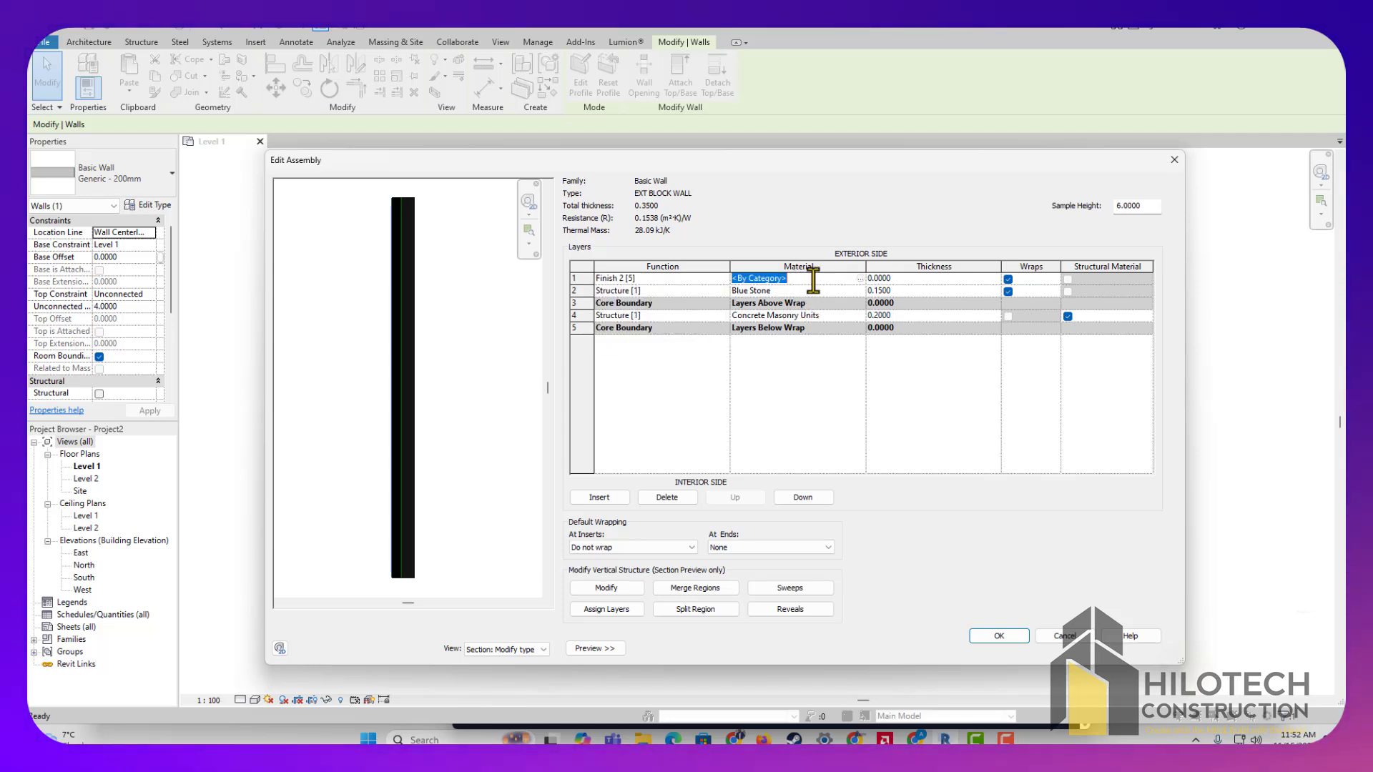
pyautogui.click(860, 279)
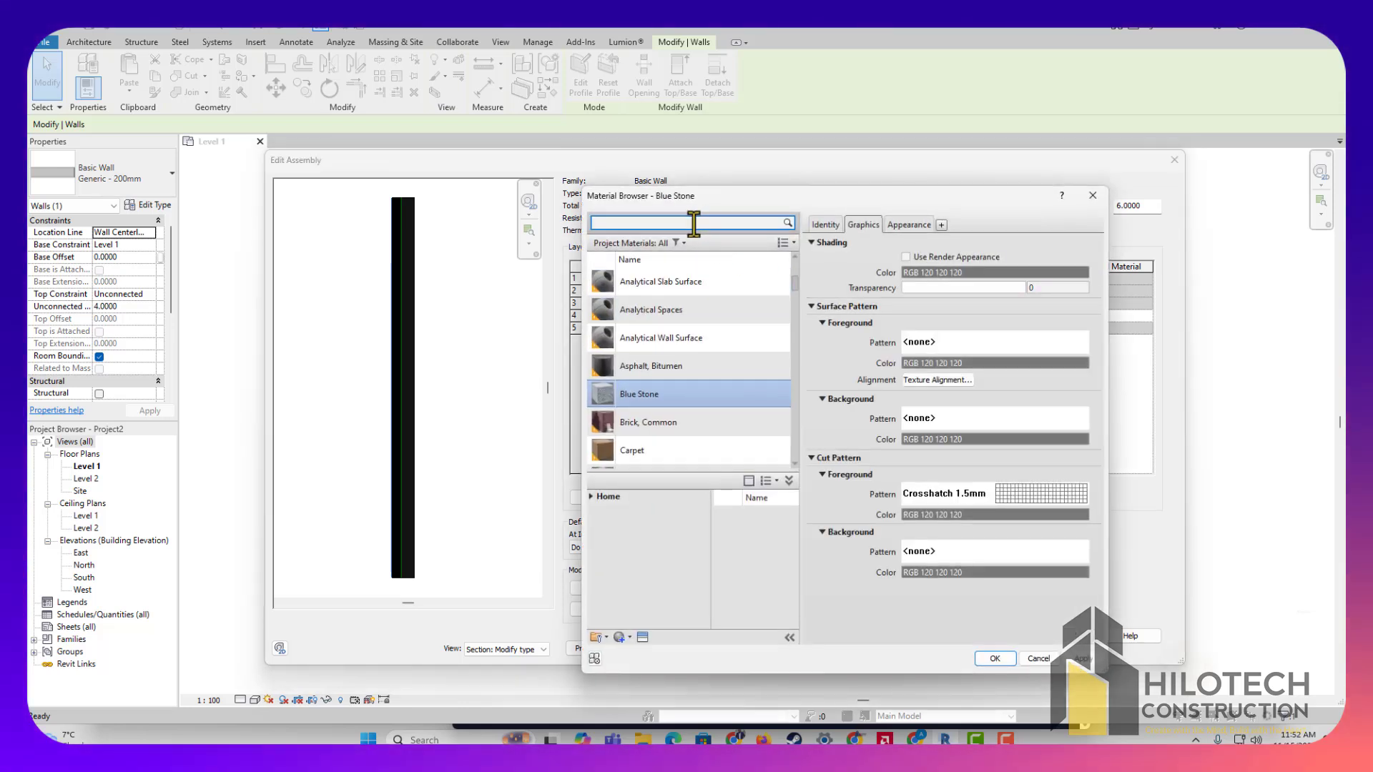
pyautogui.click(693, 223)
pyautogui.write('GYPSU')
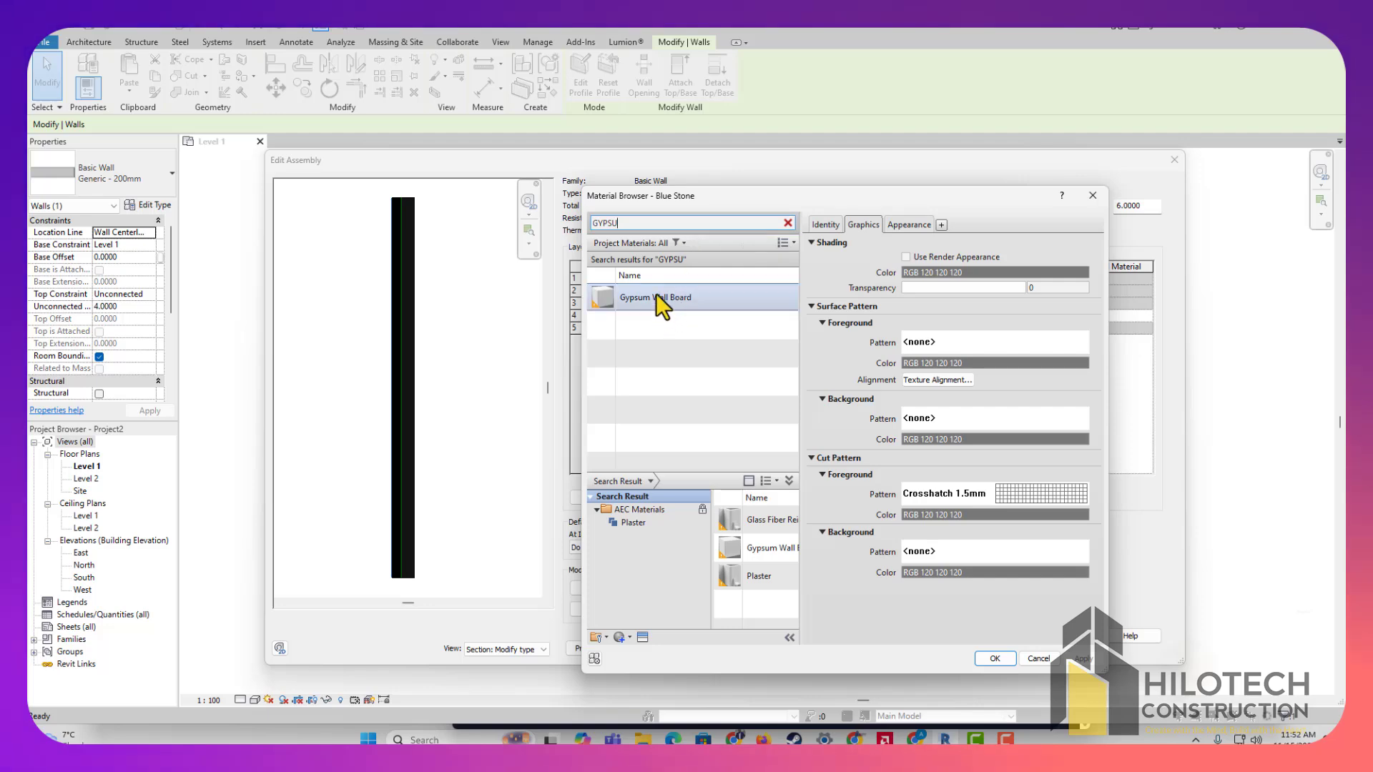
pyautogui.click(655, 294)
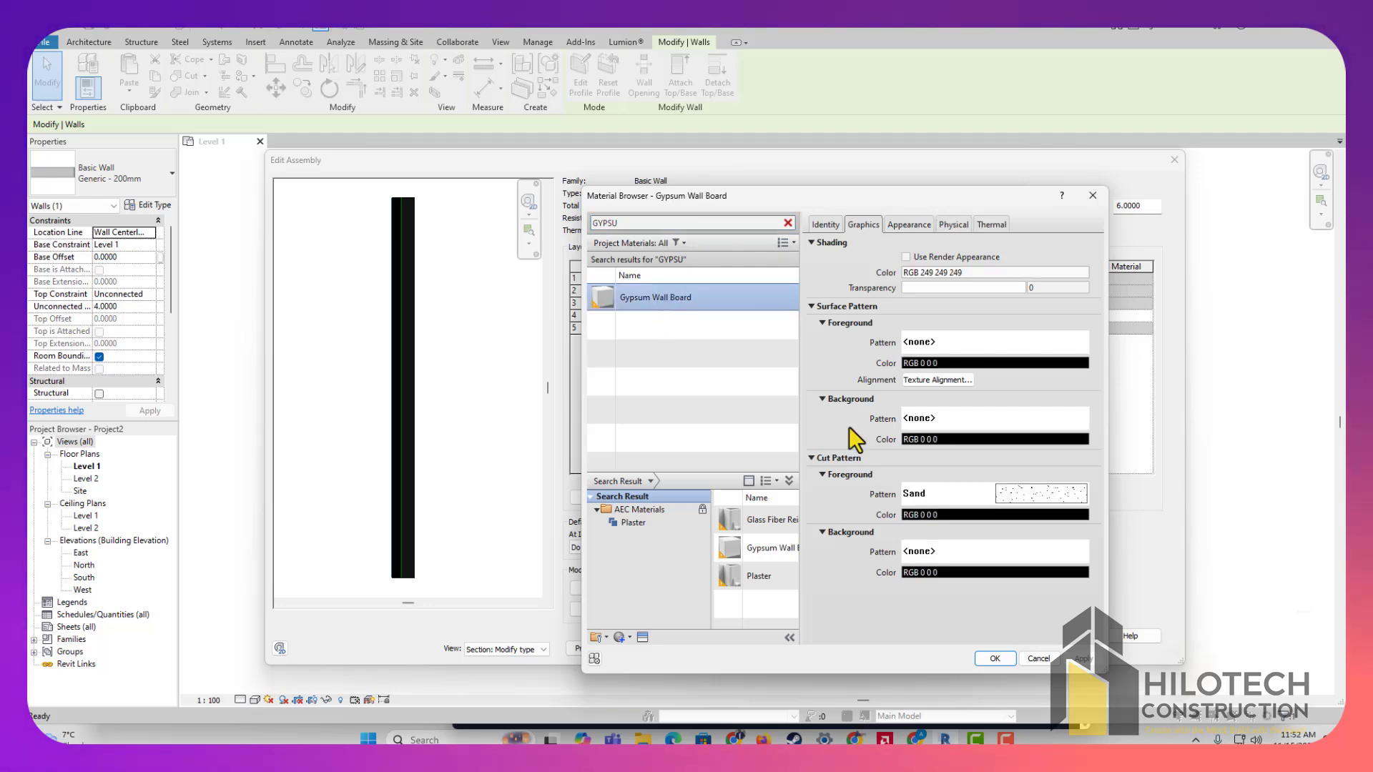
pyautogui.click(996, 658)
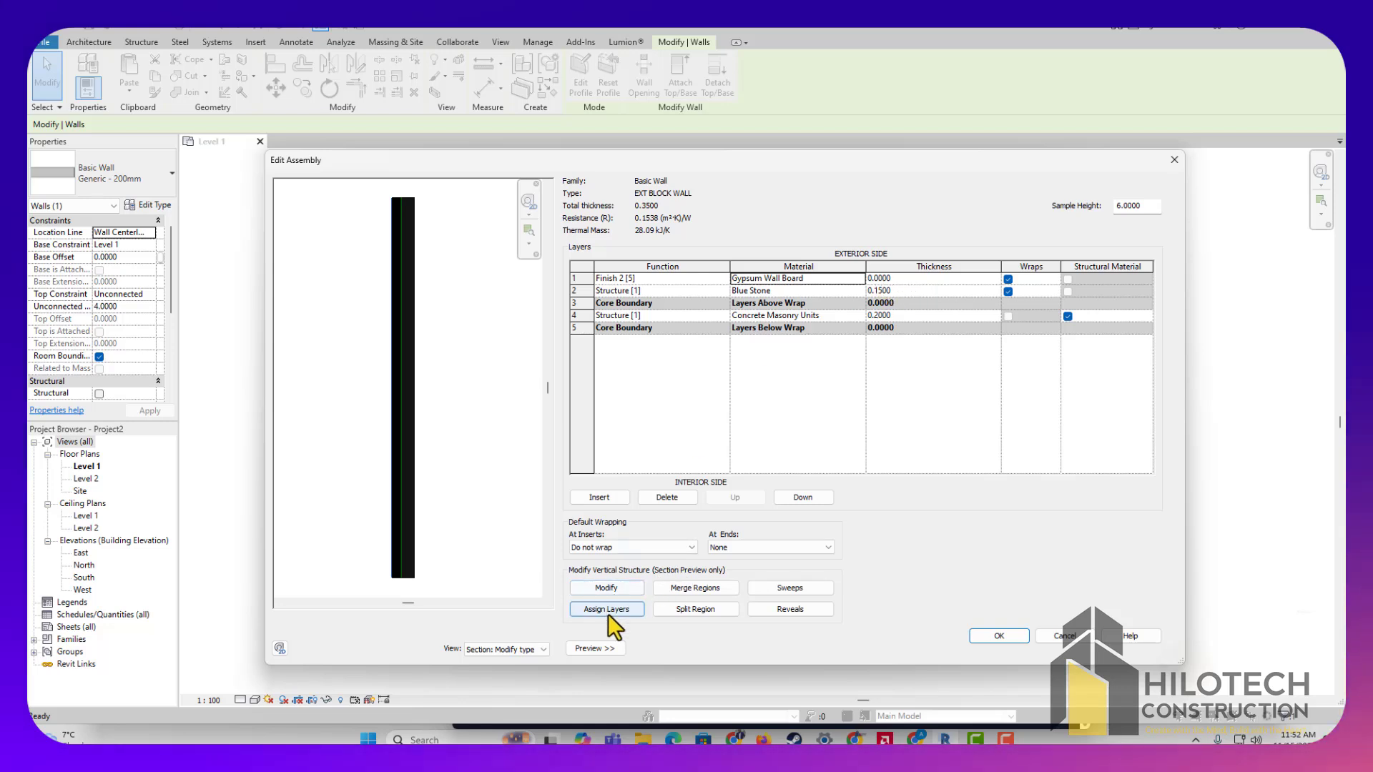
# Split the Blue Stone region 1.5 m above the wall base and assign the exterior Gypsum Wall Board layer to the upper region
pyautogui.click(690, 609)
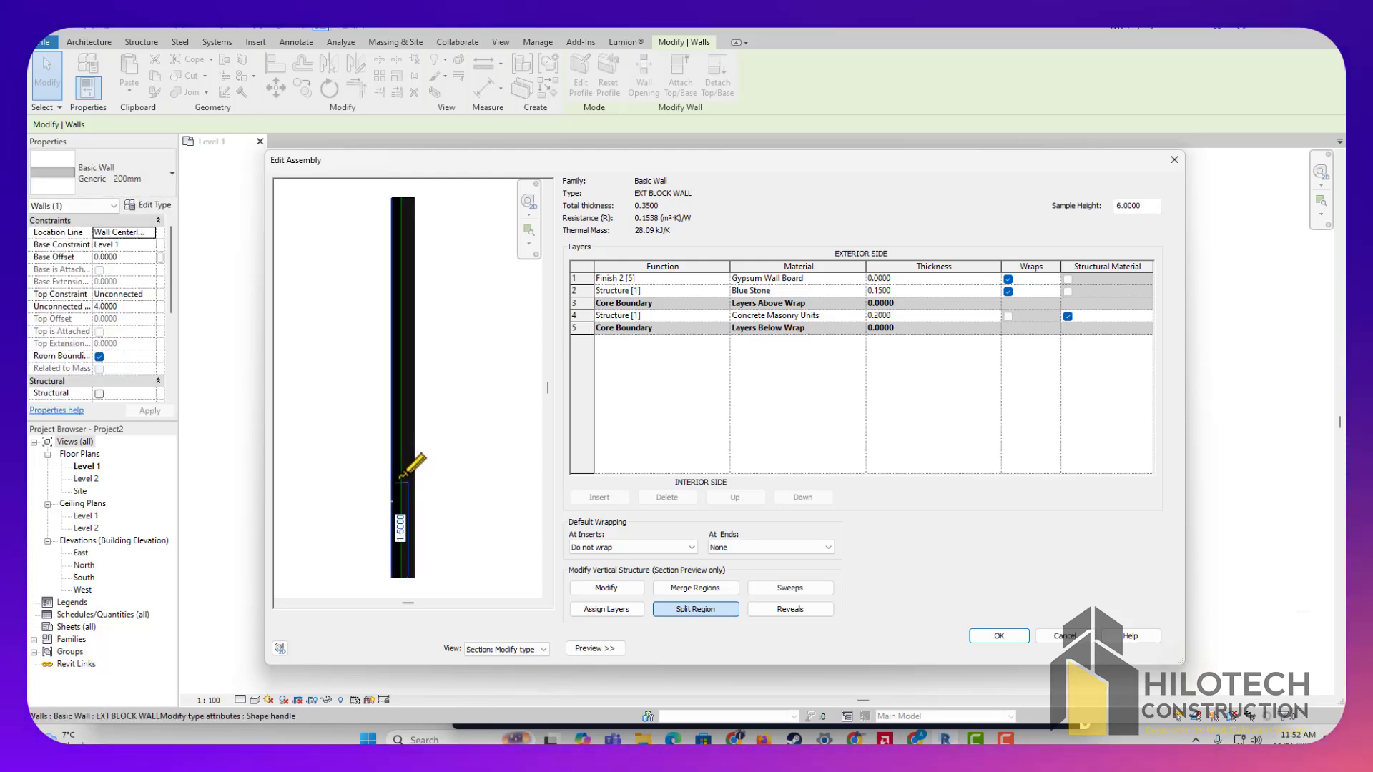
pyautogui.click(401, 477)
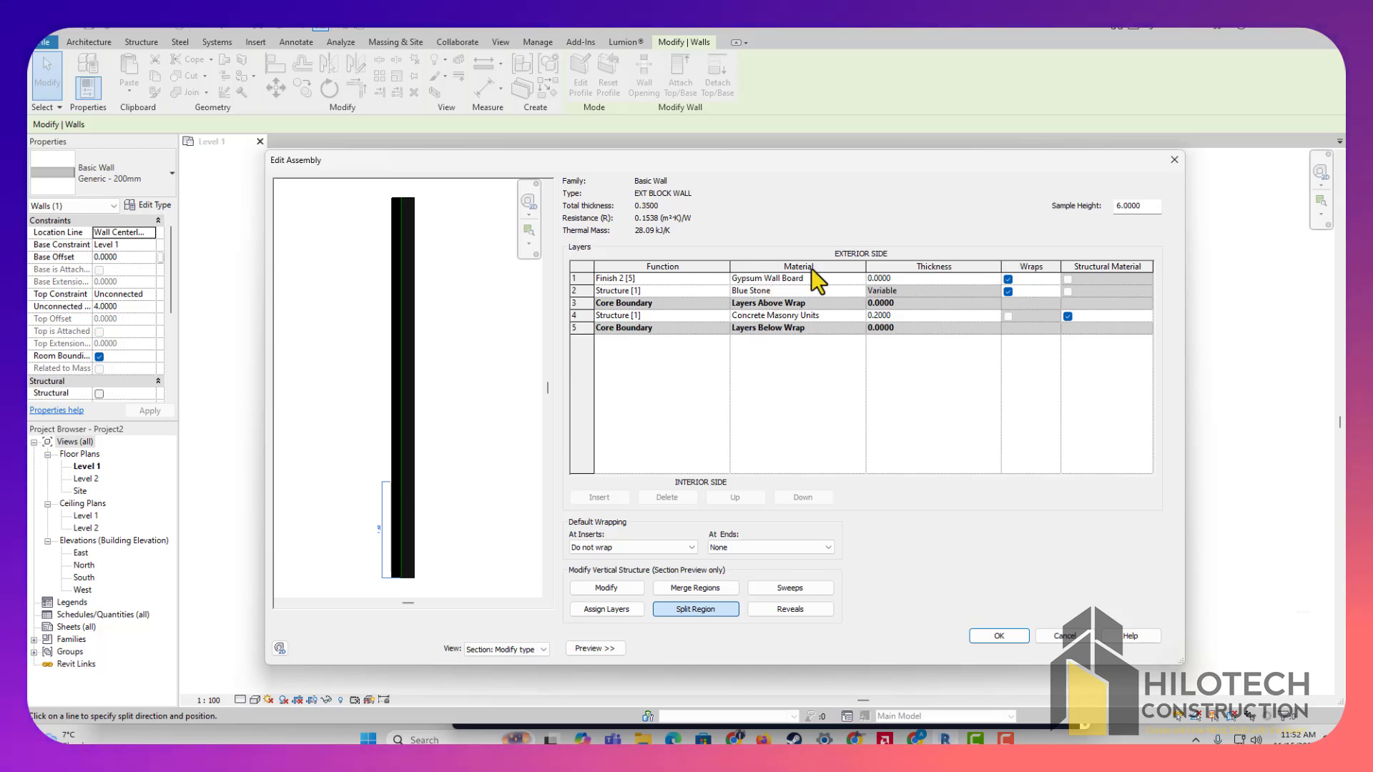
pyautogui.click(584, 277)
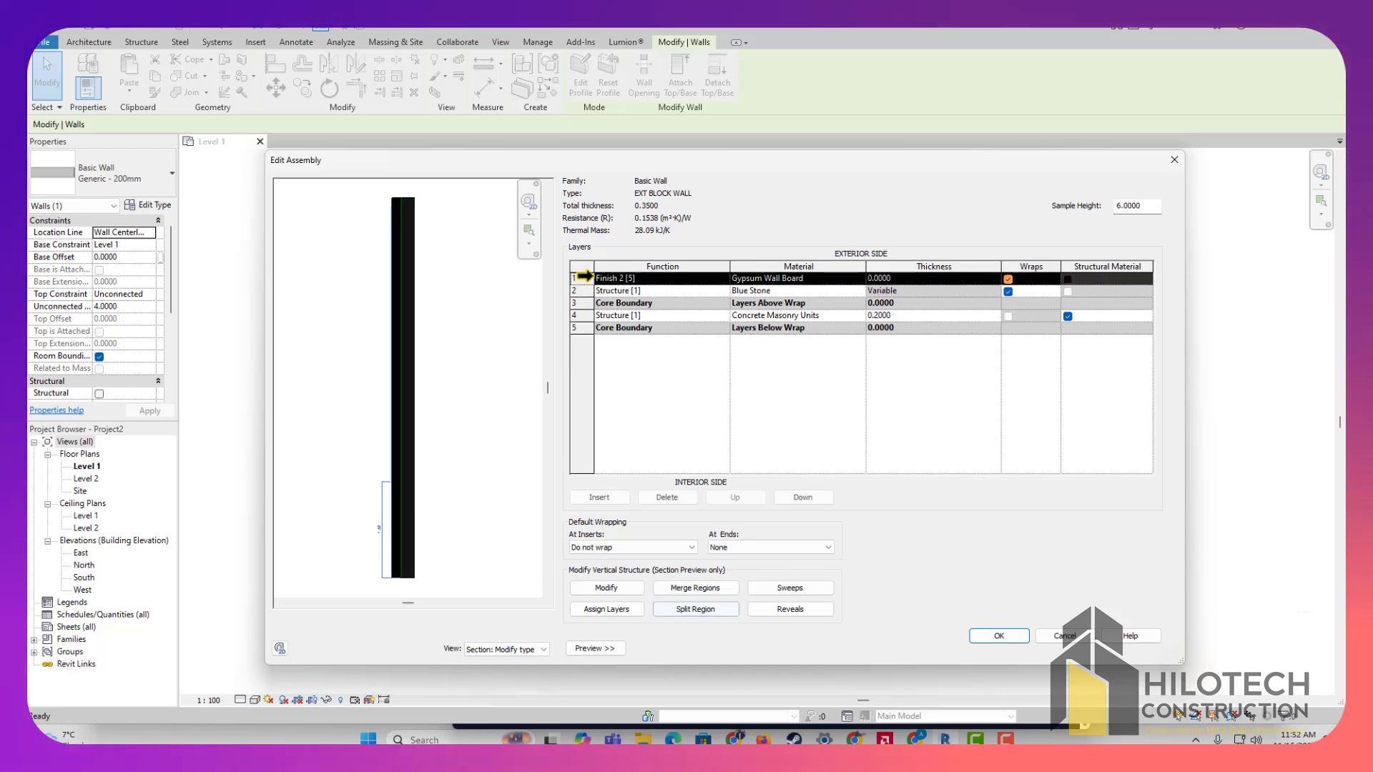
pyautogui.click(606, 608)
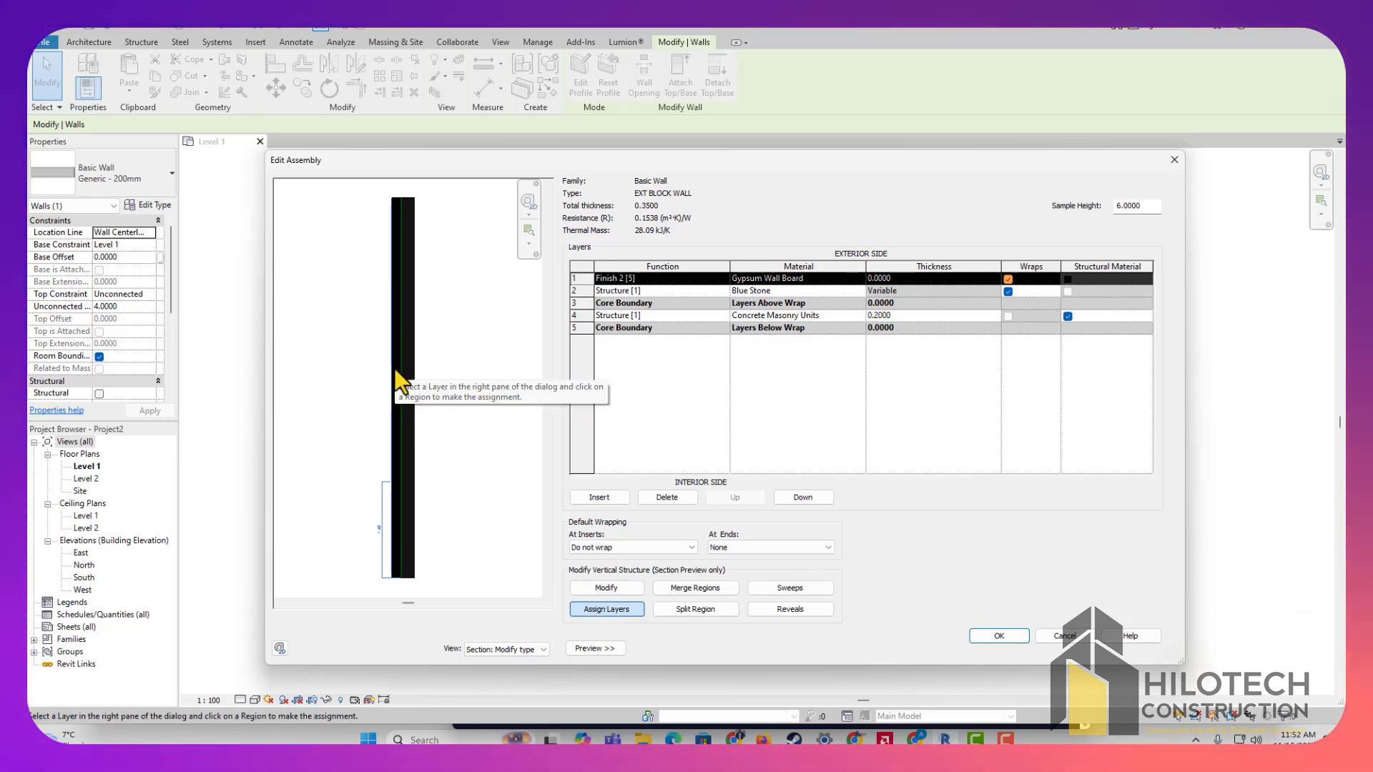
pyautogui.scroll(1, 395, 369)
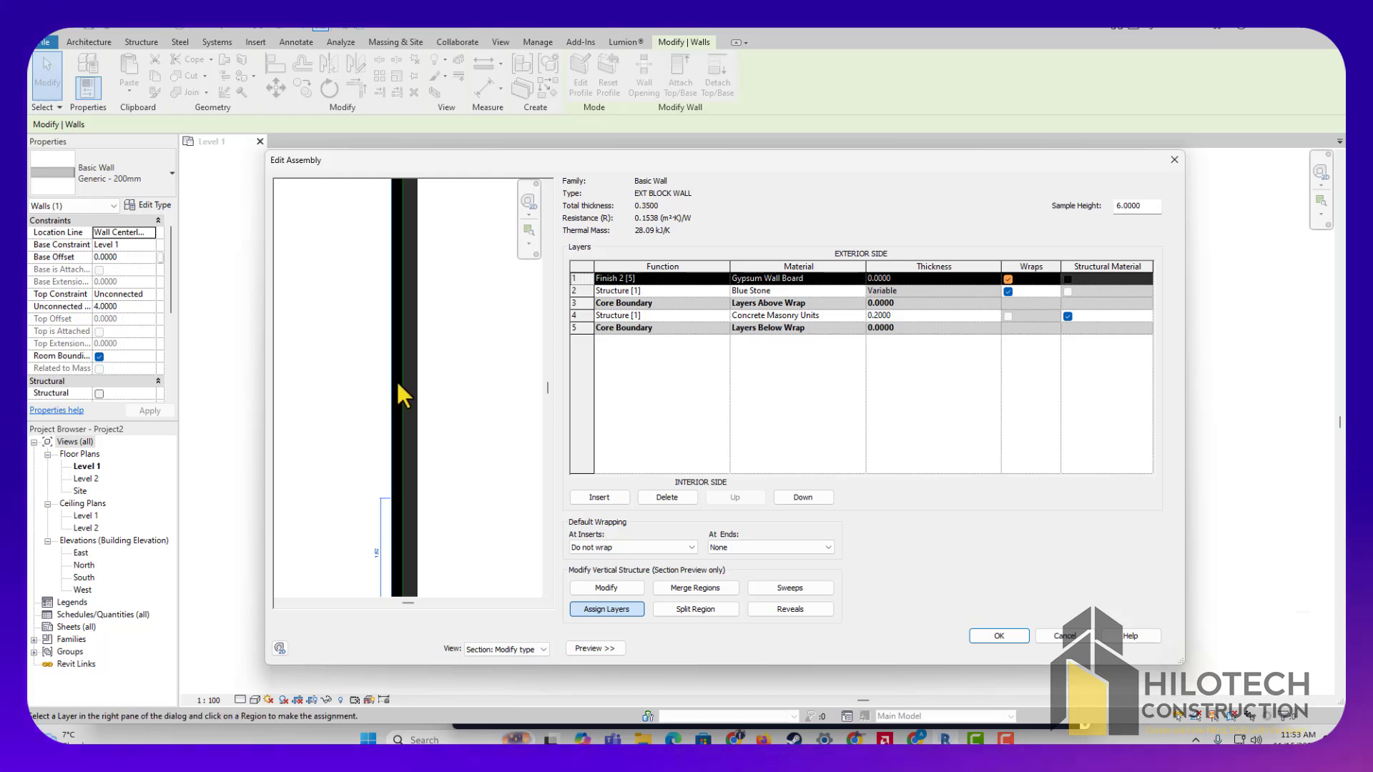
pyautogui.scroll(-1, 386, 385)
pyautogui.click(401, 367)
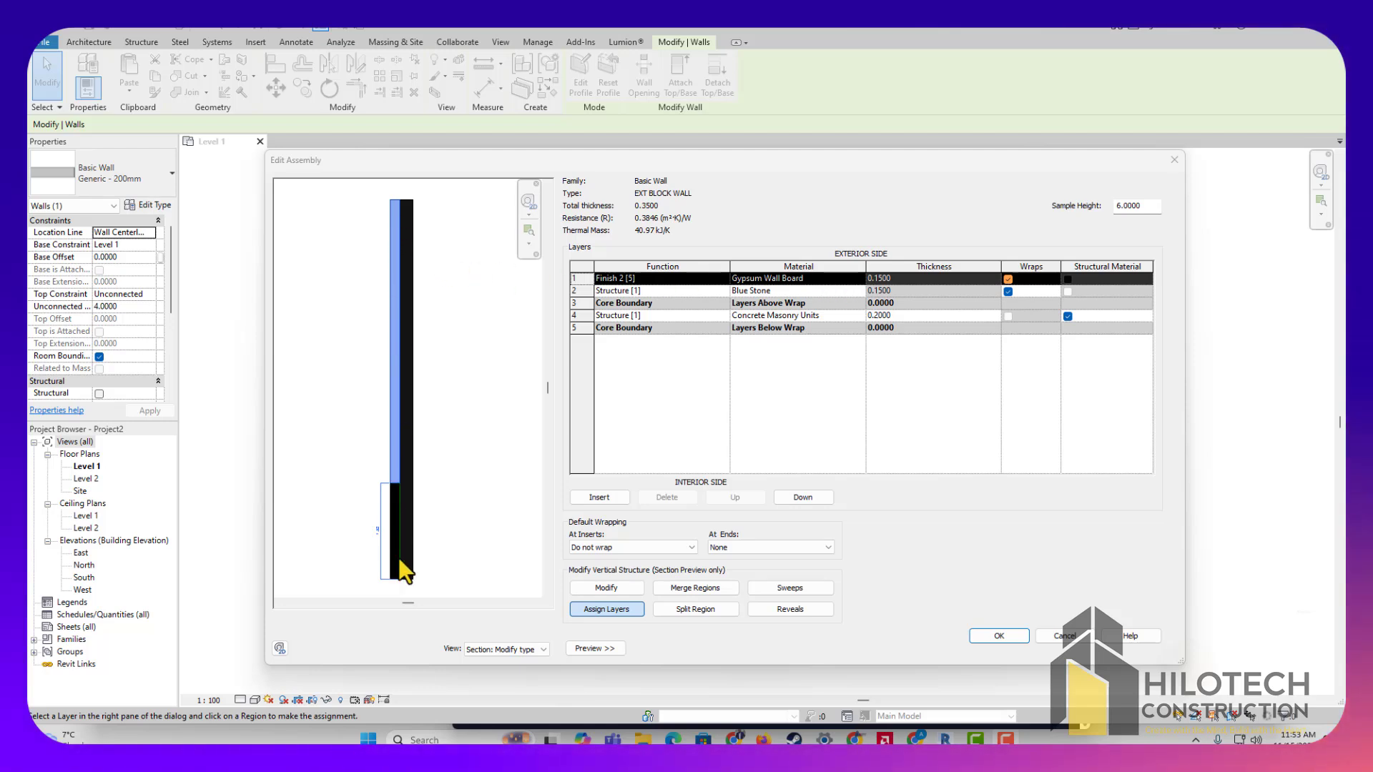
pyautogui.click(901, 279)
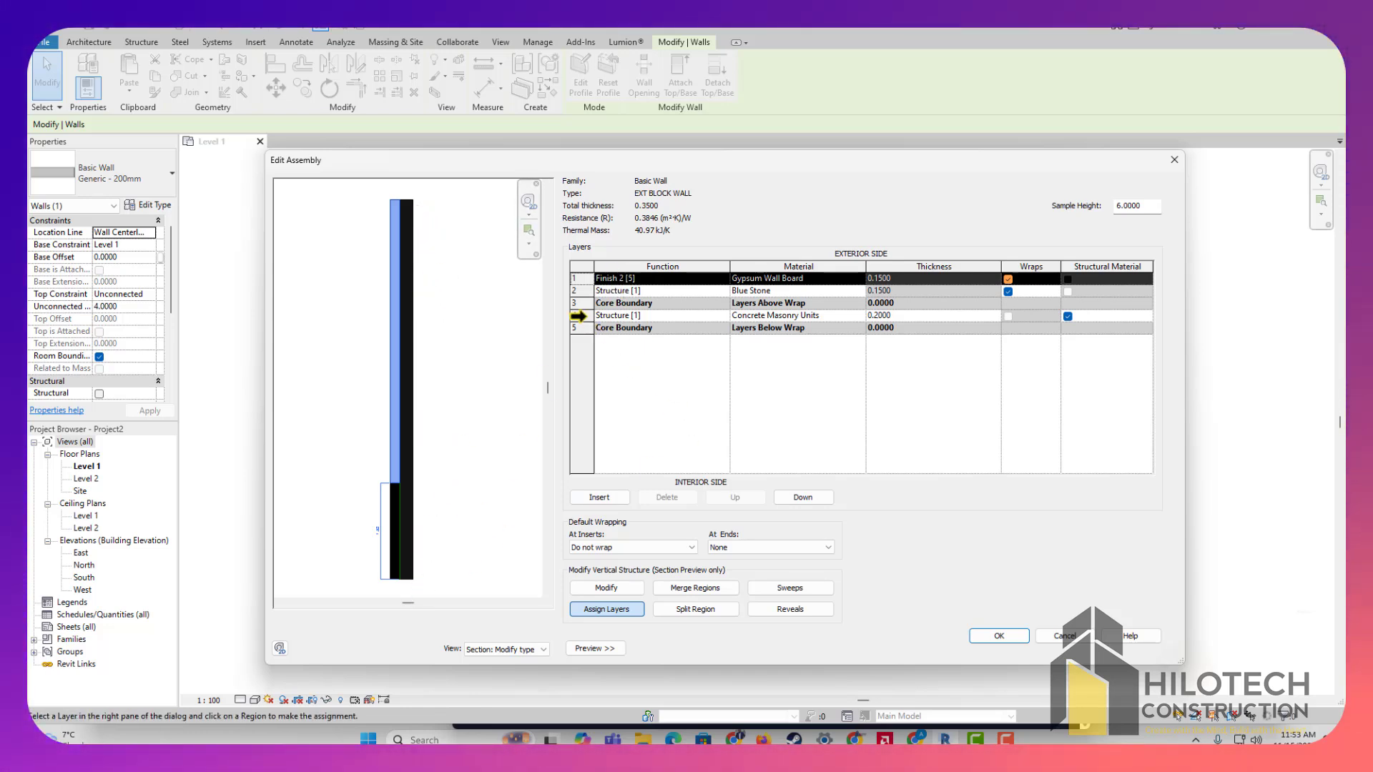
# Add a layer on the interior side of the core boundary and set its function to Finish 1 [4]
pyautogui.click(585, 327)
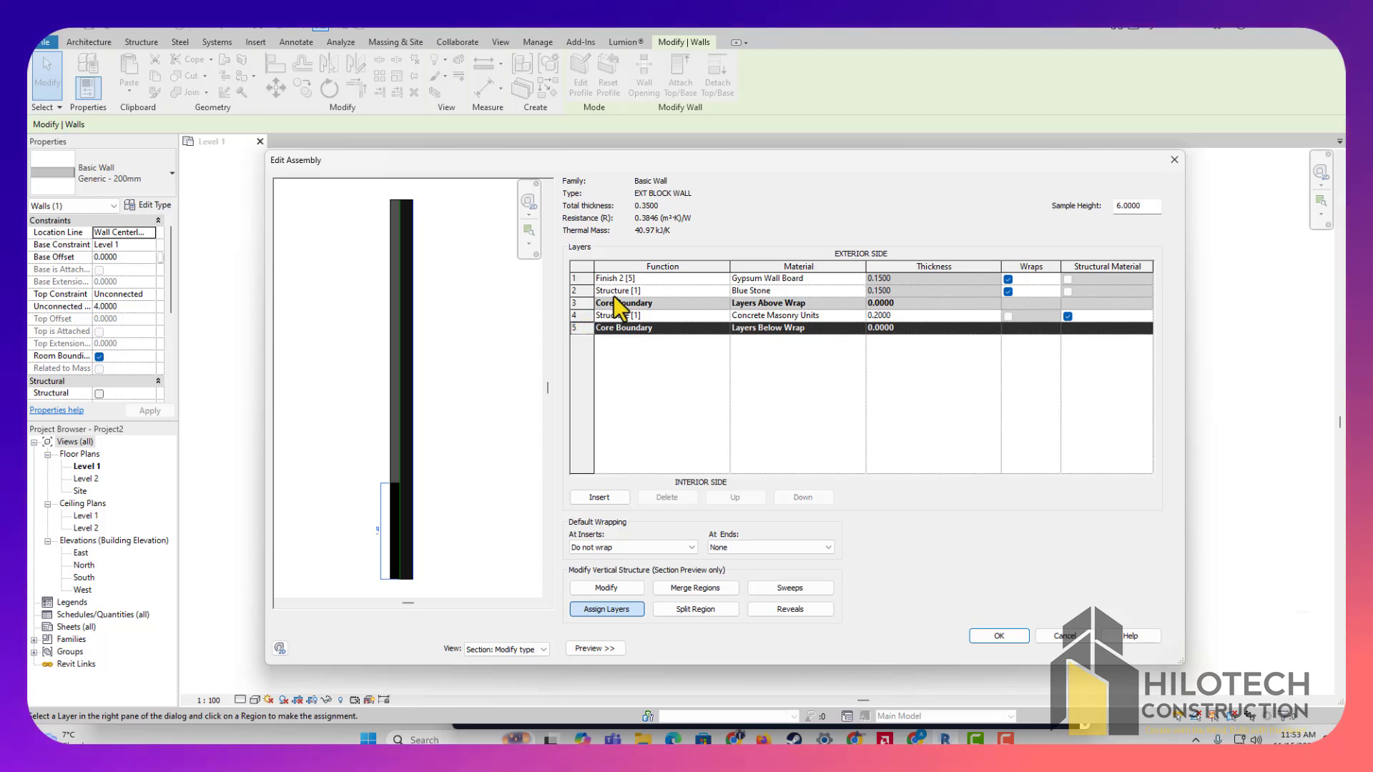
pyautogui.click(607, 499)
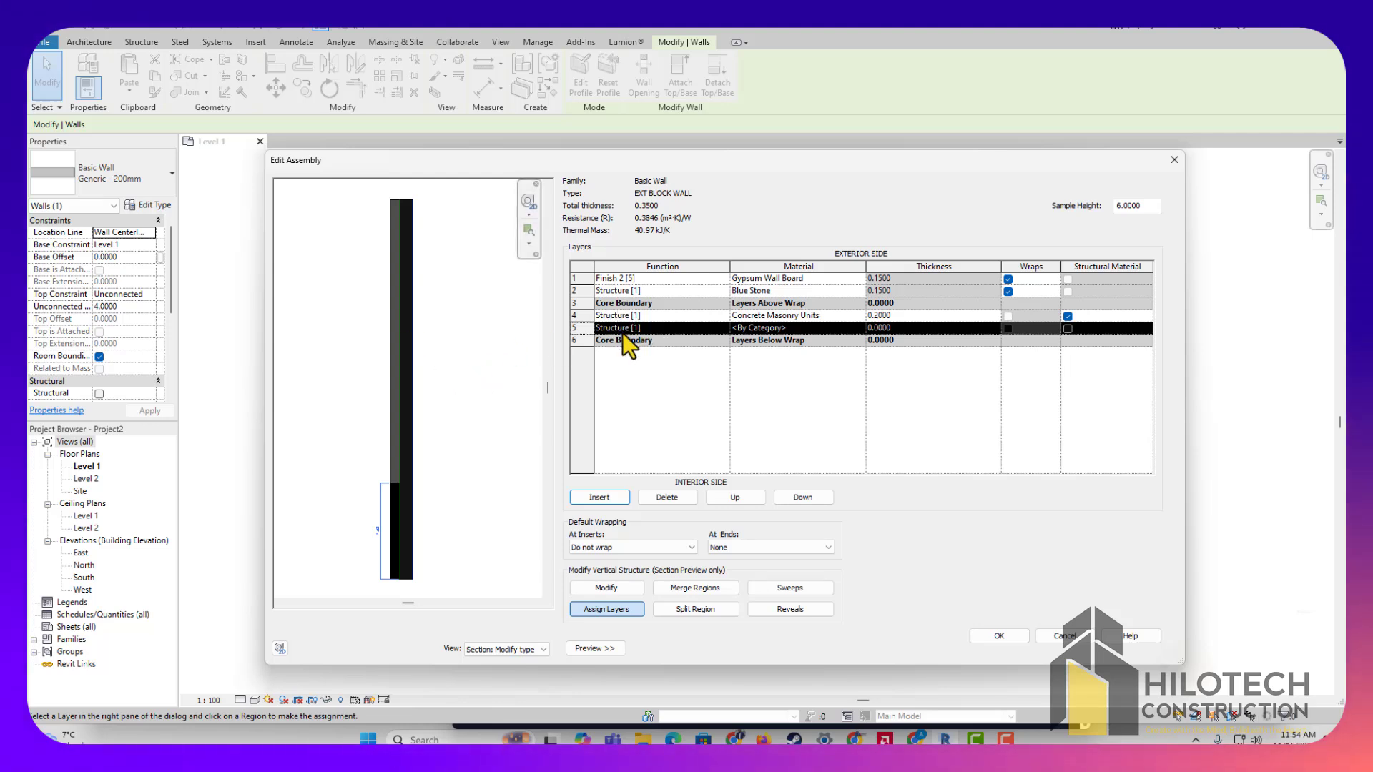
pyautogui.click(584, 339)
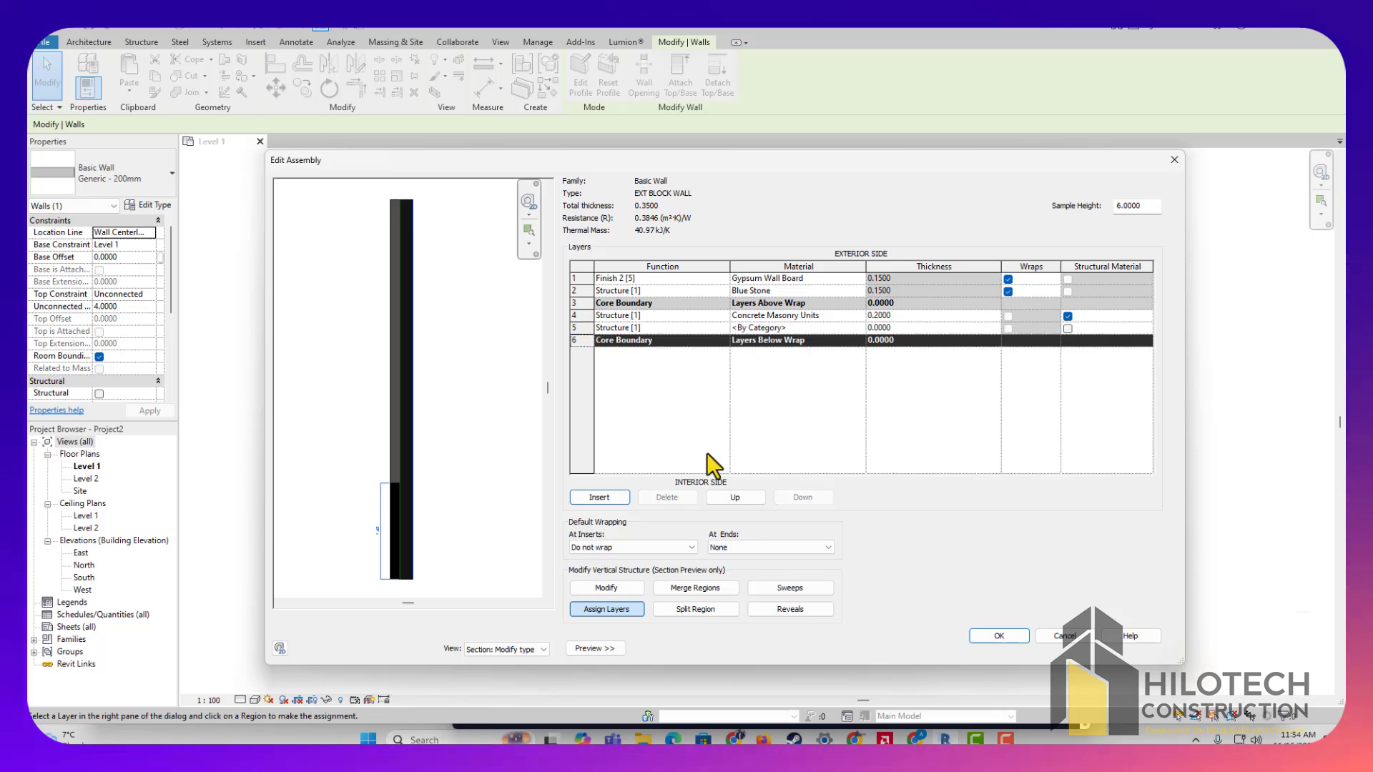
pyautogui.click(751, 496)
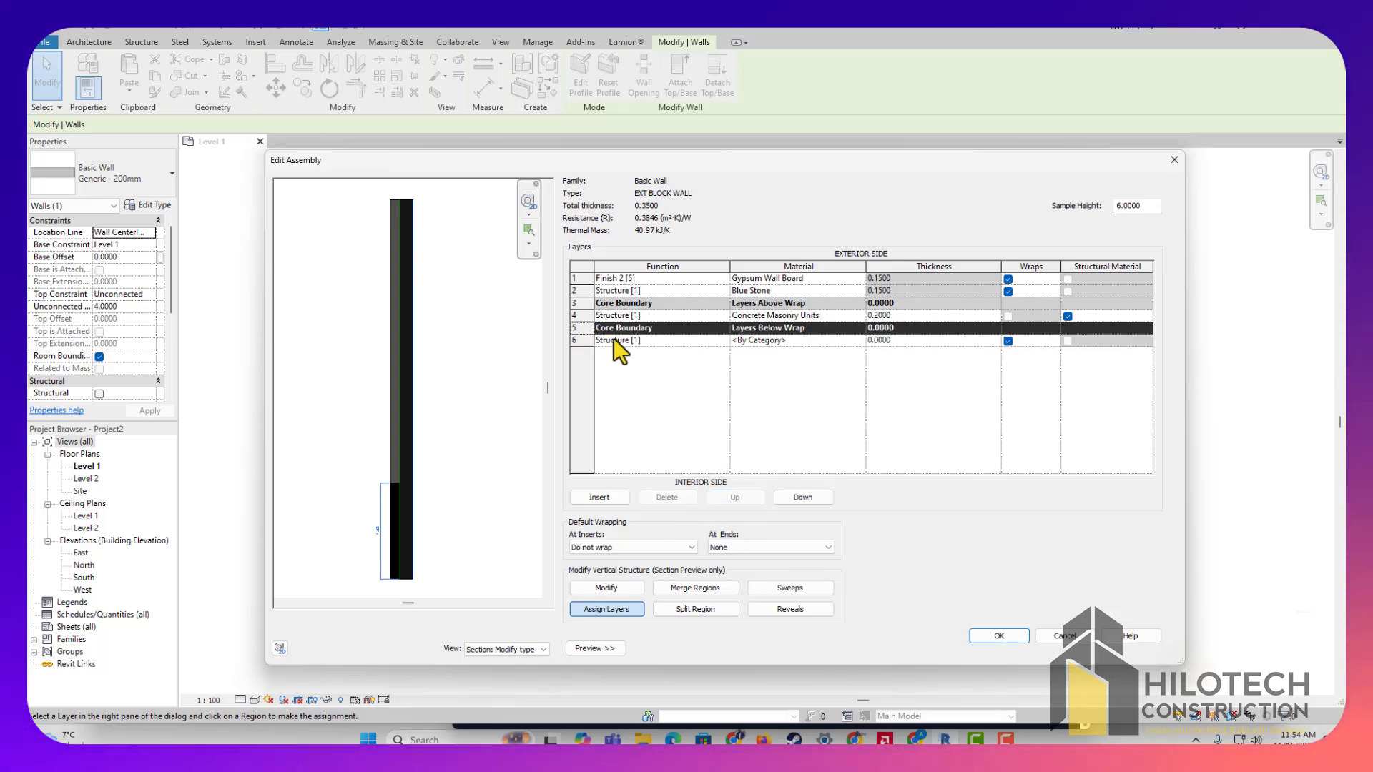
pyautogui.click(719, 341)
pyautogui.click(722, 341)
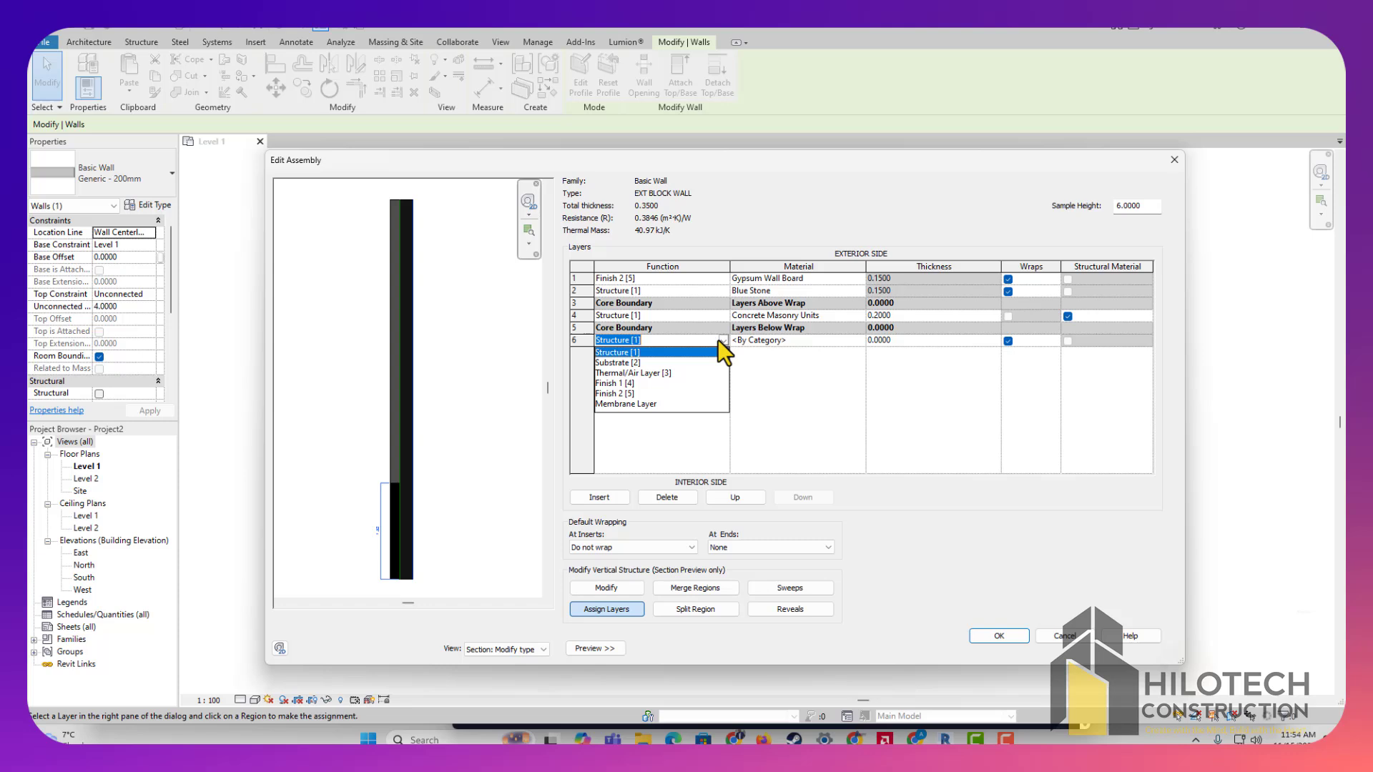
pyautogui.click(616, 383)
# Copy the Gypsum Wall Board material to the interior Finish 1 layer and set its thickness to 0.02 m
pyautogui.click(808, 341)
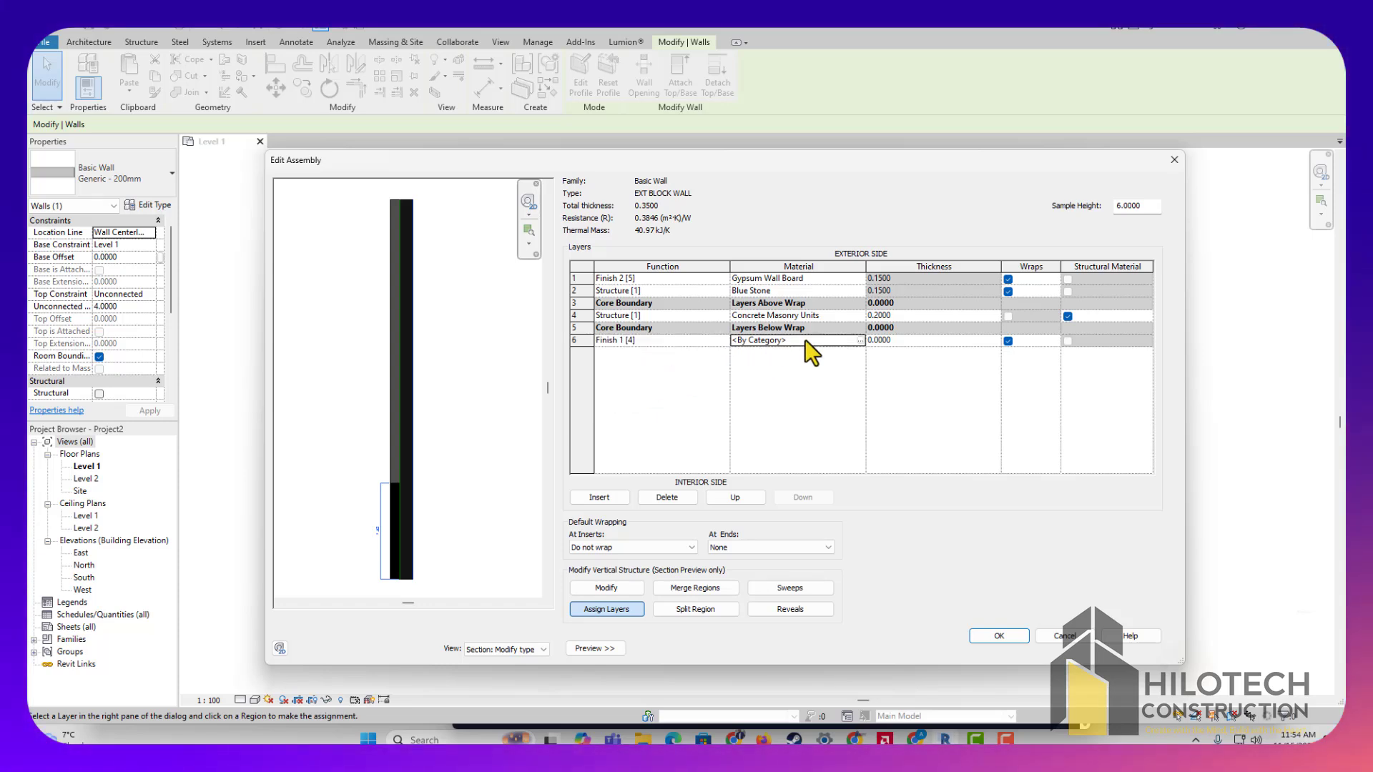
pyautogui.click(819, 278)
pyautogui.hotkey('ctrl', 'c')
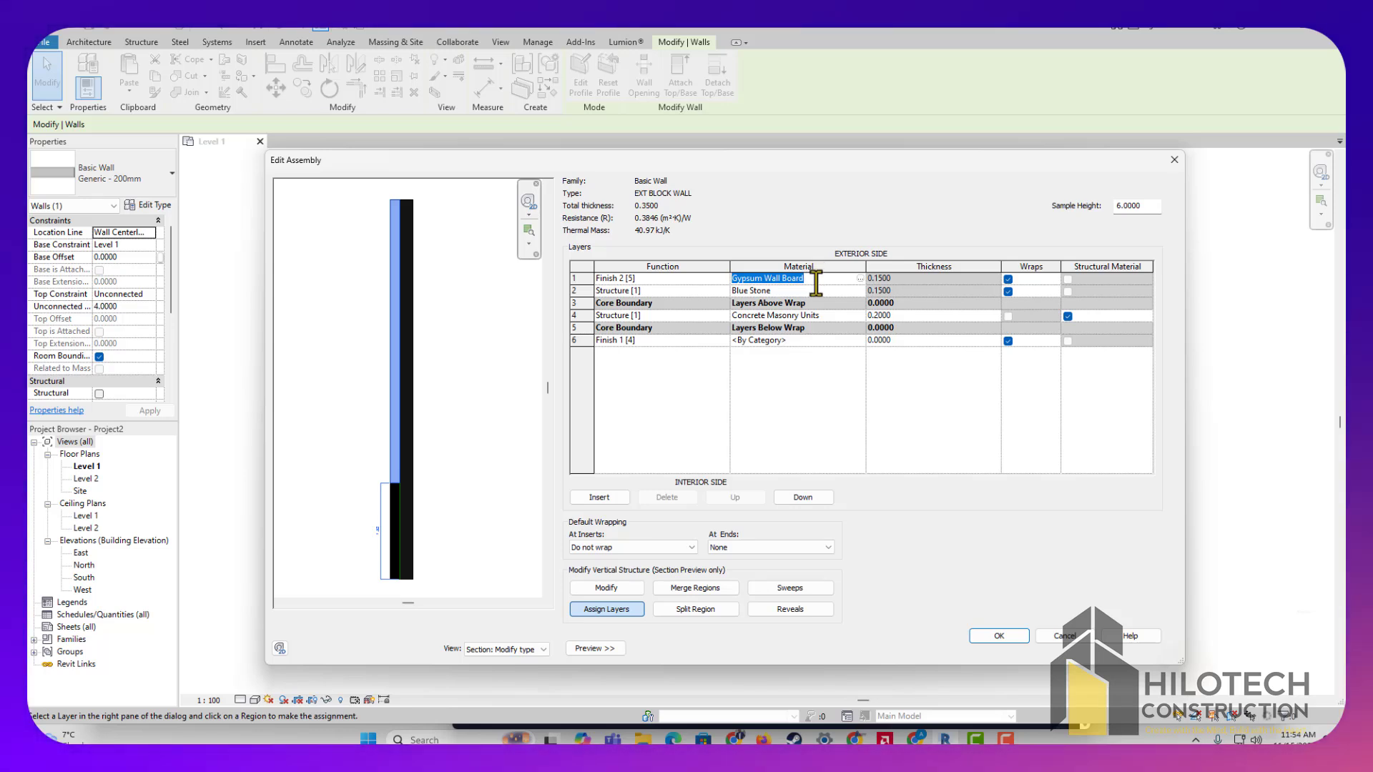
pyautogui.click(797, 341)
pyautogui.hotkey('ctrl', 'v')
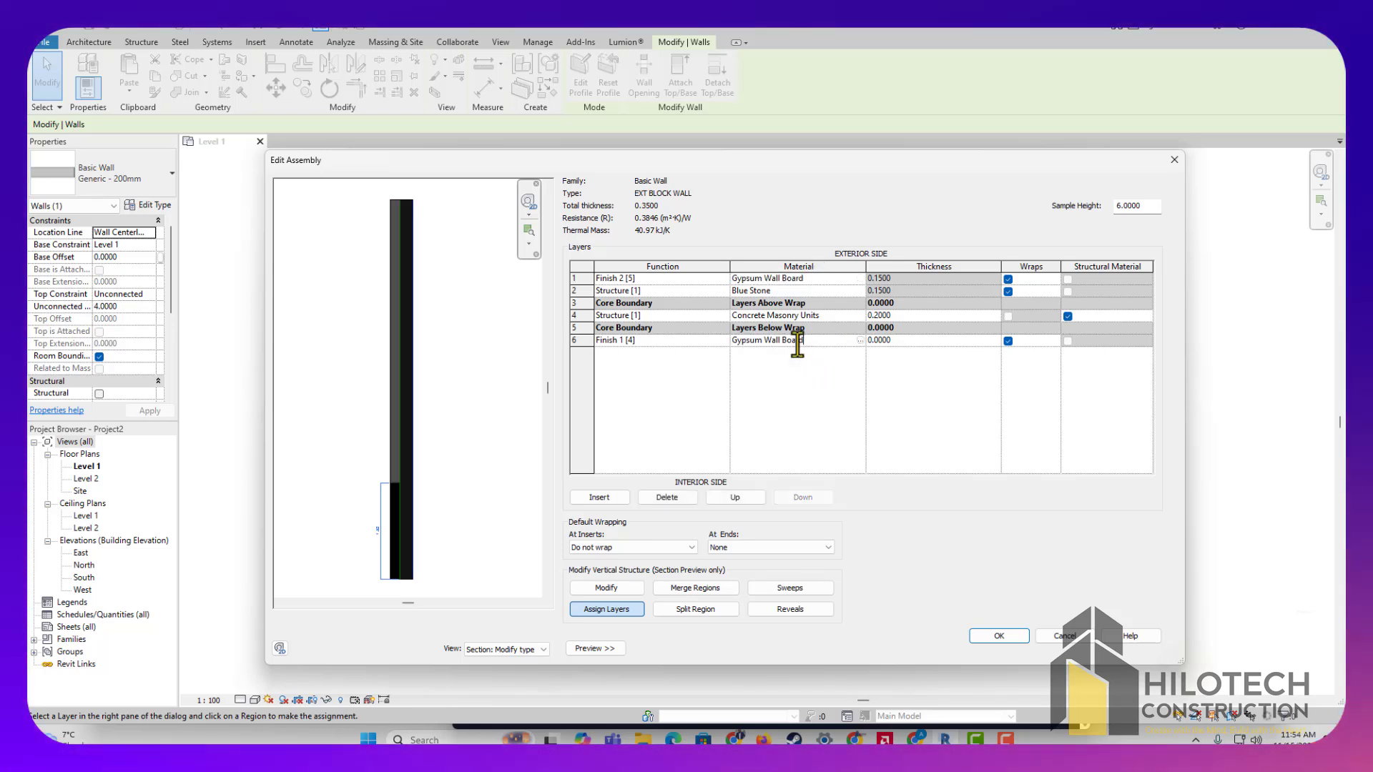
pyautogui.click(907, 341)
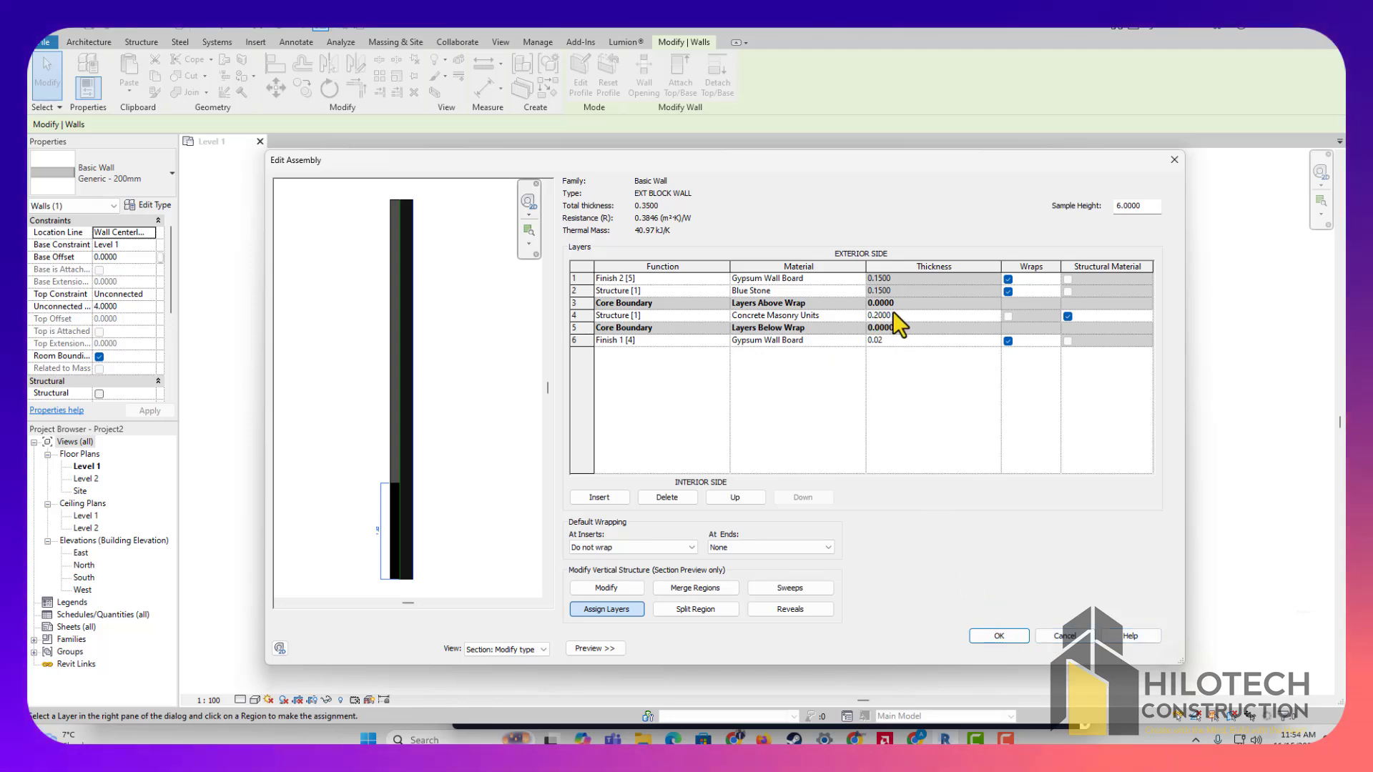
pyautogui.press('Return')
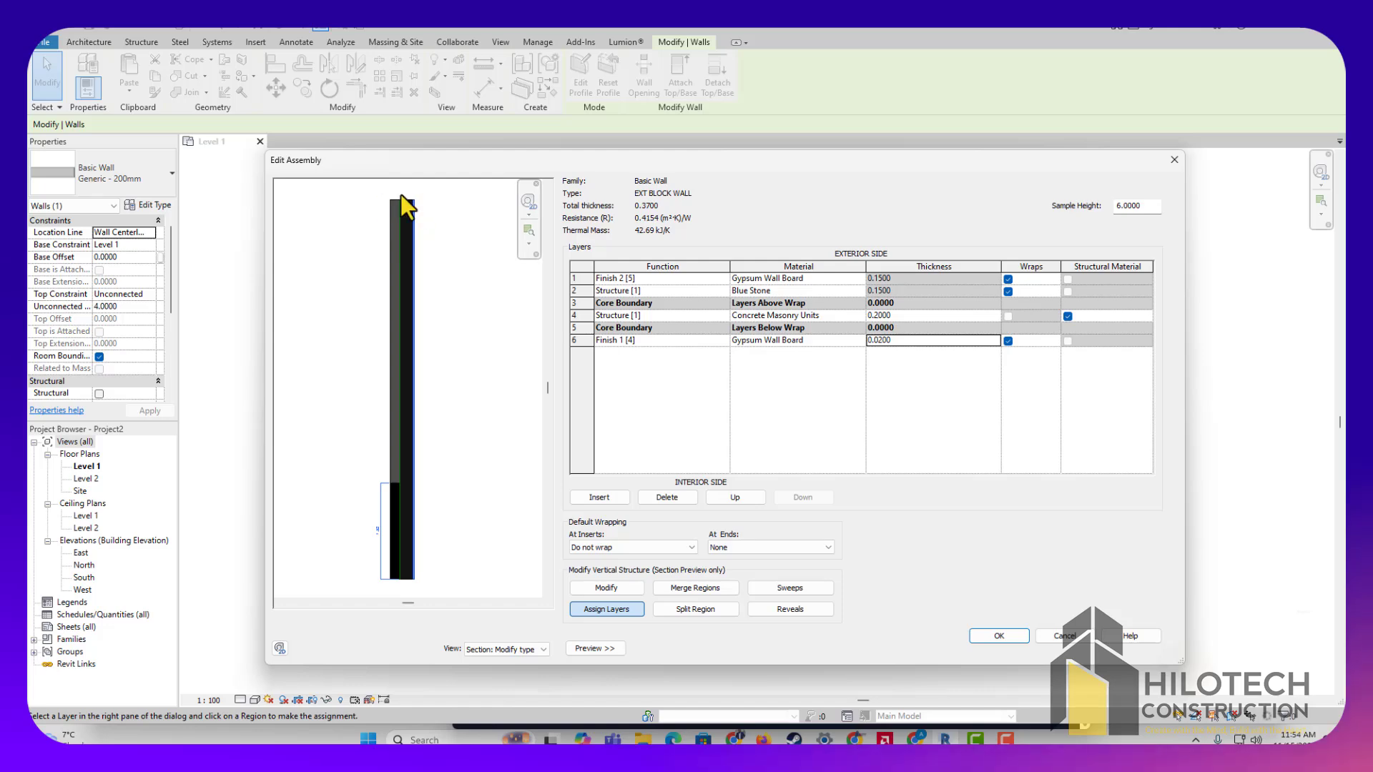
# Accept the wall assembly and the EXT BLOCK WALL type properties, and deselect the wall in plan
pyautogui.click(999, 637)
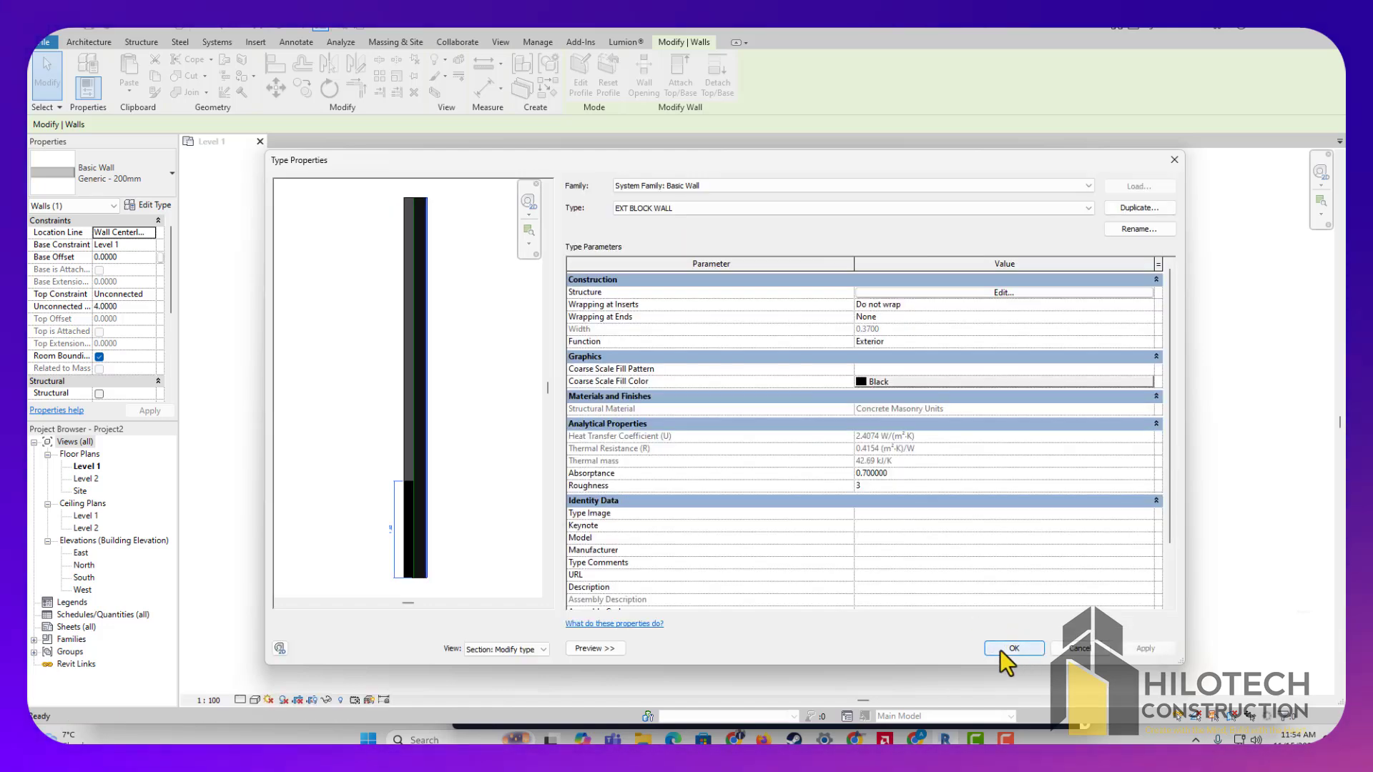
pyautogui.click(1014, 648)
pyautogui.scroll(2, 816, 465)
pyautogui.click(828, 496)
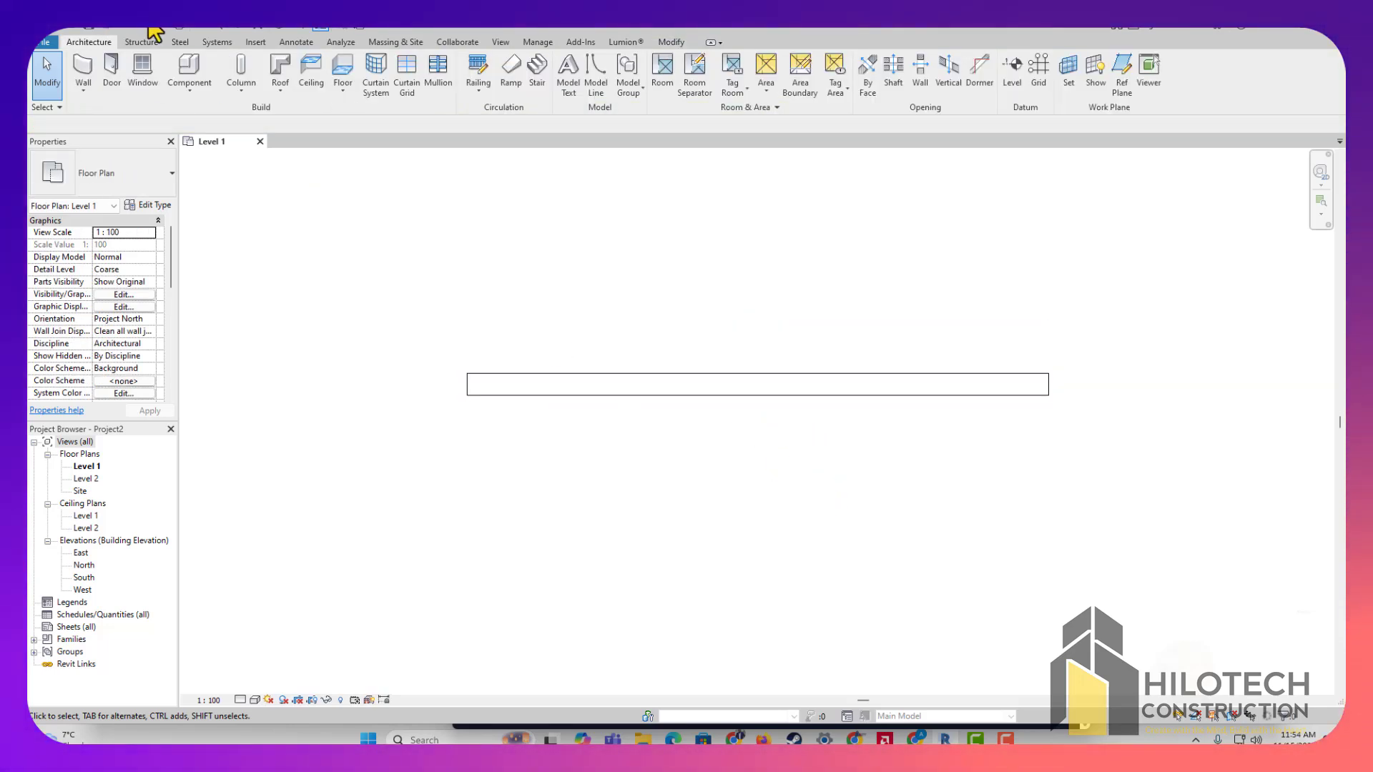
# Open the default 3D view and set its visual style to Realistic
pyautogui.click(277, 27)
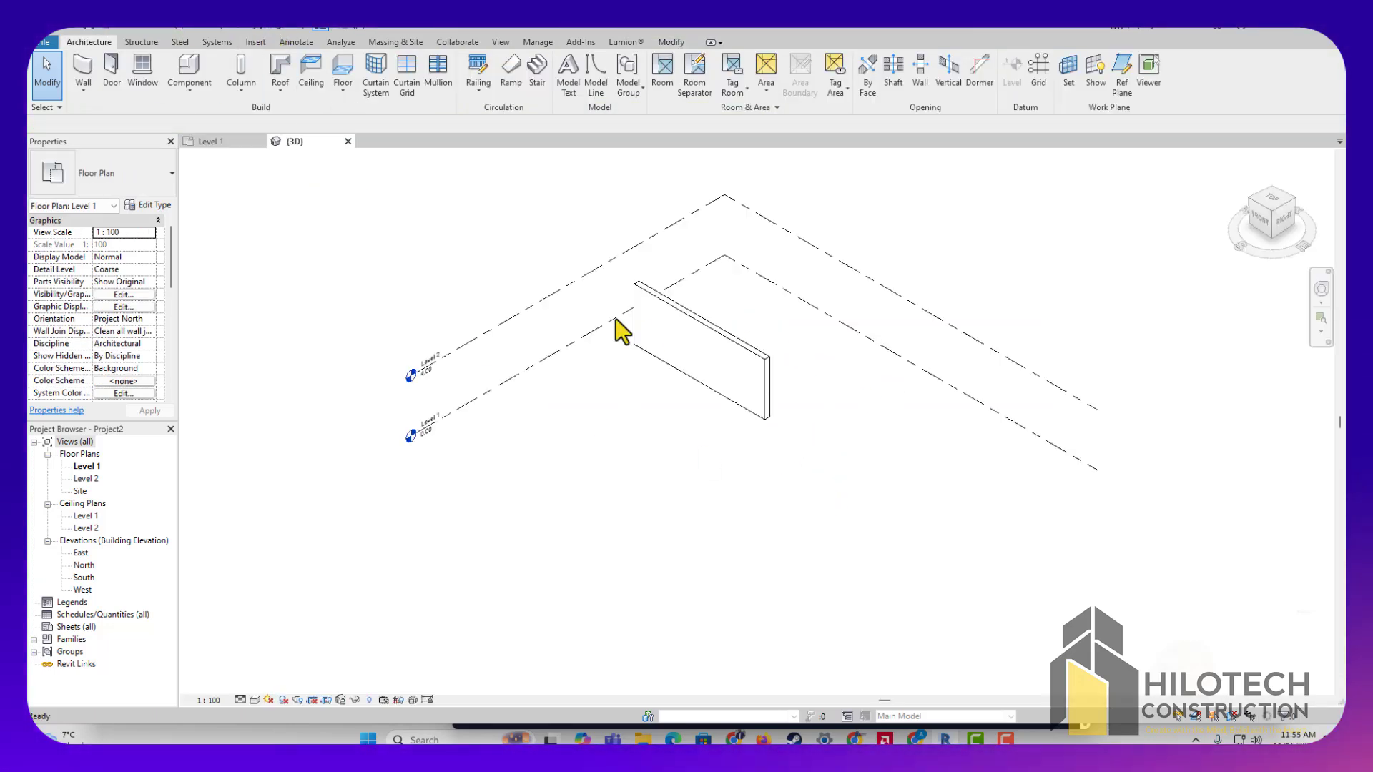
pyautogui.scroll(4, 622, 331)
pyautogui.click(256, 700)
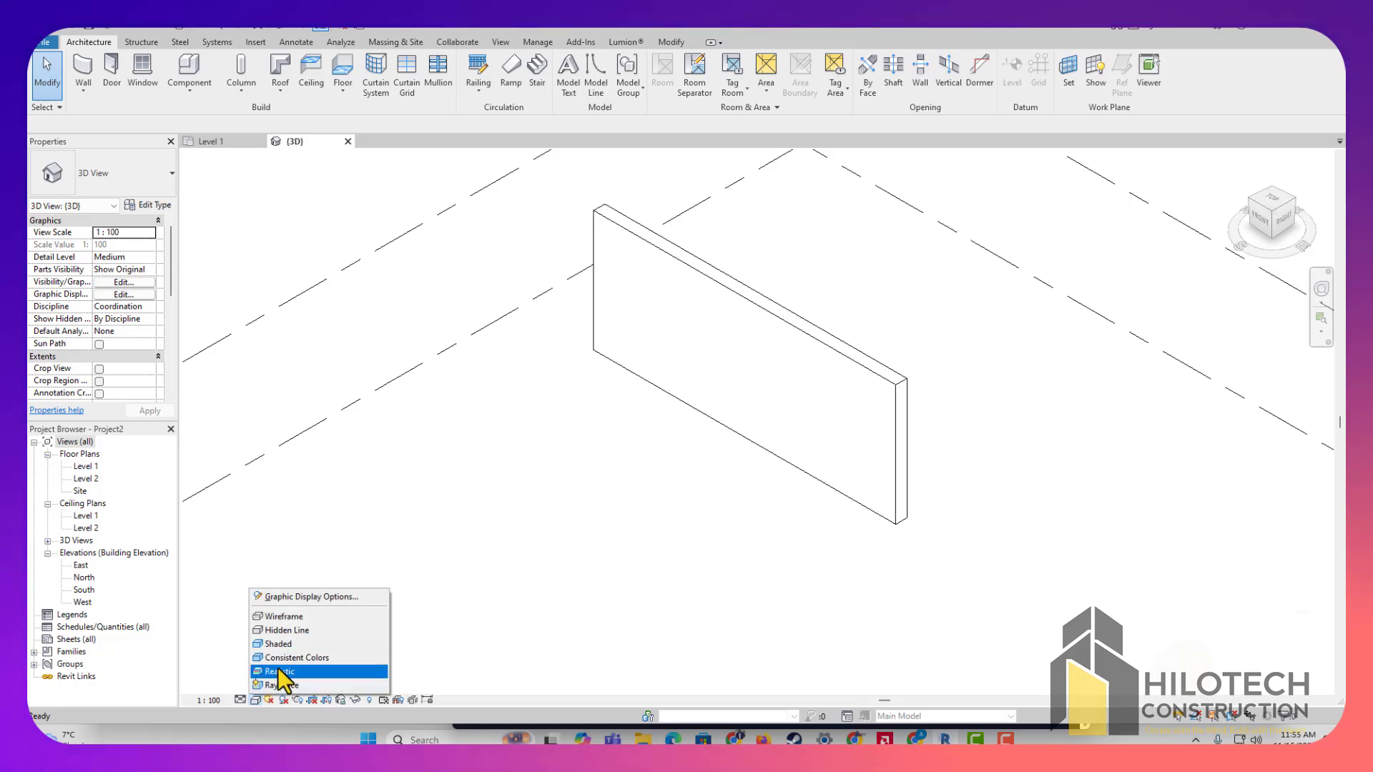
pyautogui.click(279, 672)
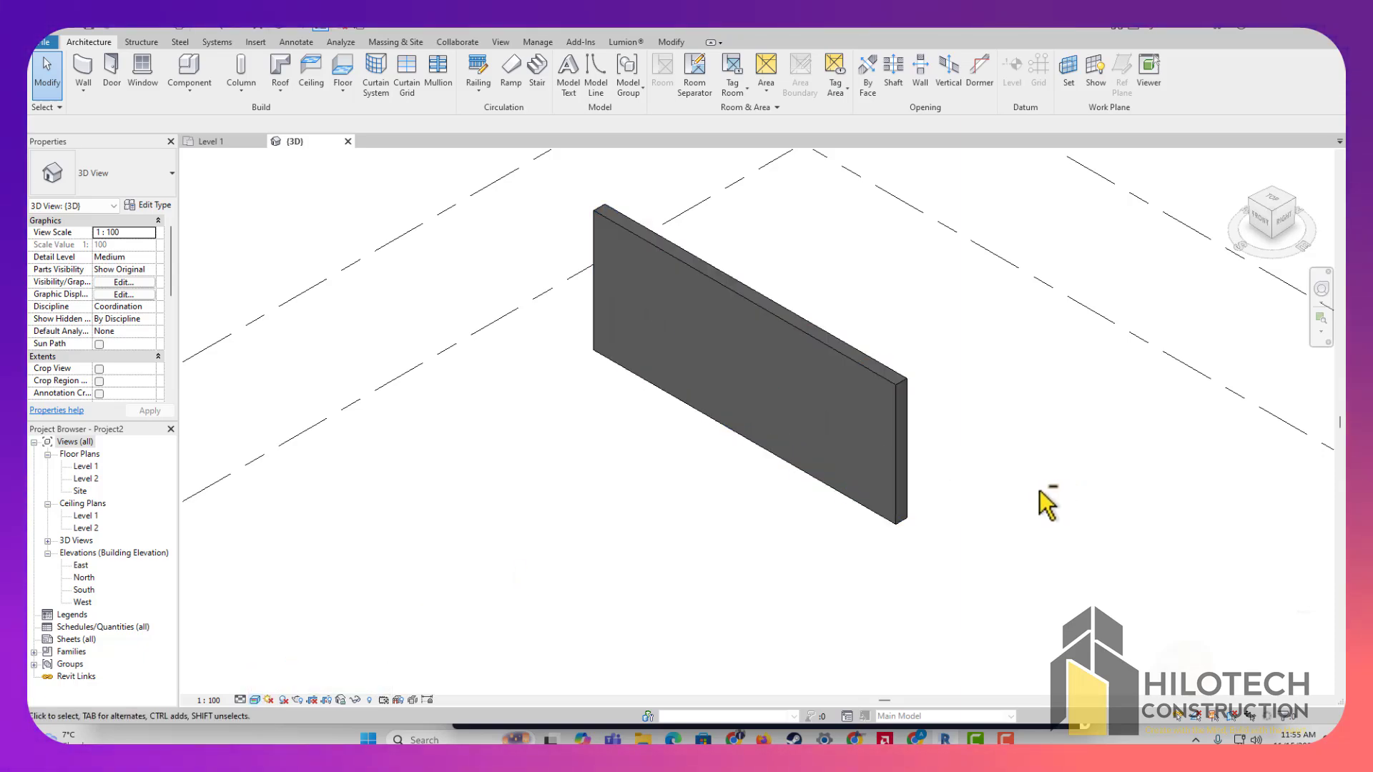
# Inspect the wall's exterior face in 3D, and reopen the EXT BLOCK WALL type's structure for editing
pyautogui.moveTo(1043, 500)
pyautogui.keyDown('shift'); pyautogui.mouseDown(button='middle')
pyautogui.moveTo(858, 521)
pyautogui.moveTo(841, 490)
pyautogui.moveTo(874, 527)
pyautogui.moveTo(643, 536)
pyautogui.moveTo(723, 608)
pyautogui.moveTo(900, 435)
pyautogui.mouseUp(button='middle'); pyautogui.keyUp('shift')
pyautogui.scroll(1, 719, 484)
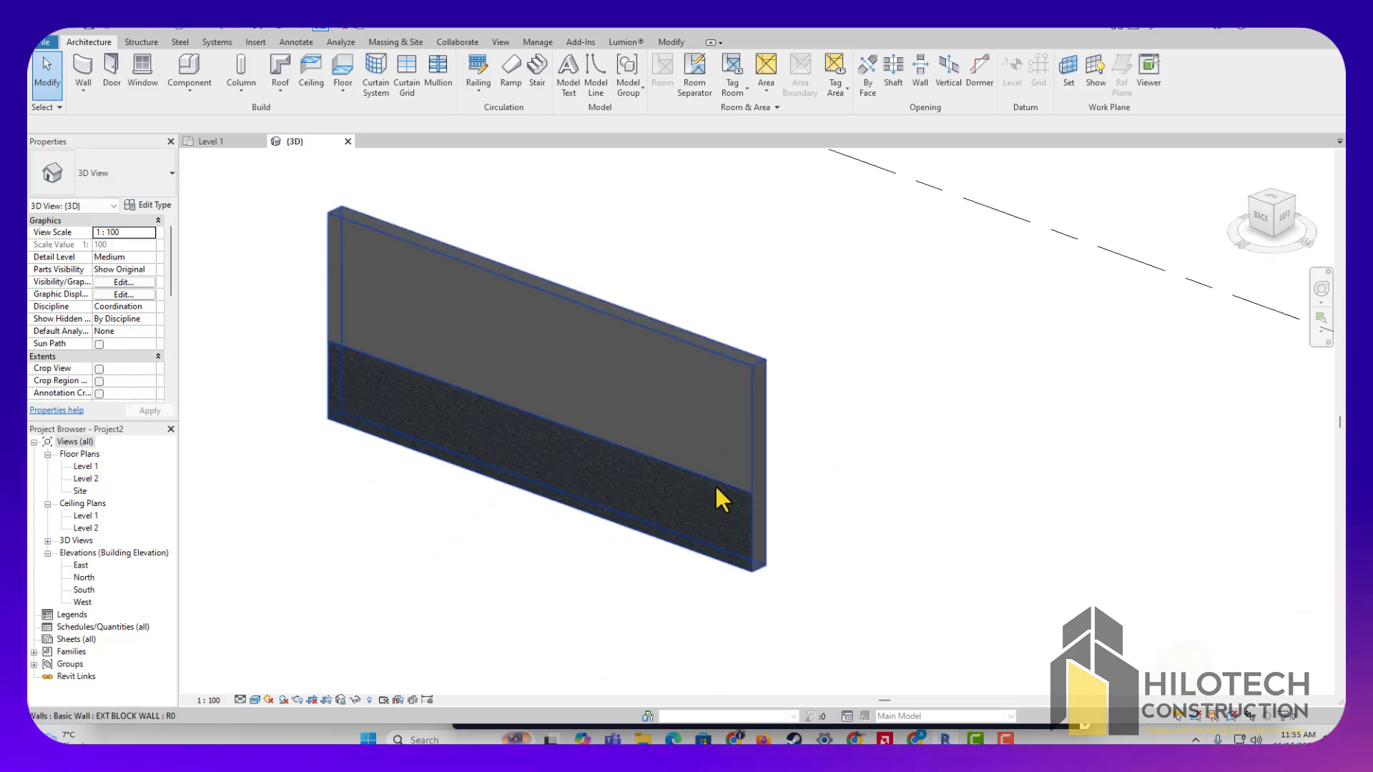
pyautogui.moveTo(945, 540); pyautogui.dragTo(1081, 539, button='middle')
pyautogui.scroll(1, 906, 482)
pyautogui.scroll(-1, 912, 494)
pyautogui.moveTo(984, 522); pyautogui.dragTo(1042, 521, button='middle')
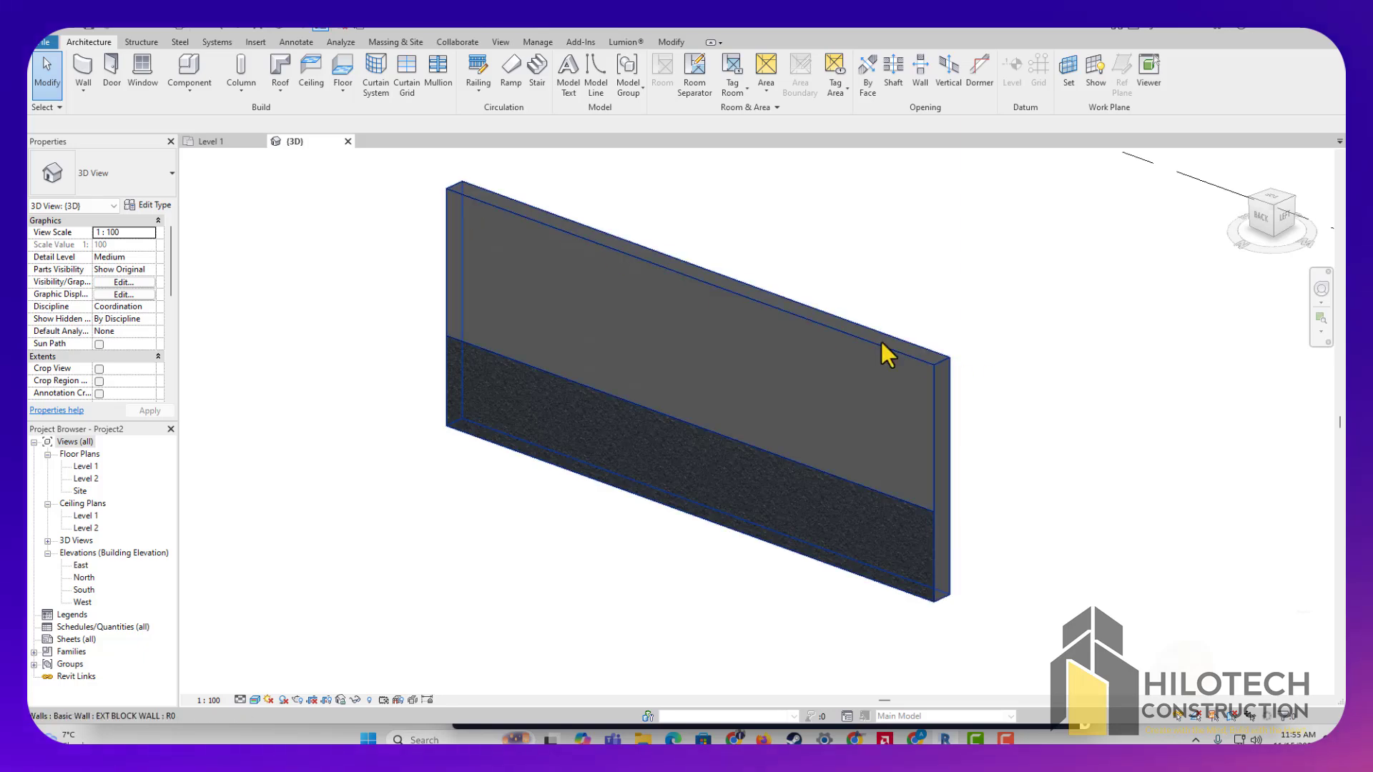
pyautogui.click(782, 315)
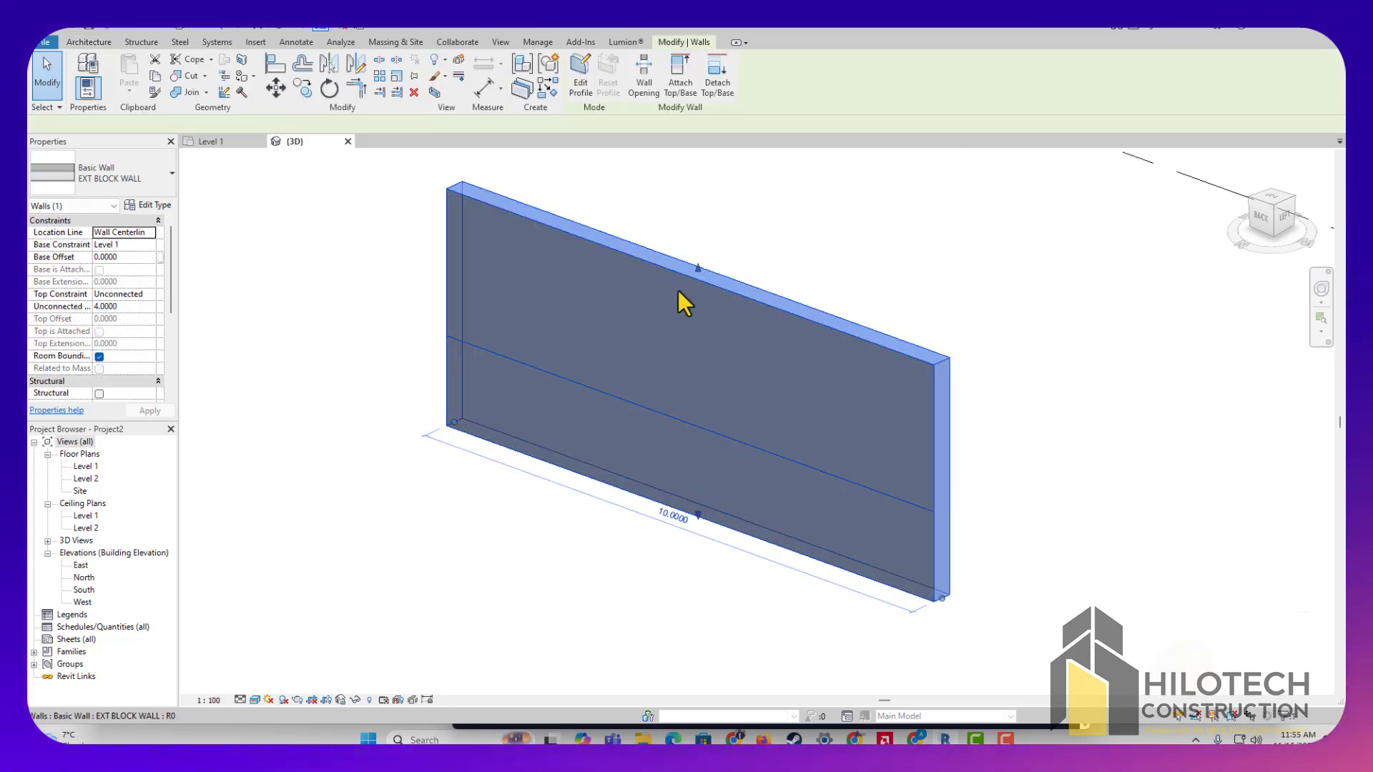
pyautogui.click(155, 205)
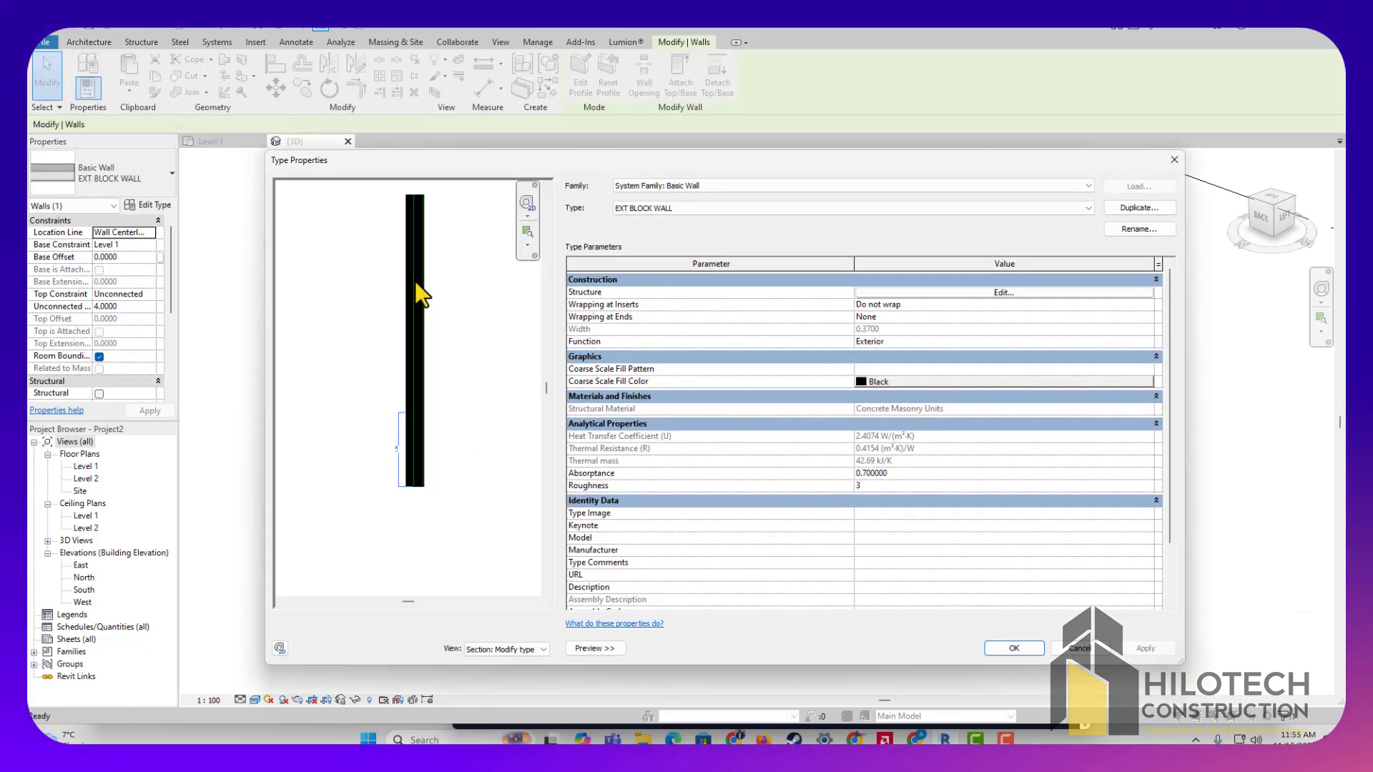
pyautogui.click(969, 294)
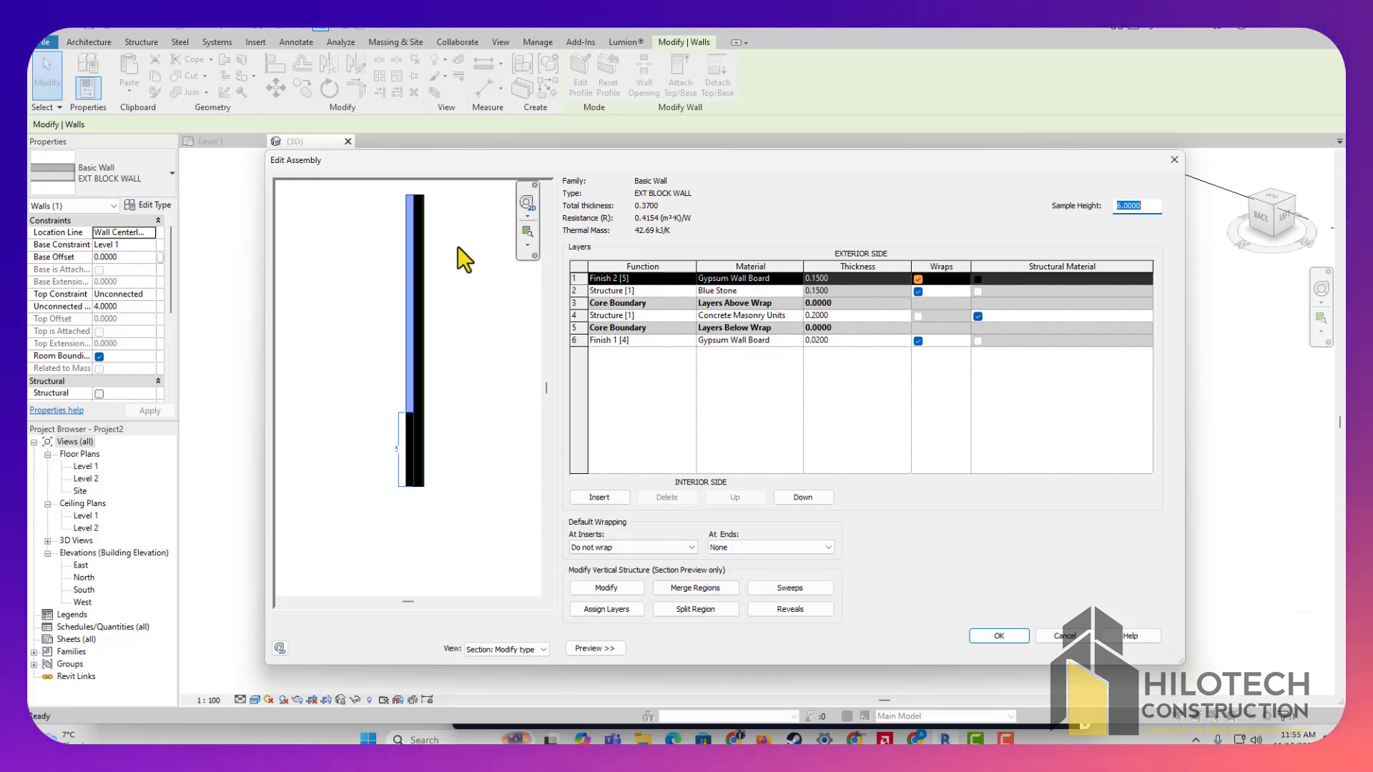
# Load the Parapet Cap-Precast profile family for the wall sweeps from the US Imperial library's Profiles > Wall folder
pyautogui.click(790, 588)
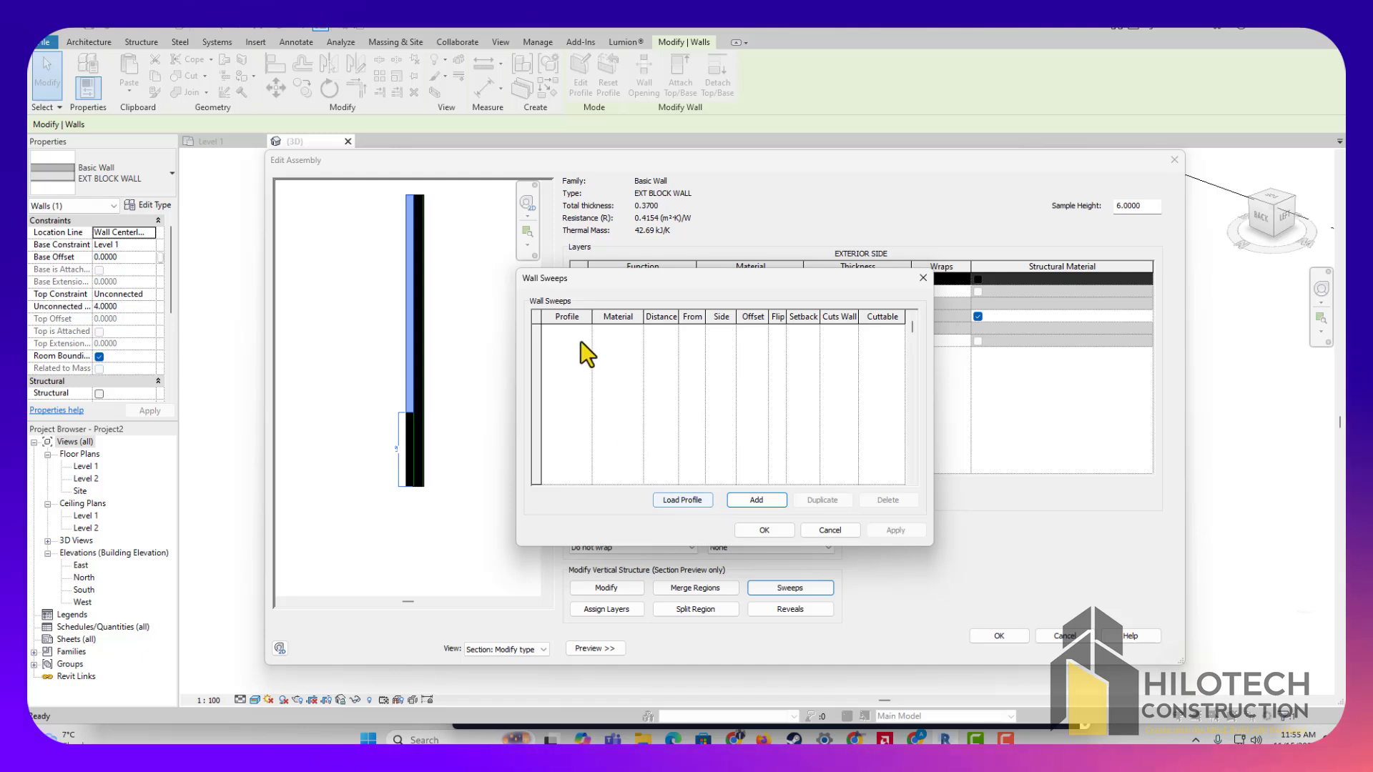
pyautogui.click(683, 500)
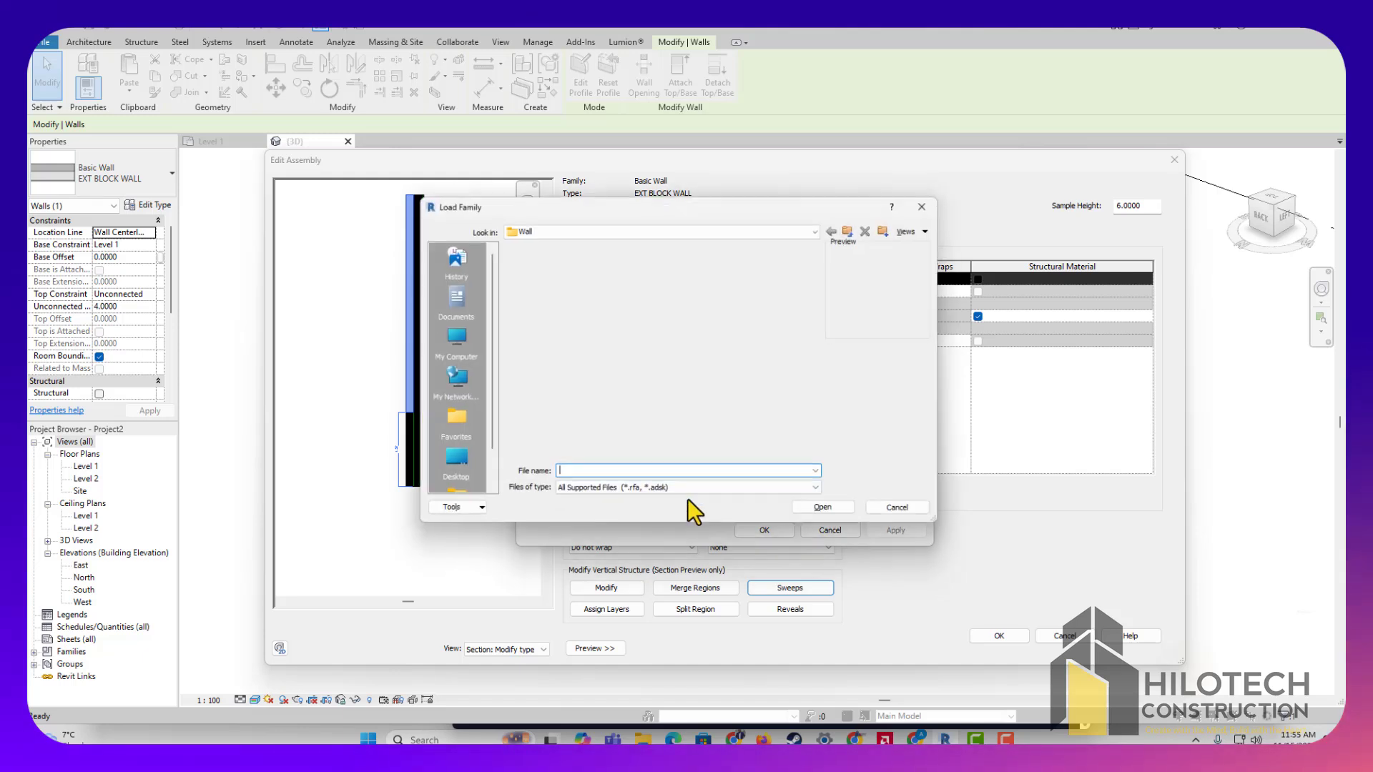
pyautogui.click(853, 227)
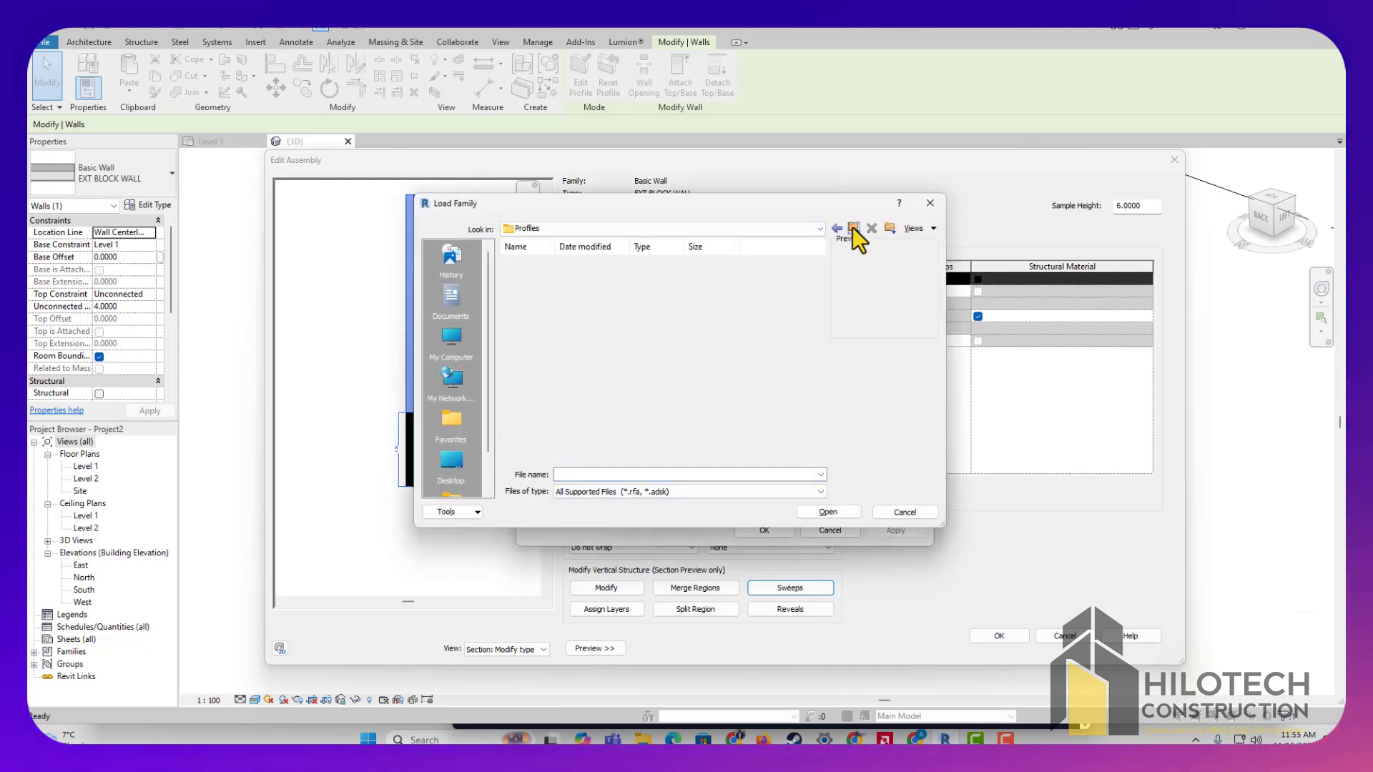
pyautogui.click(852, 227)
pyautogui.click(852, 227)
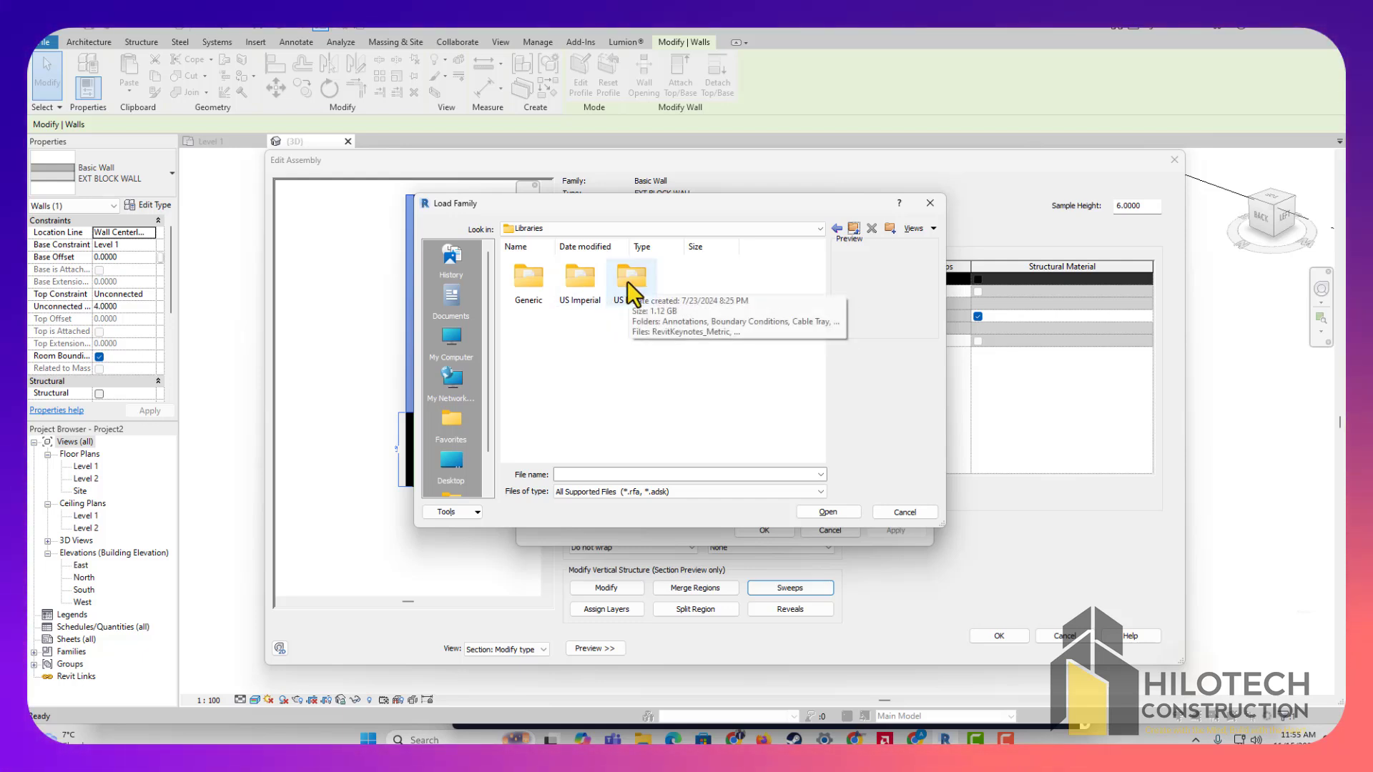
pyautogui.doubleClick(581, 279)
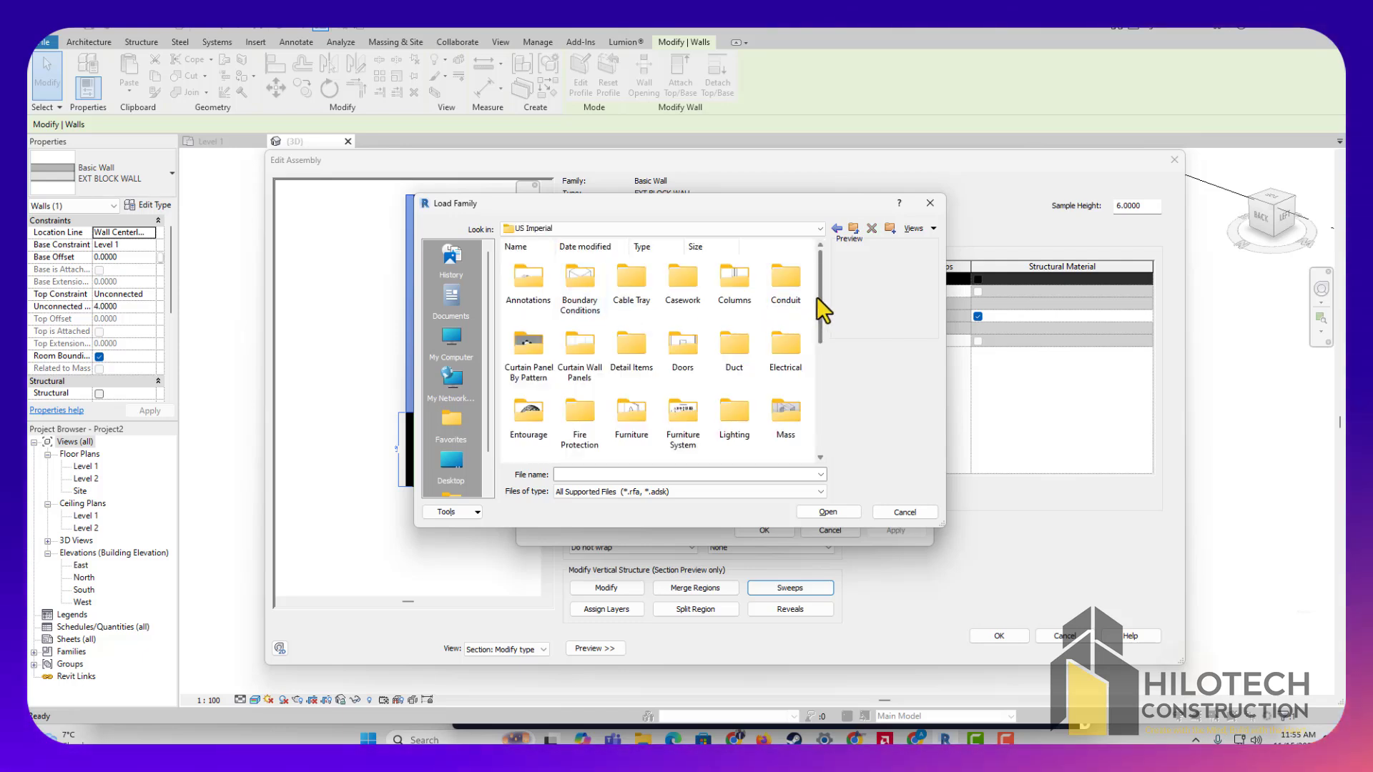
pyautogui.moveTo(820, 299); pyautogui.dragTo(814, 337)
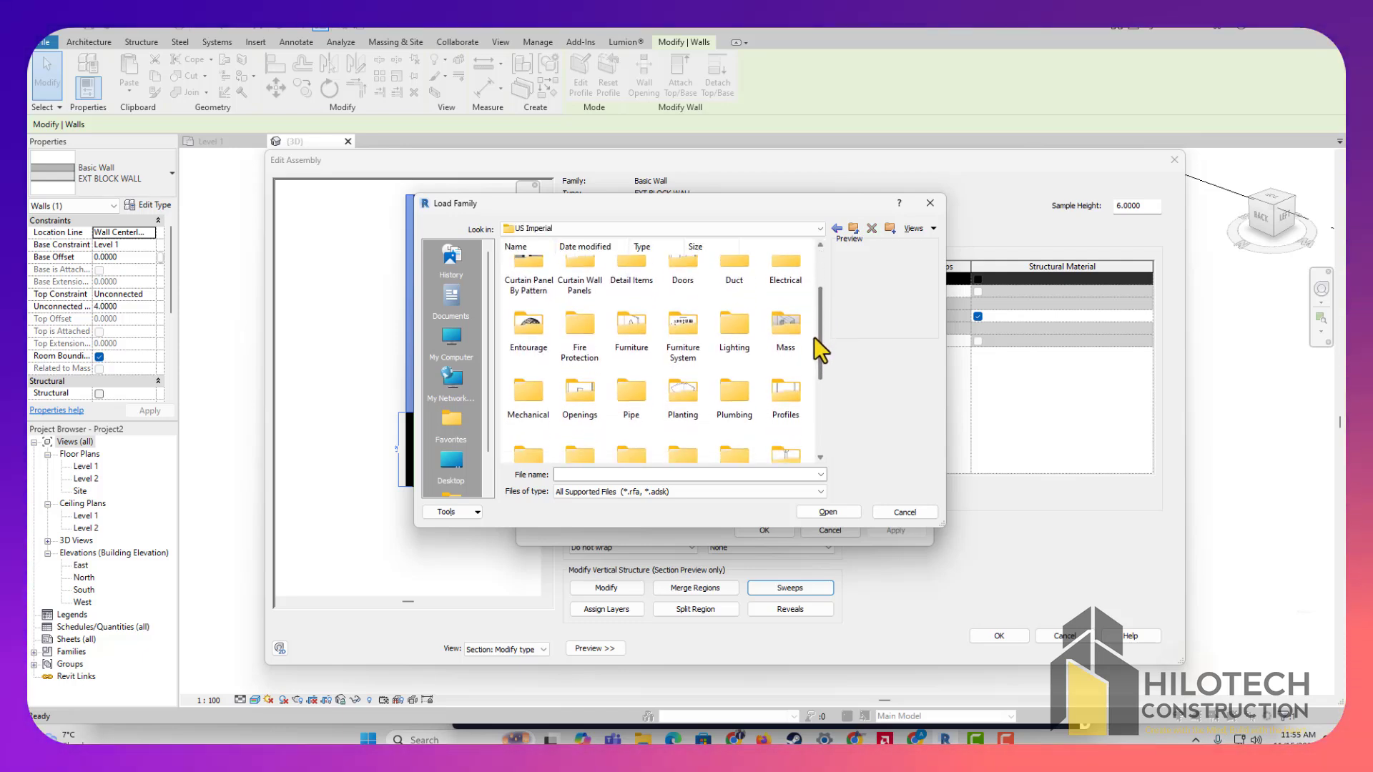
pyautogui.doubleClick(784, 390)
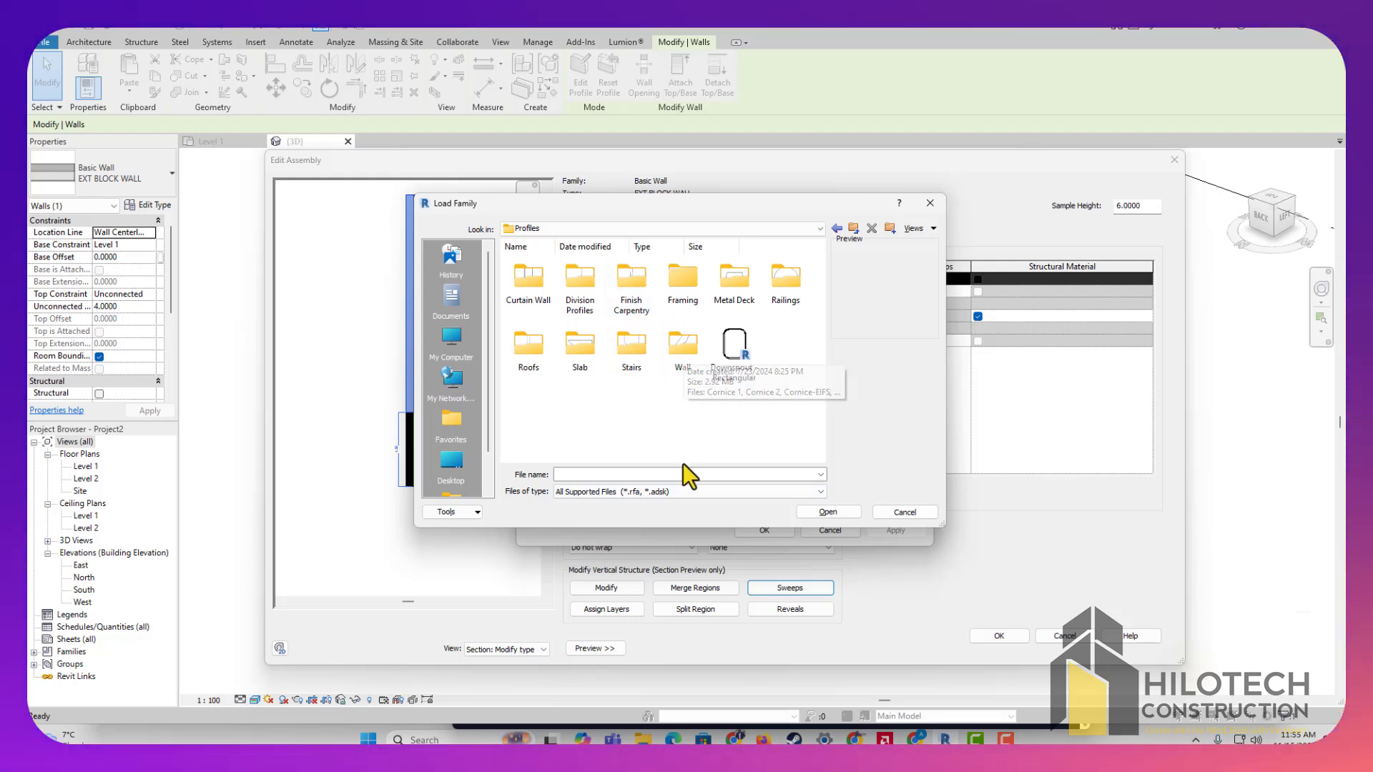
pyautogui.doubleClick(684, 349)
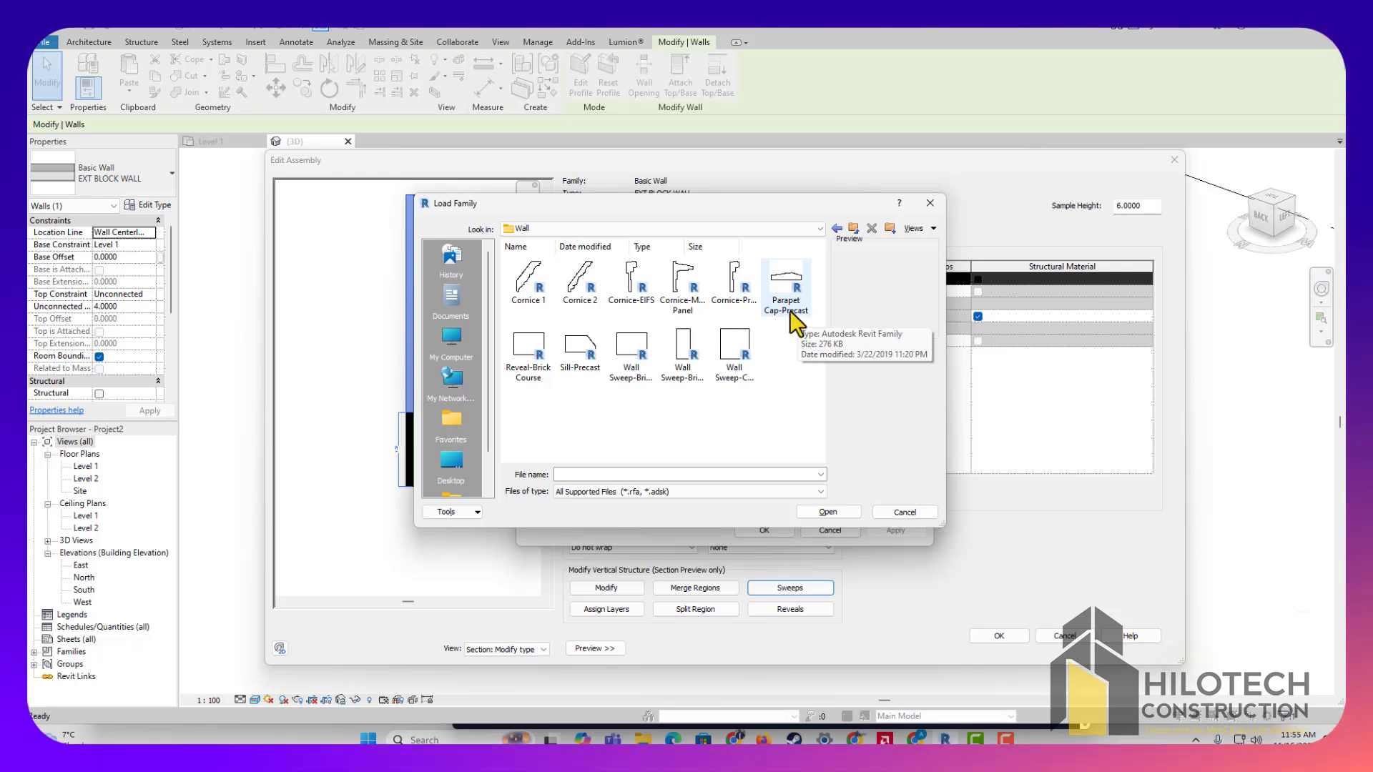
pyautogui.click(796, 276)
pyautogui.click(839, 511)
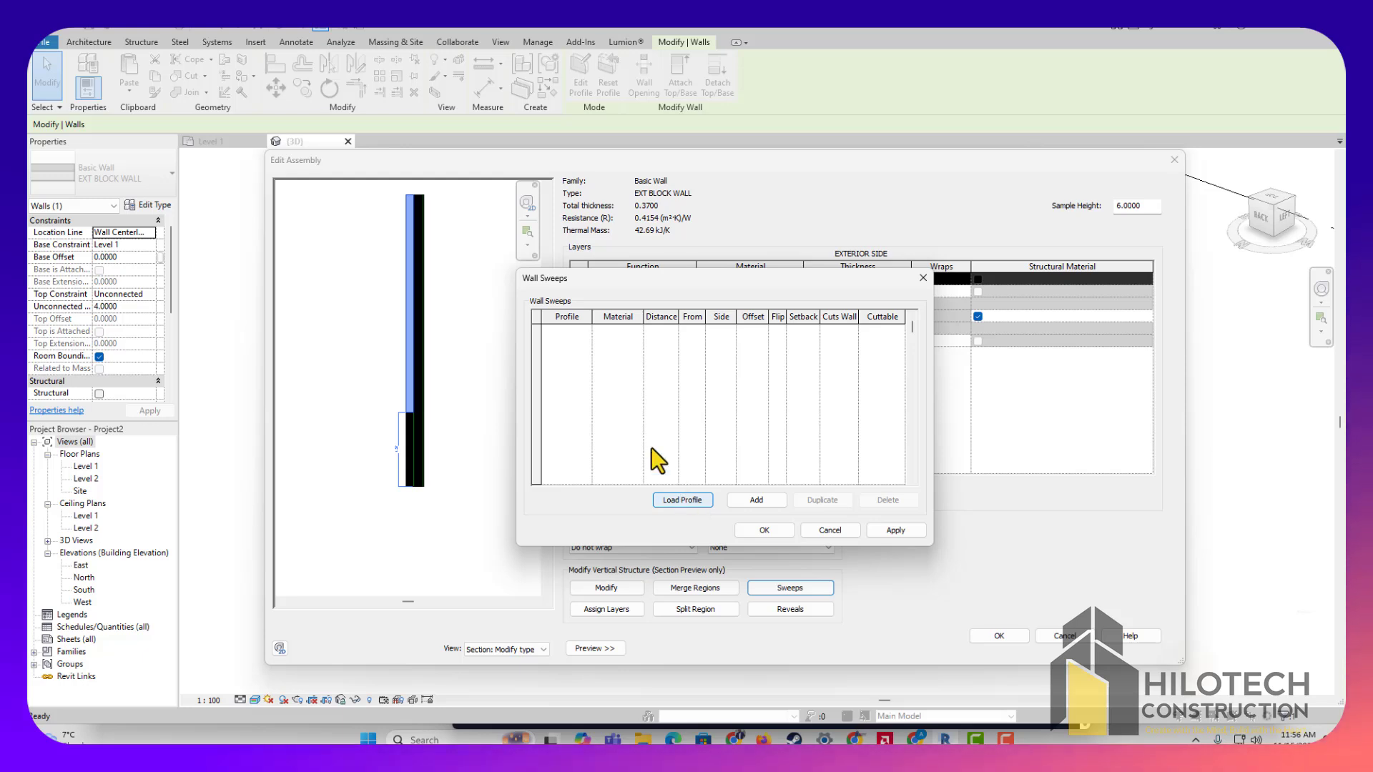
# Add a wall sweep that uses the Parapet Cap-Precast : 14" Wide profile
pyautogui.click(757, 500)
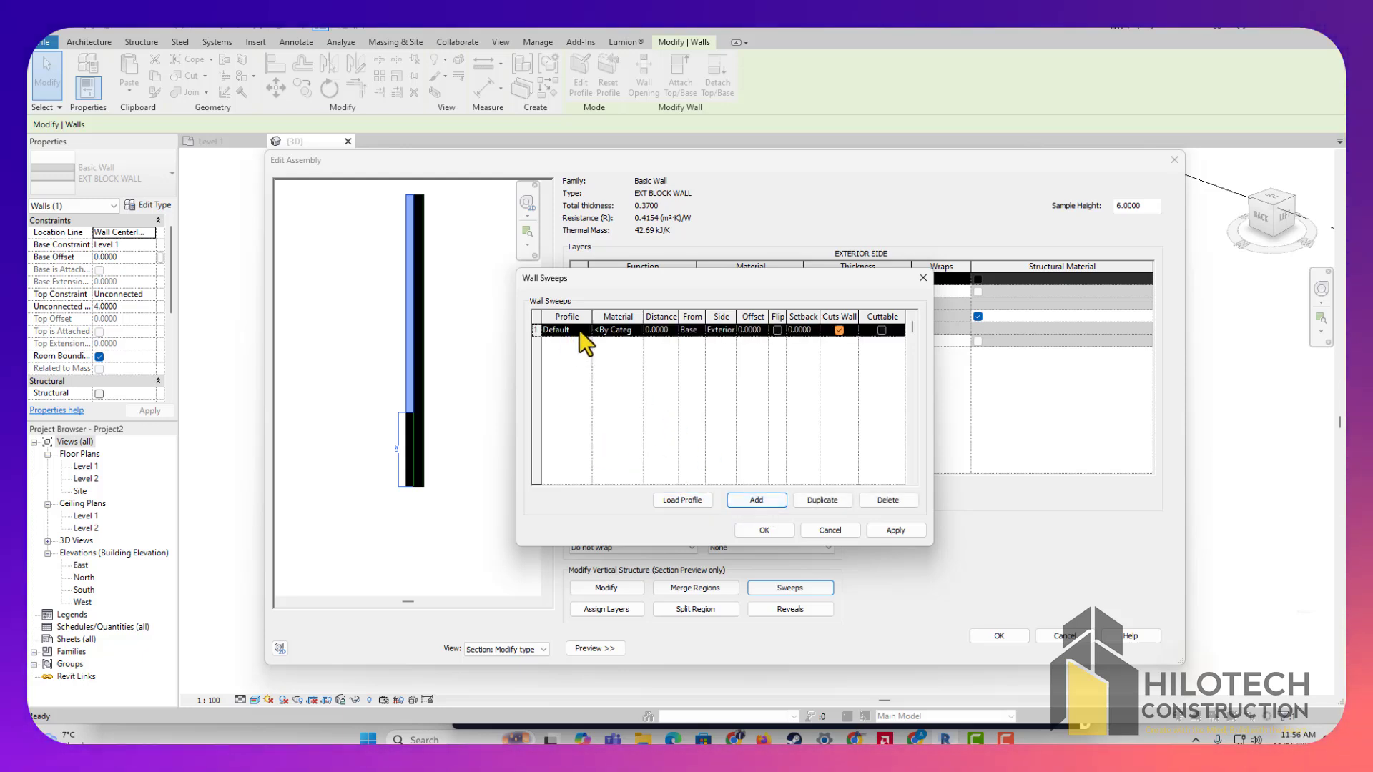
pyautogui.click(580, 330)
pyautogui.click(586, 330)
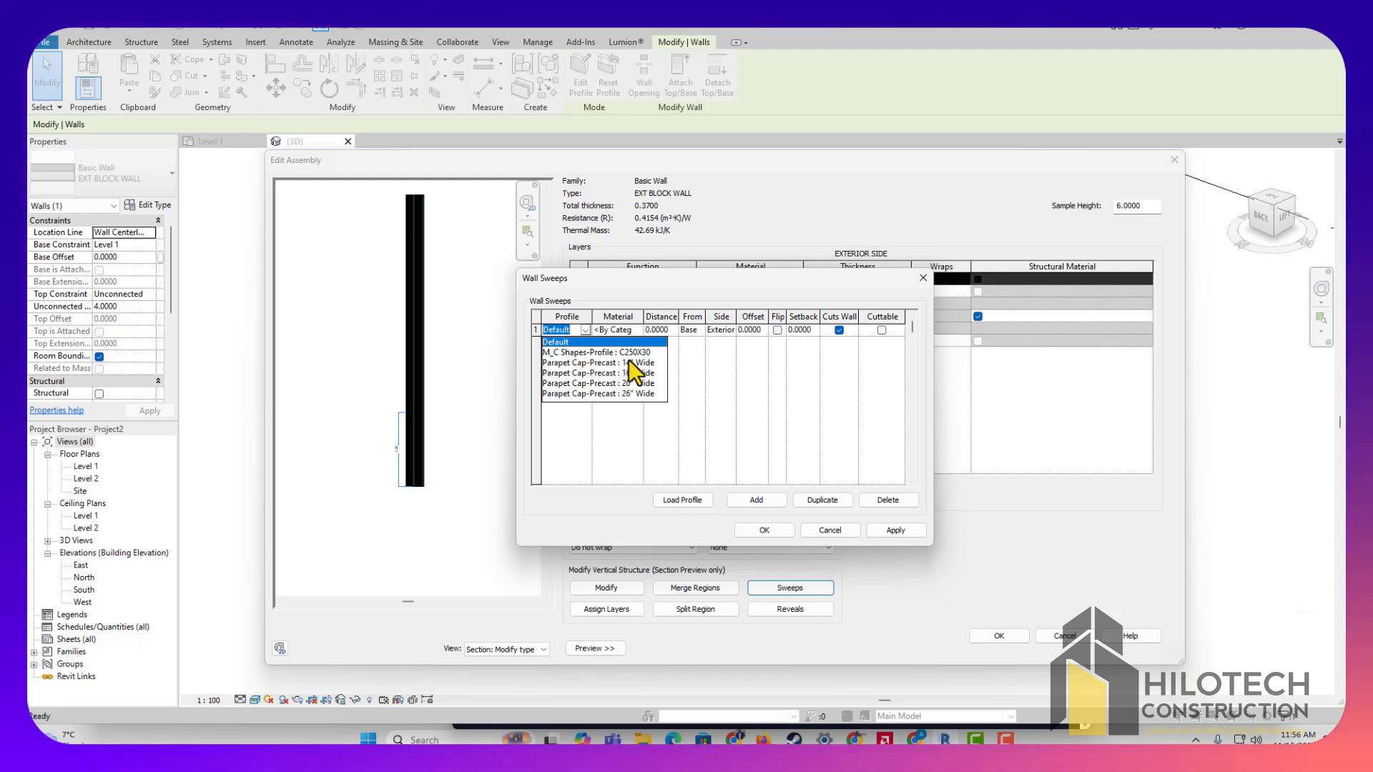
pyautogui.click(561, 362)
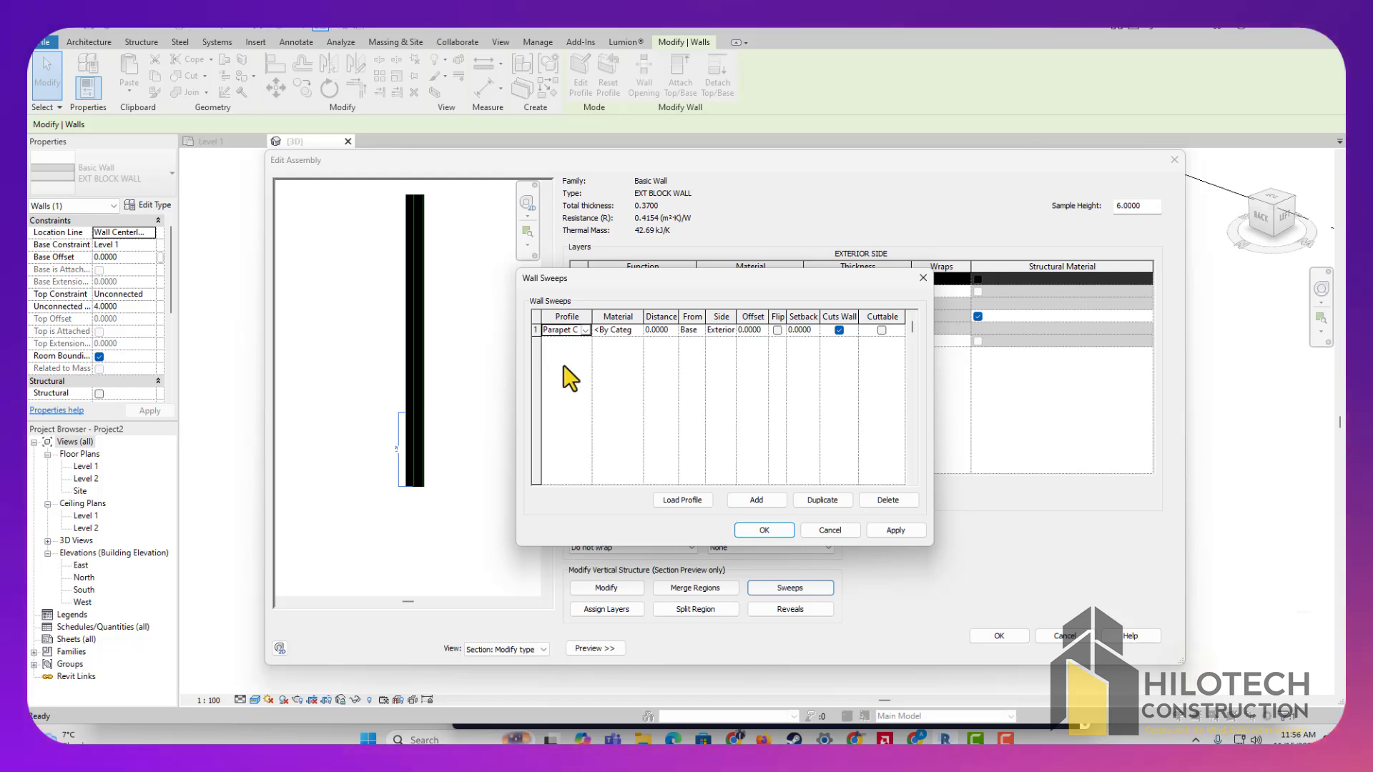
# Search the materials for "CONCRE" and assign Render, Tan, Textured to the parapet cap sweep
pyautogui.click(636, 330)
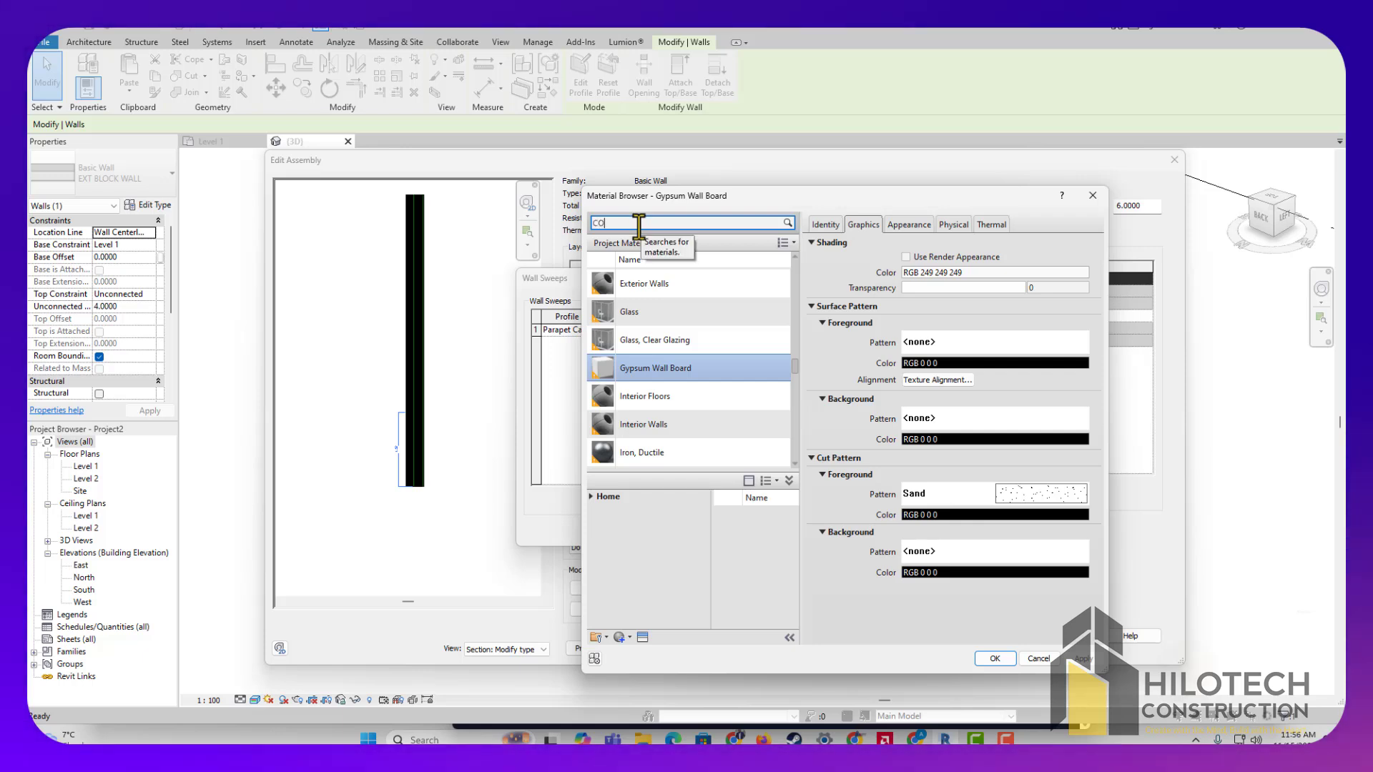
pyautogui.write('CONCRE')
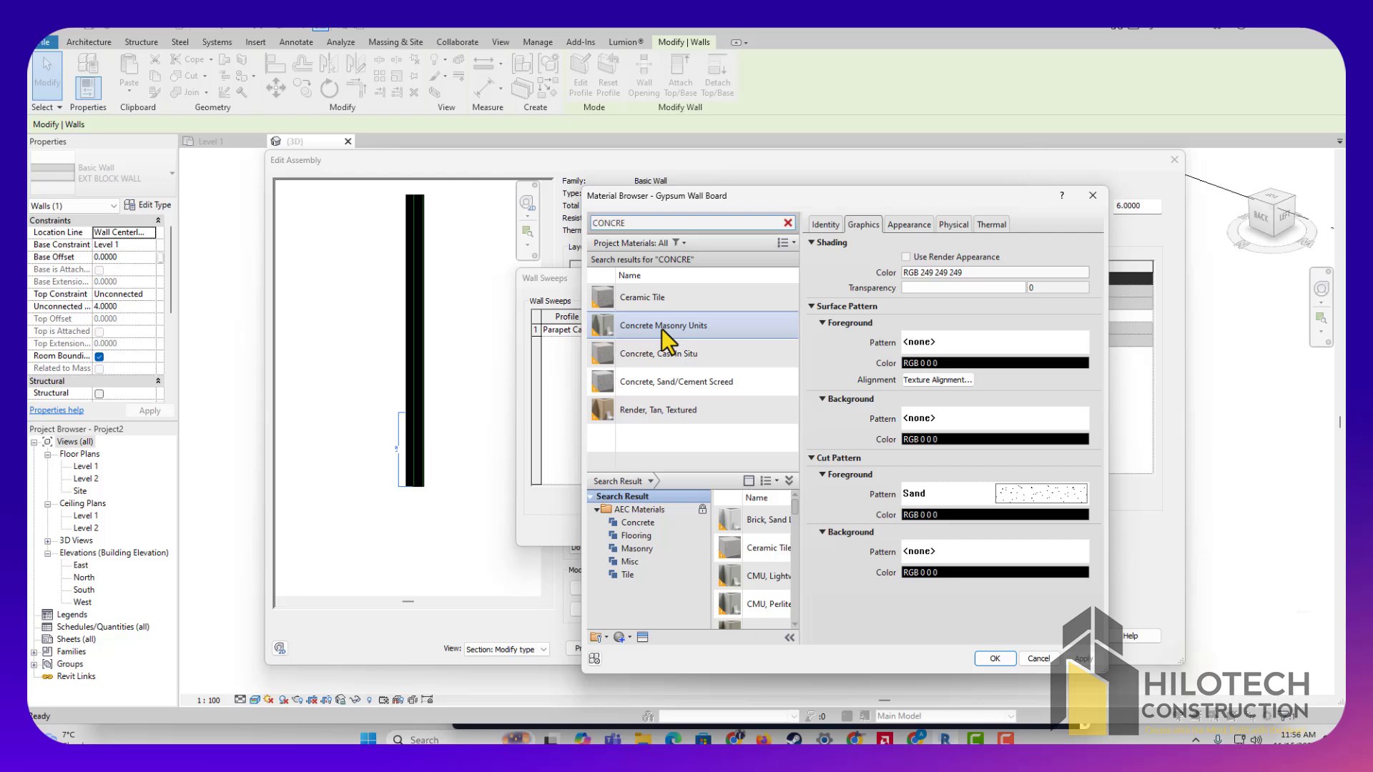
pyautogui.click(669, 413)
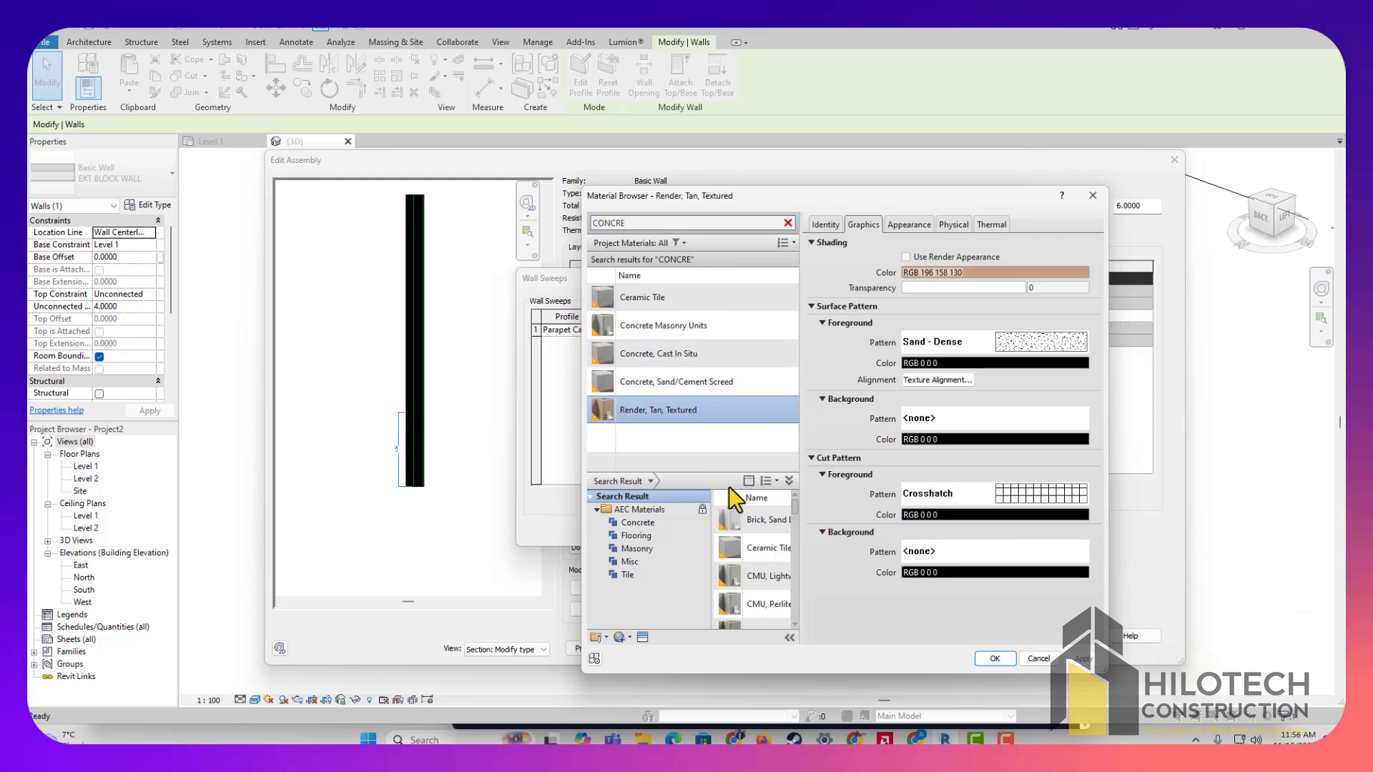
pyautogui.click(1004, 658)
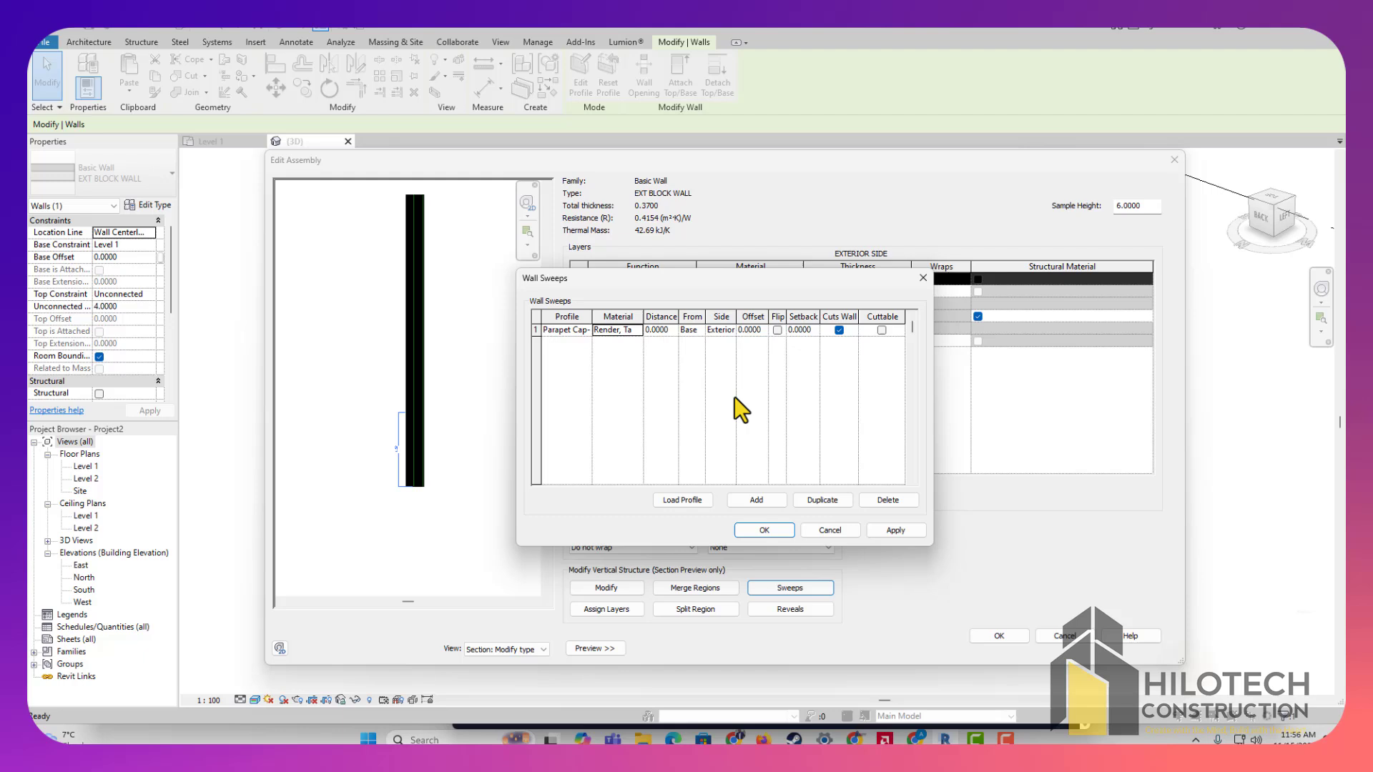
# Measure the parapet cap sweep's position from the wall's Top and apply the change to the section preview
pyautogui.click(671, 330)
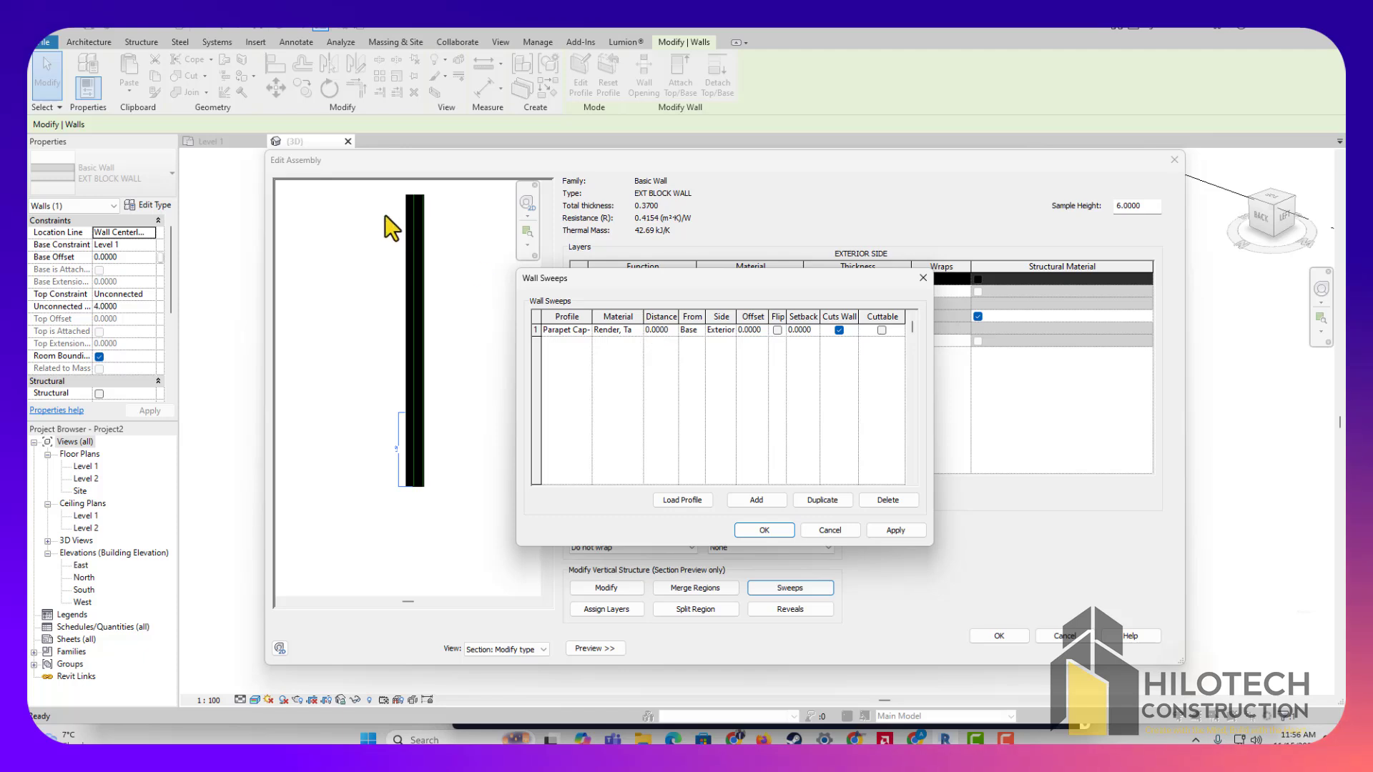
pyautogui.click(691, 352)
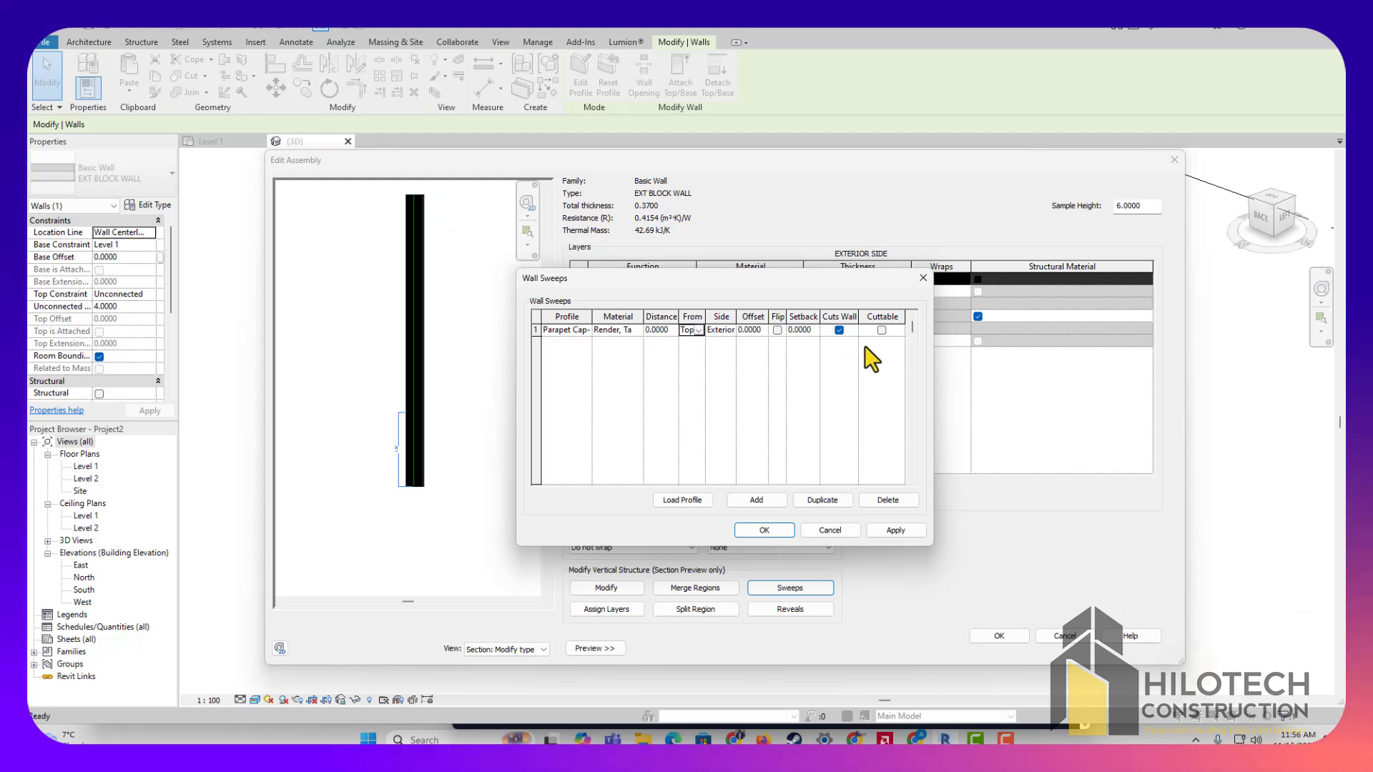
pyautogui.click(890, 530)
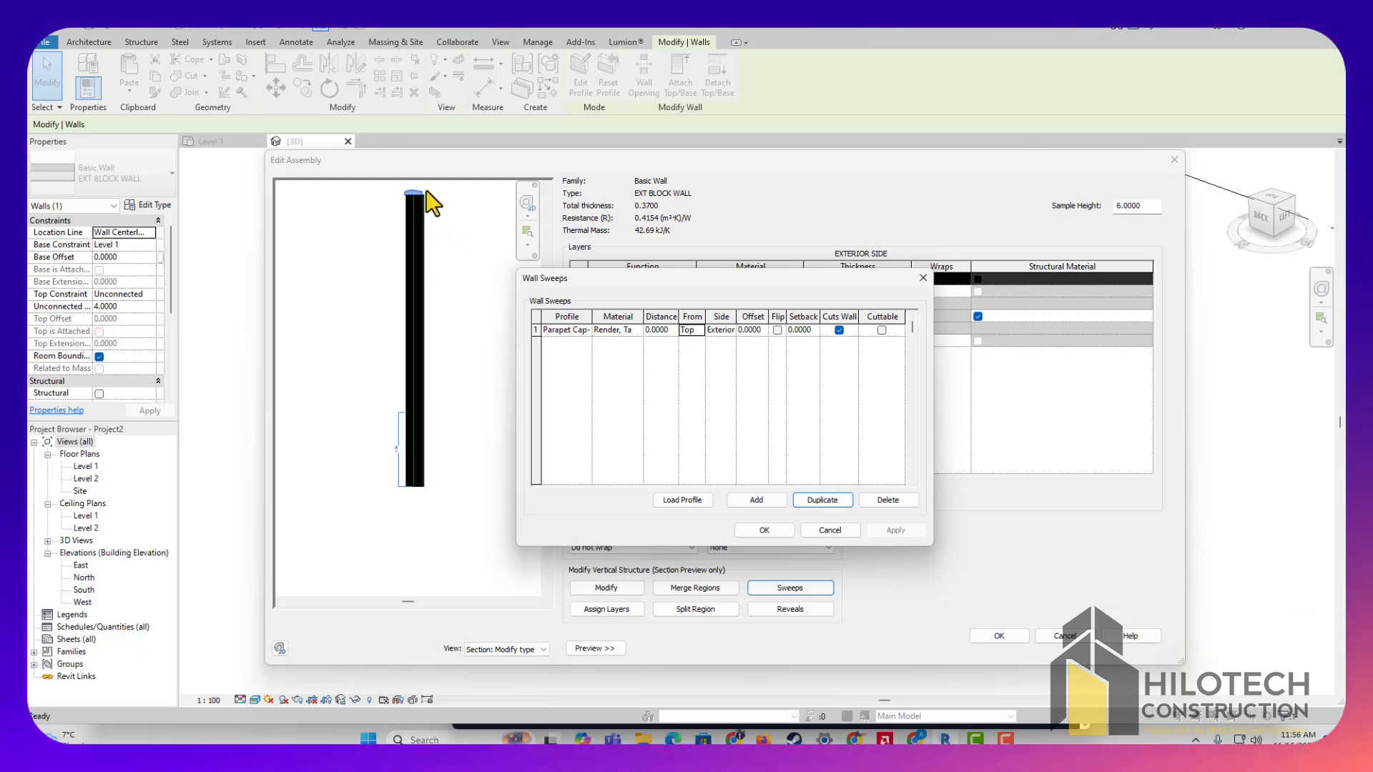
# Switch the sweep's profile to Parapet Cap-Precast : 16" Wide and accept the wall sweeps
pyautogui.click(586, 330)
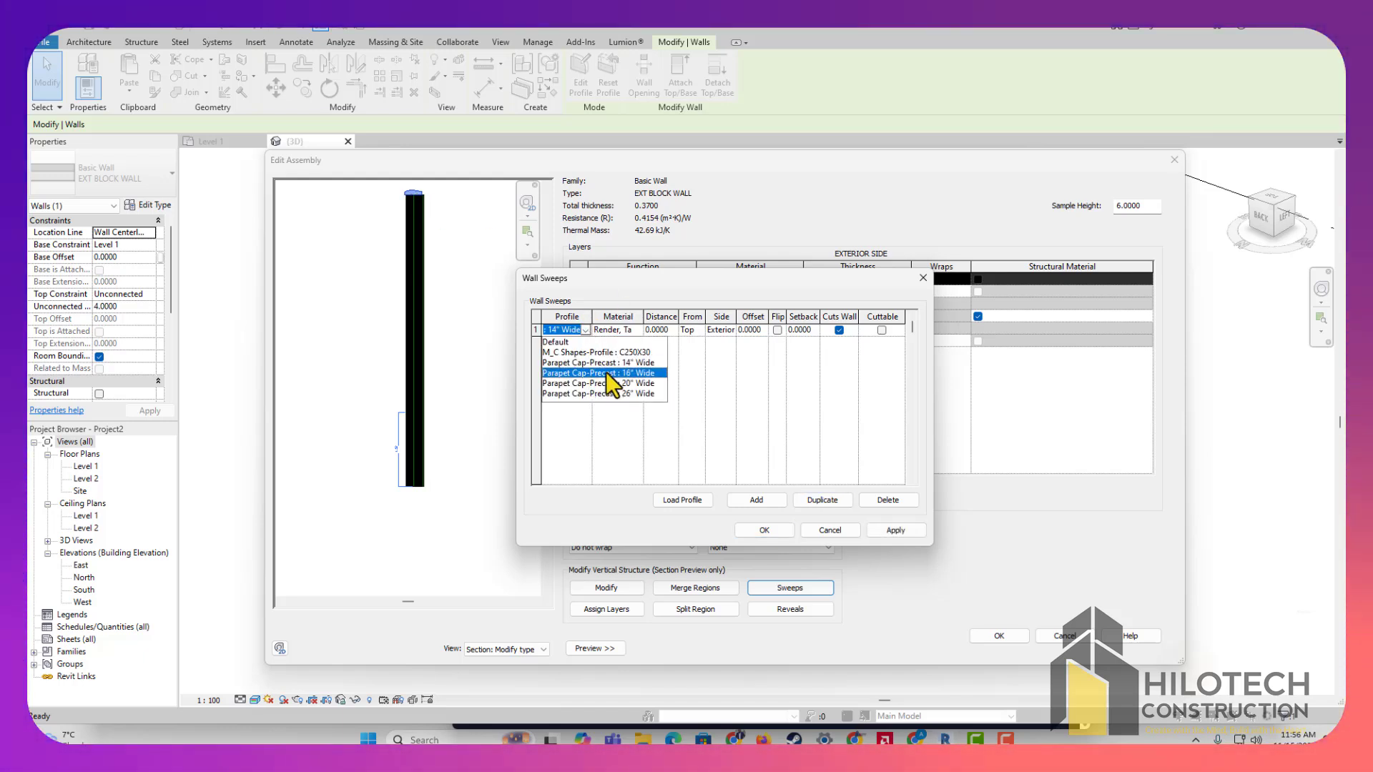
pyautogui.click(607, 373)
pyautogui.click(894, 531)
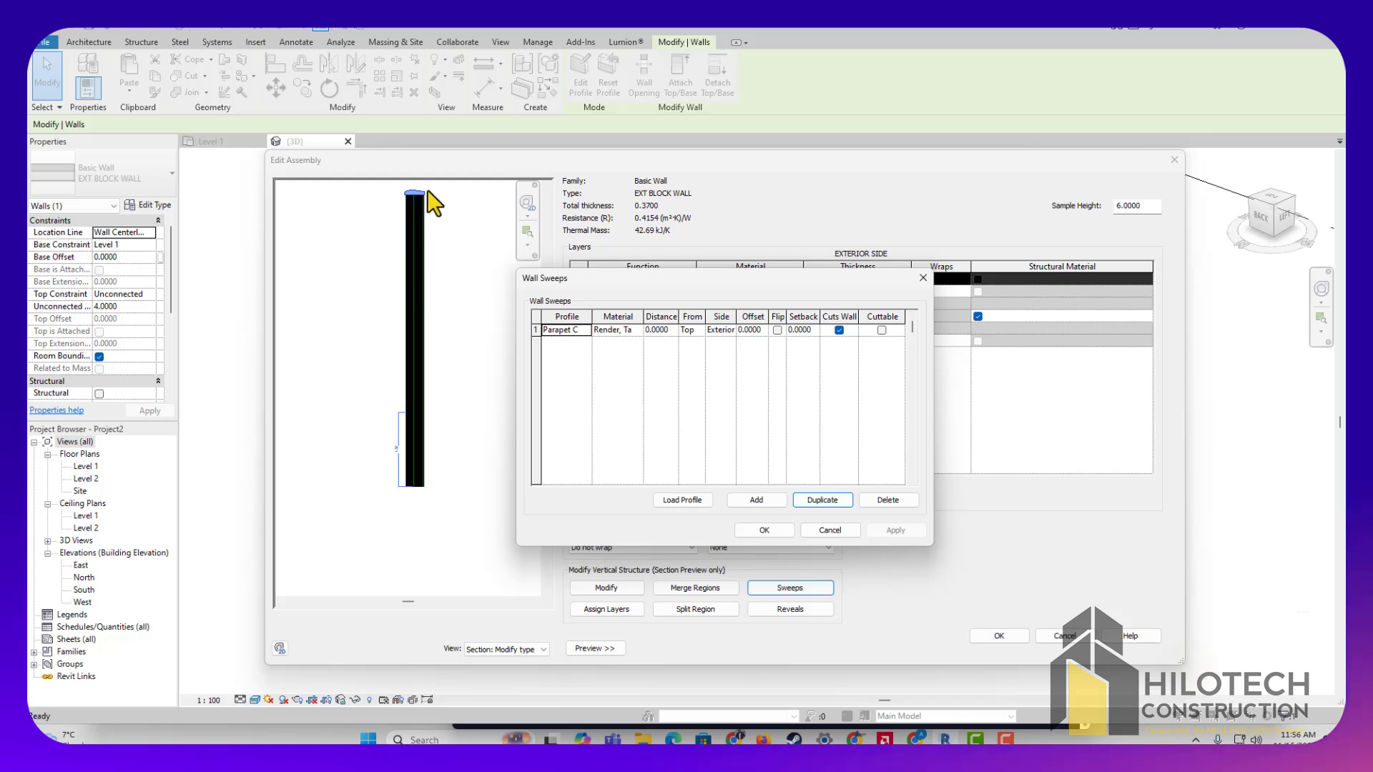
pyautogui.click(764, 531)
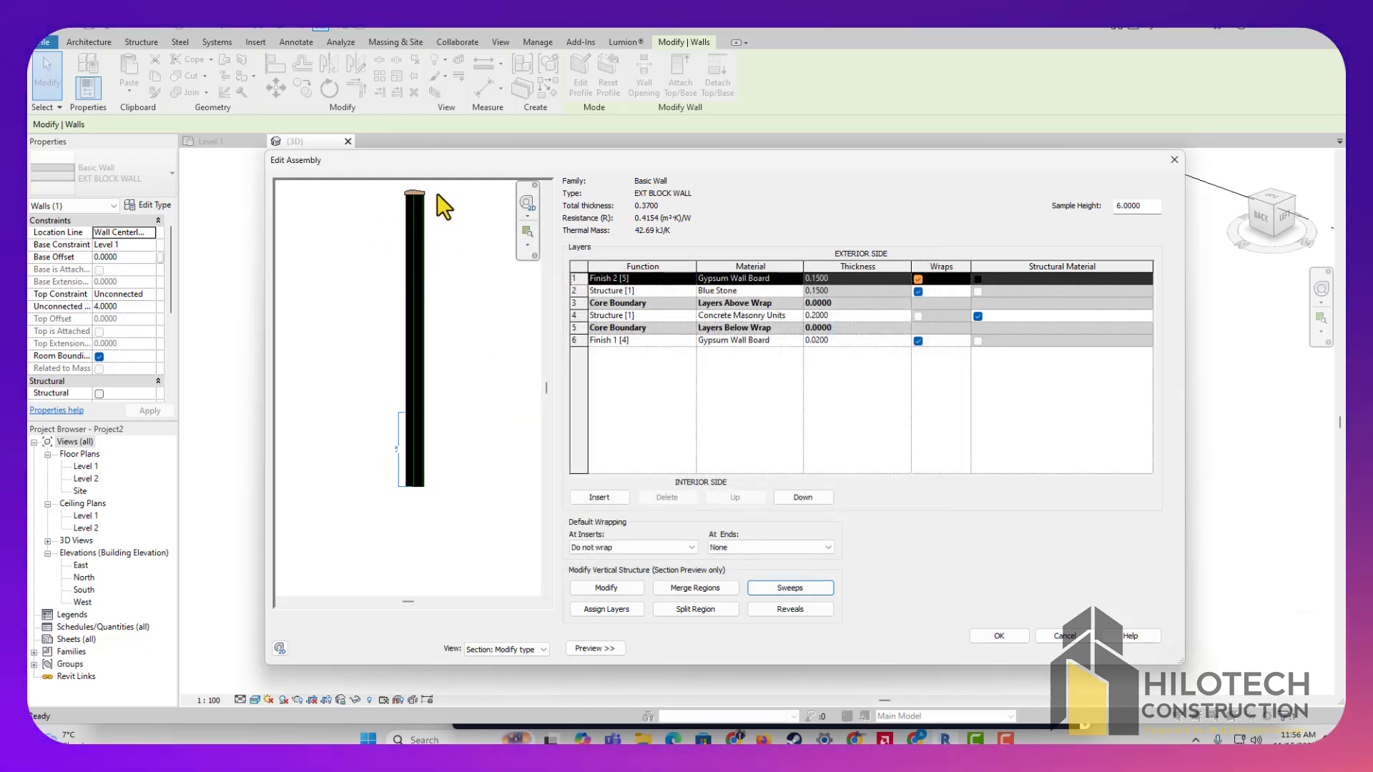
# Accept the wall assembly and type properties, and inspect the coping along the wall's upper edge in 3D
pyautogui.click(1001, 636)
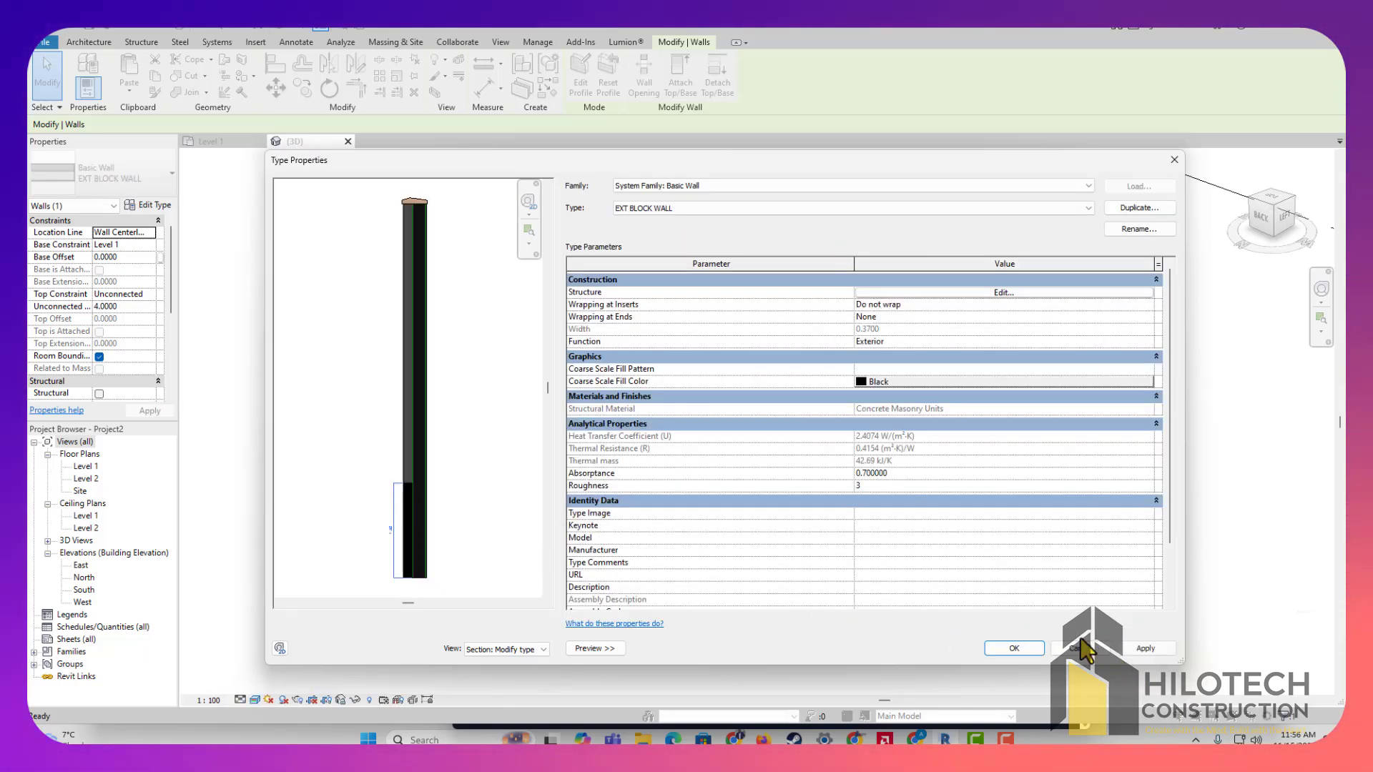
pyautogui.click(1015, 648)
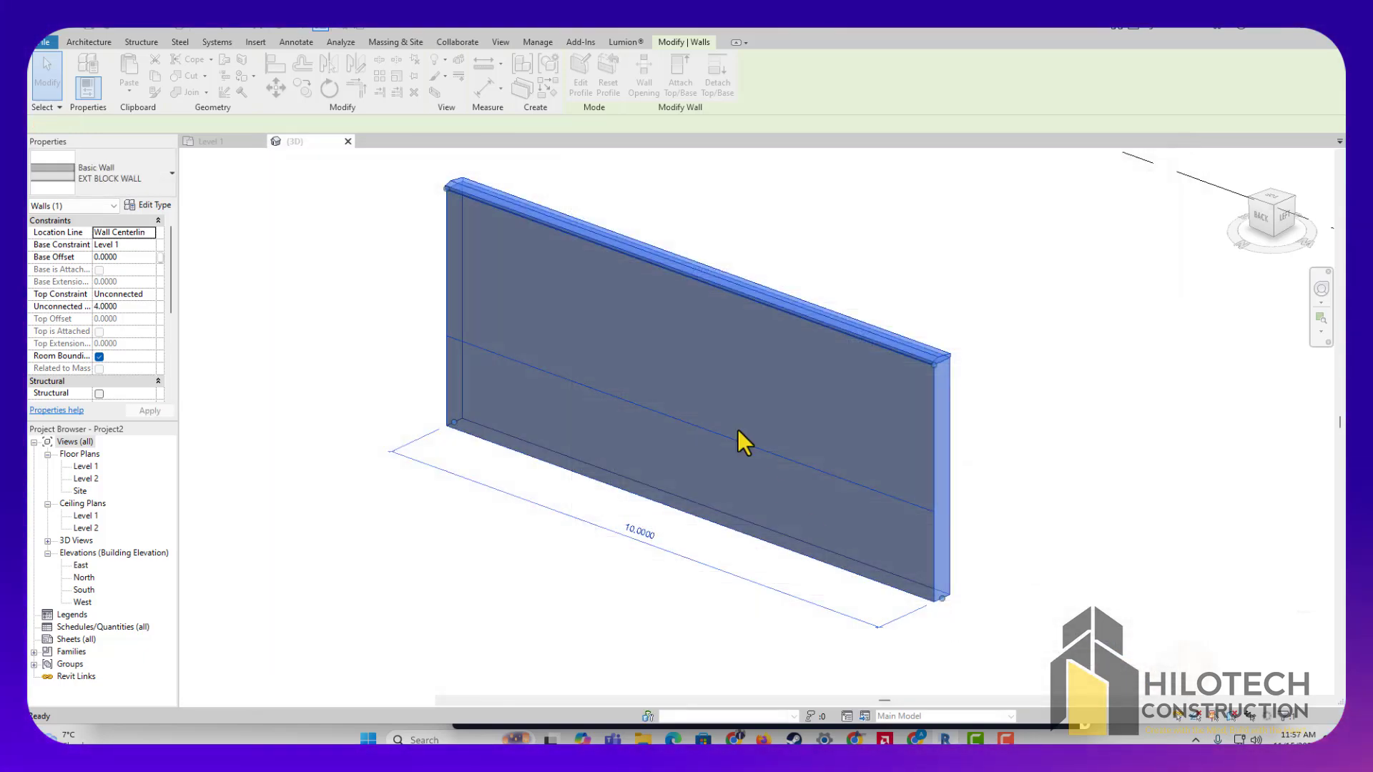
pyautogui.click(1014, 374)
pyautogui.scroll(2, 963, 383)
pyautogui.scroll(2, 964, 384)
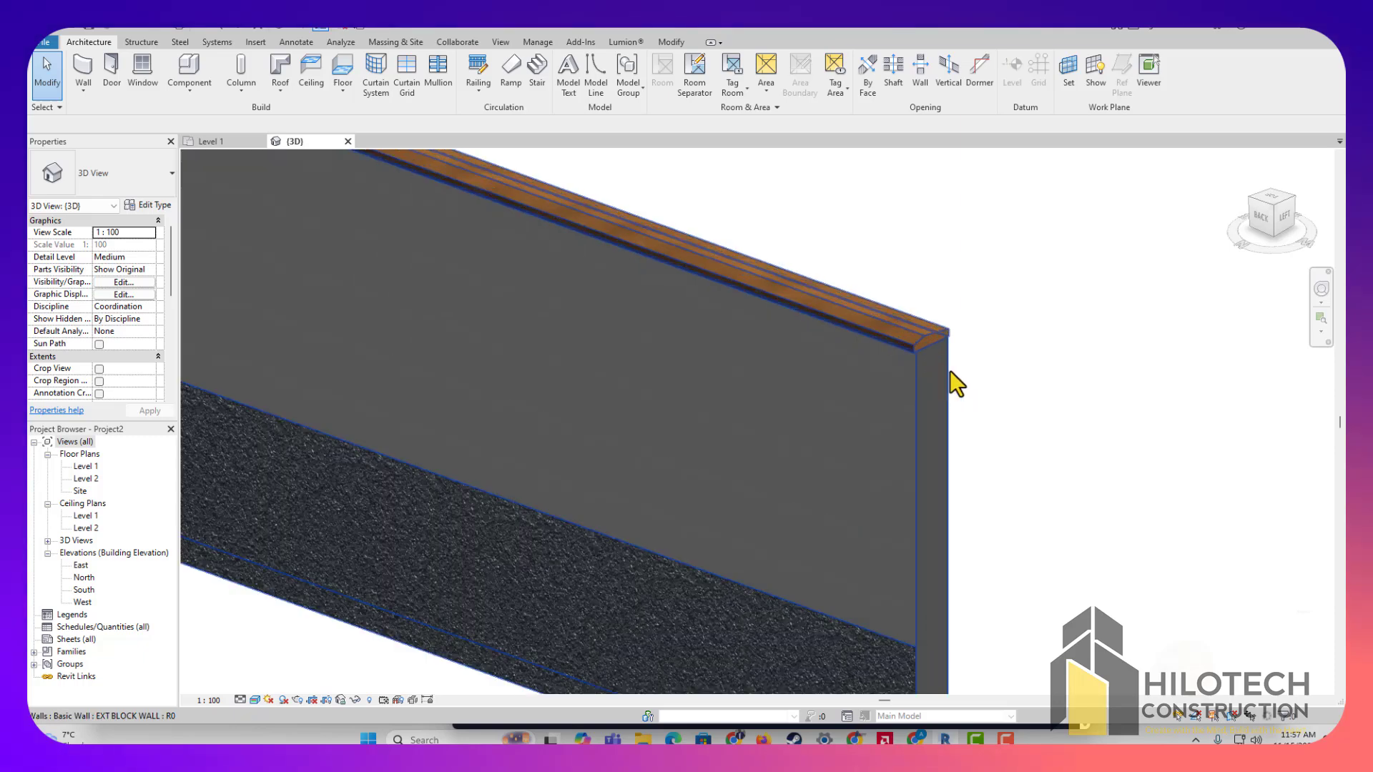
pyautogui.scroll(-5, 888, 438)
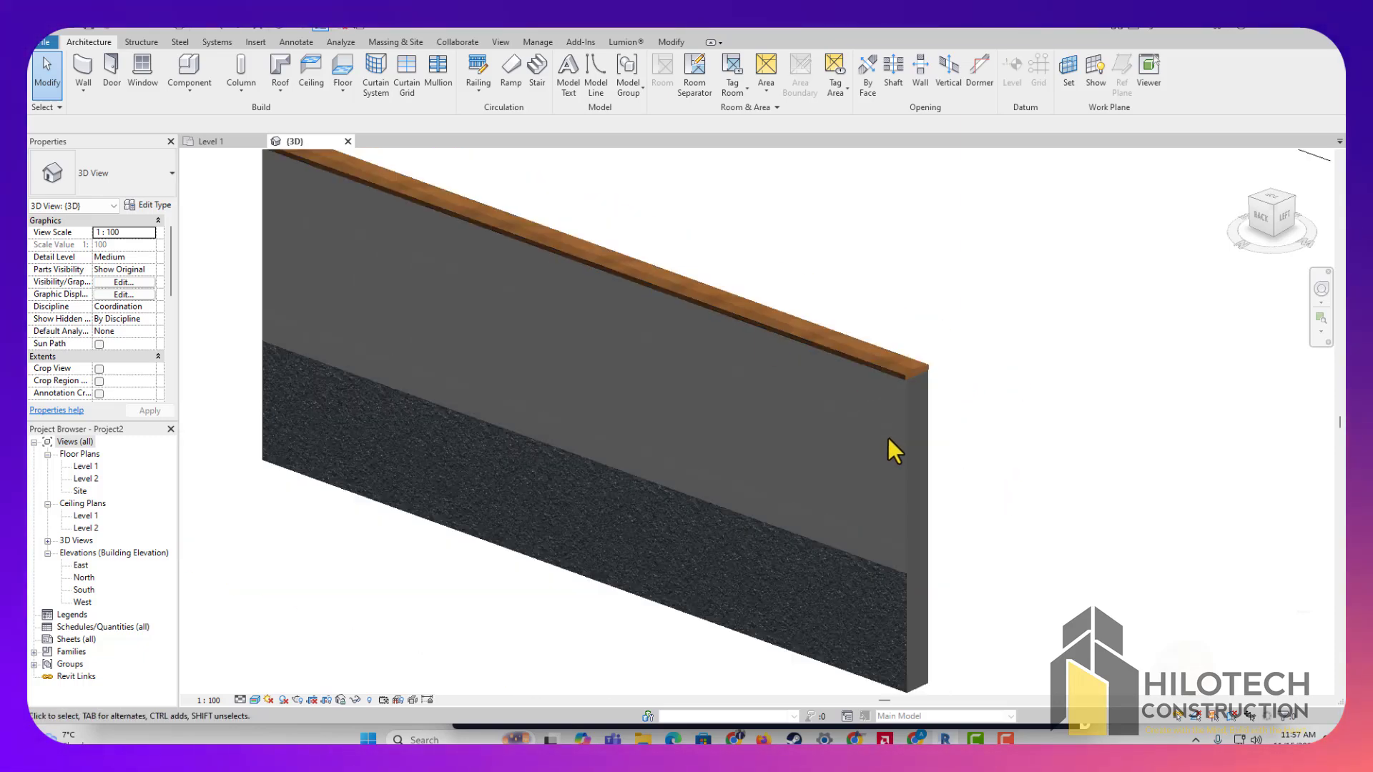
# Open the Level 1 floor plan, select the existing block wall to check it, and deselect it
pyautogui.doubleClick(86, 467)
pyautogui.scroll(-3, 883, 420)
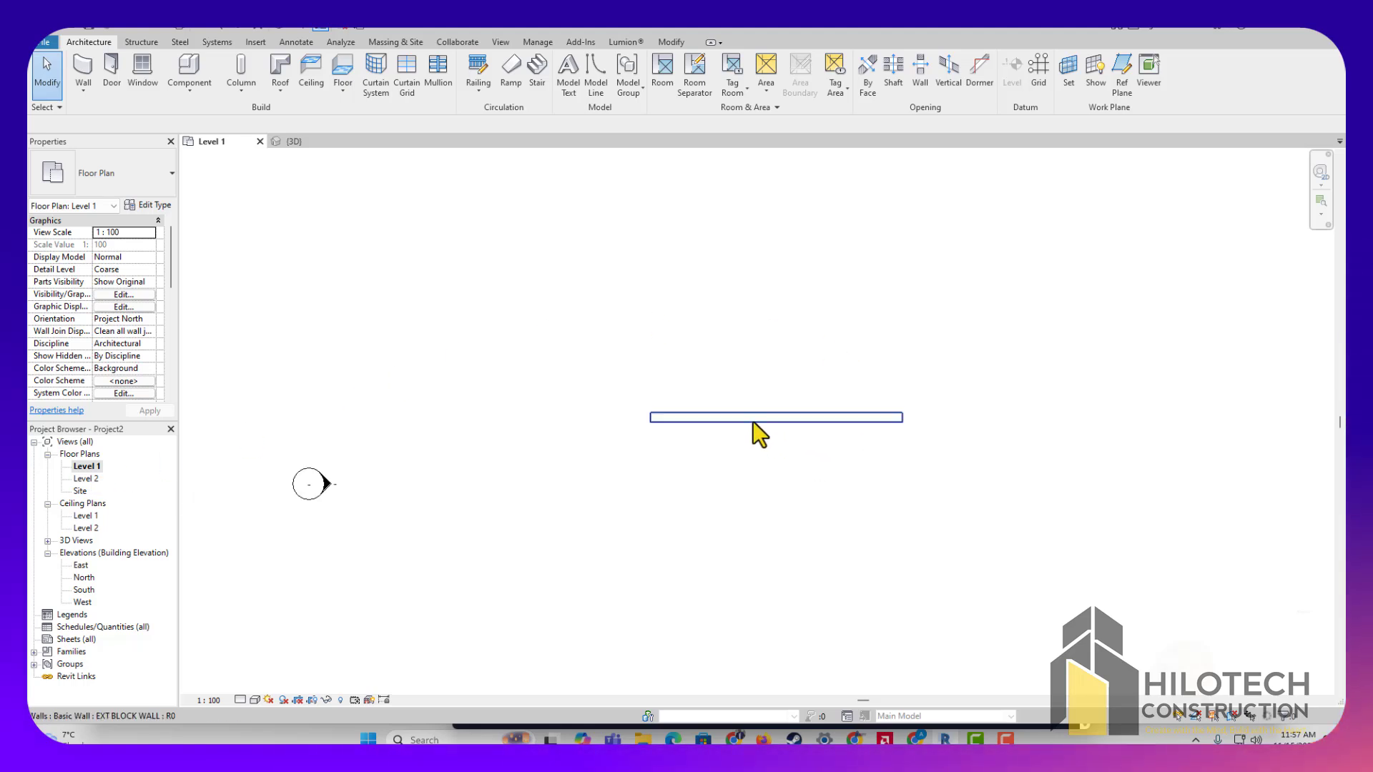
pyautogui.click(753, 423)
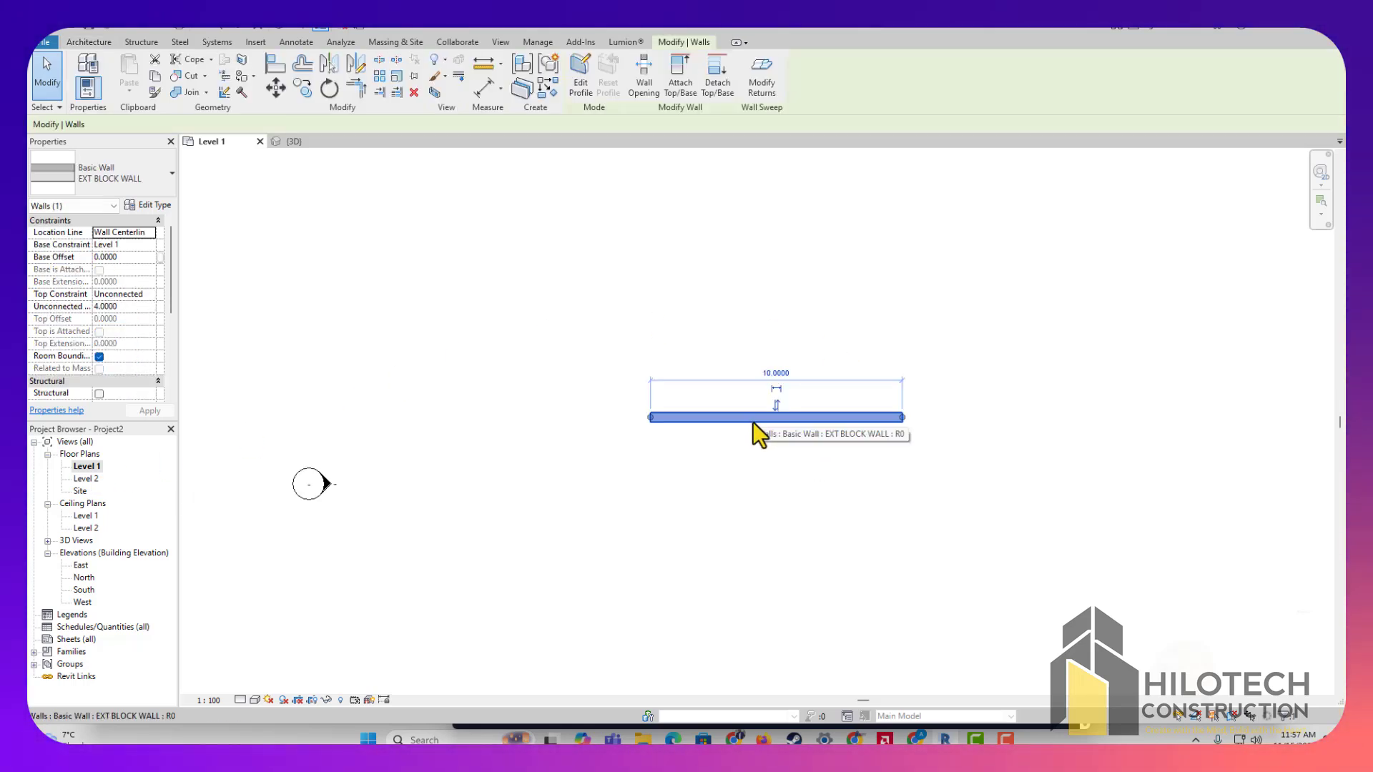
pyautogui.click(628, 527)
pyautogui.scroll(-3, 590, 444)
pyautogui.scroll(2, 723, 441)
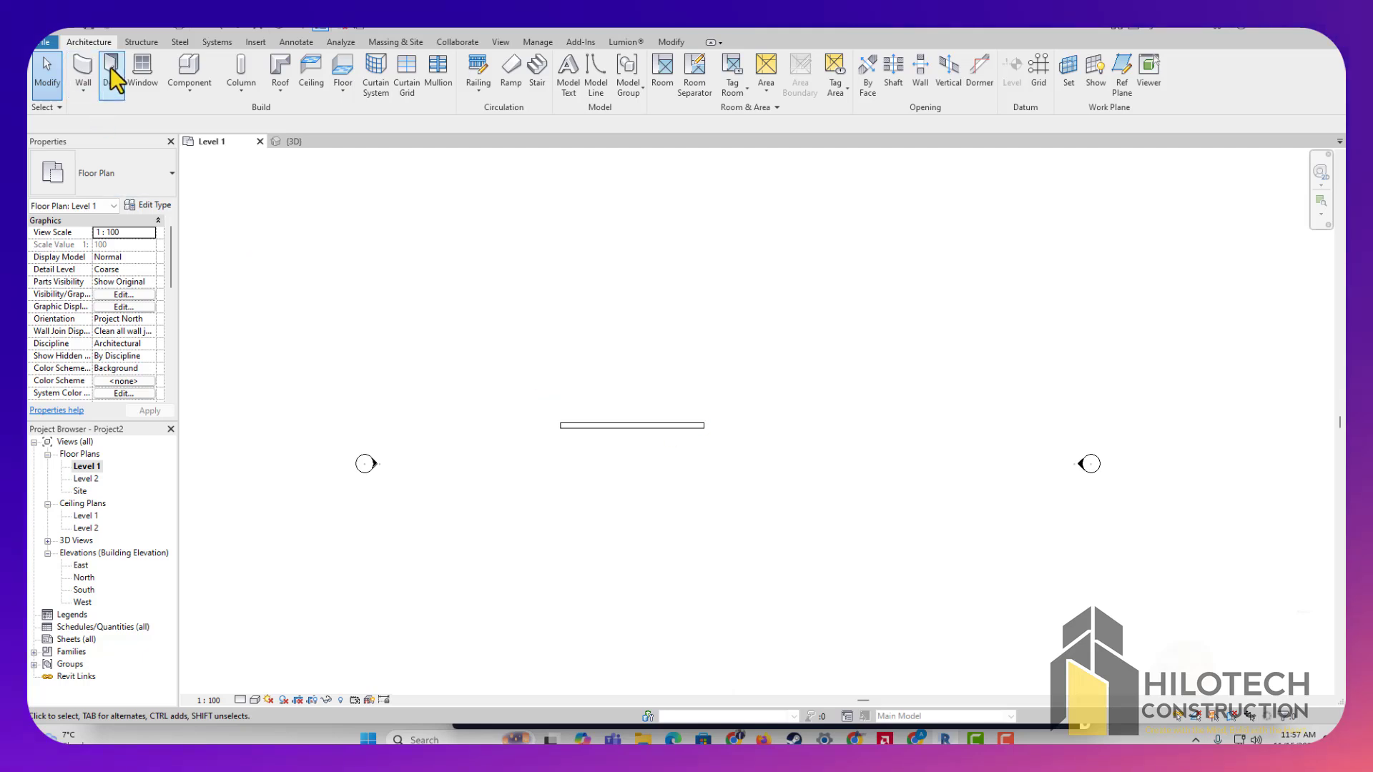
# Draw a closed rectangle of Generic - 200mm walls, 4 m high, above the existing wall in plan
pyautogui.press('w')
pyautogui.press('a')
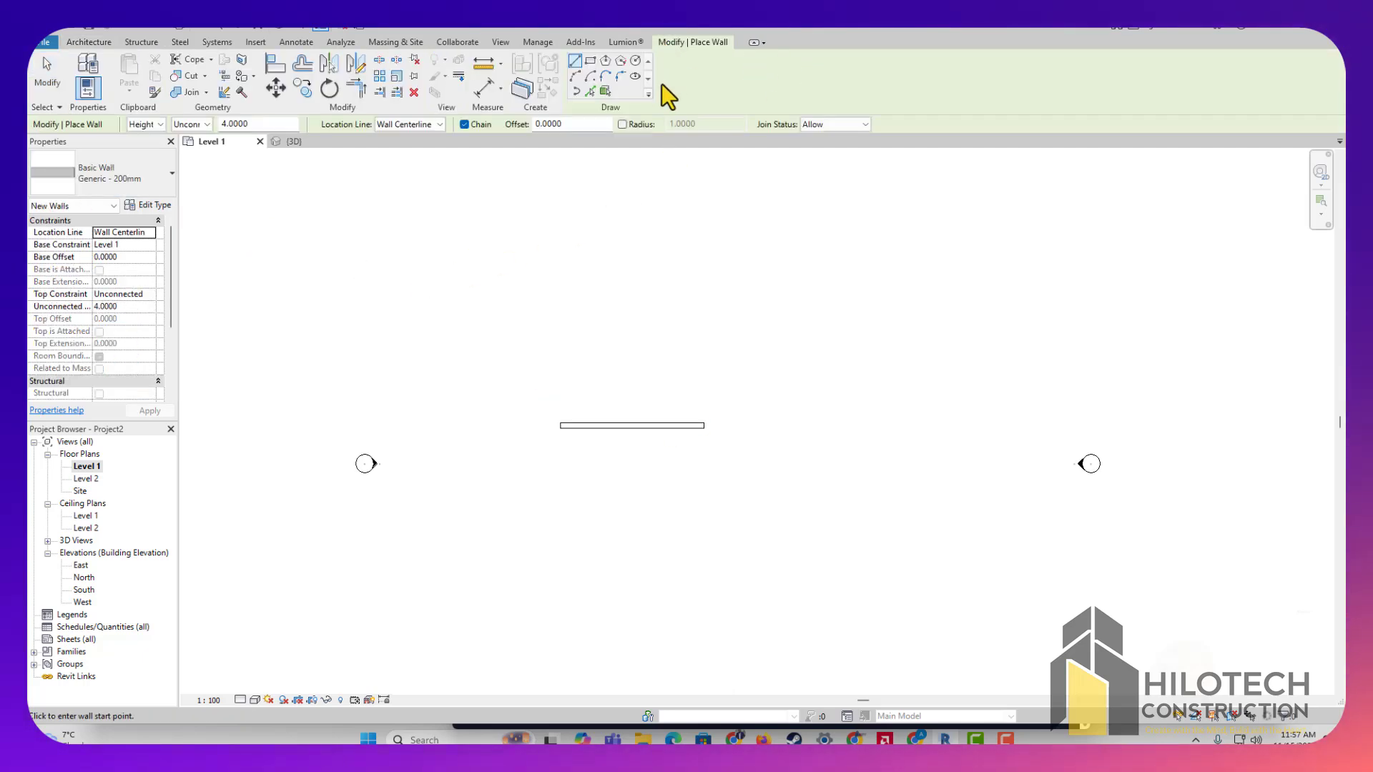
pyautogui.click(591, 61)
pyautogui.click(635, 238)
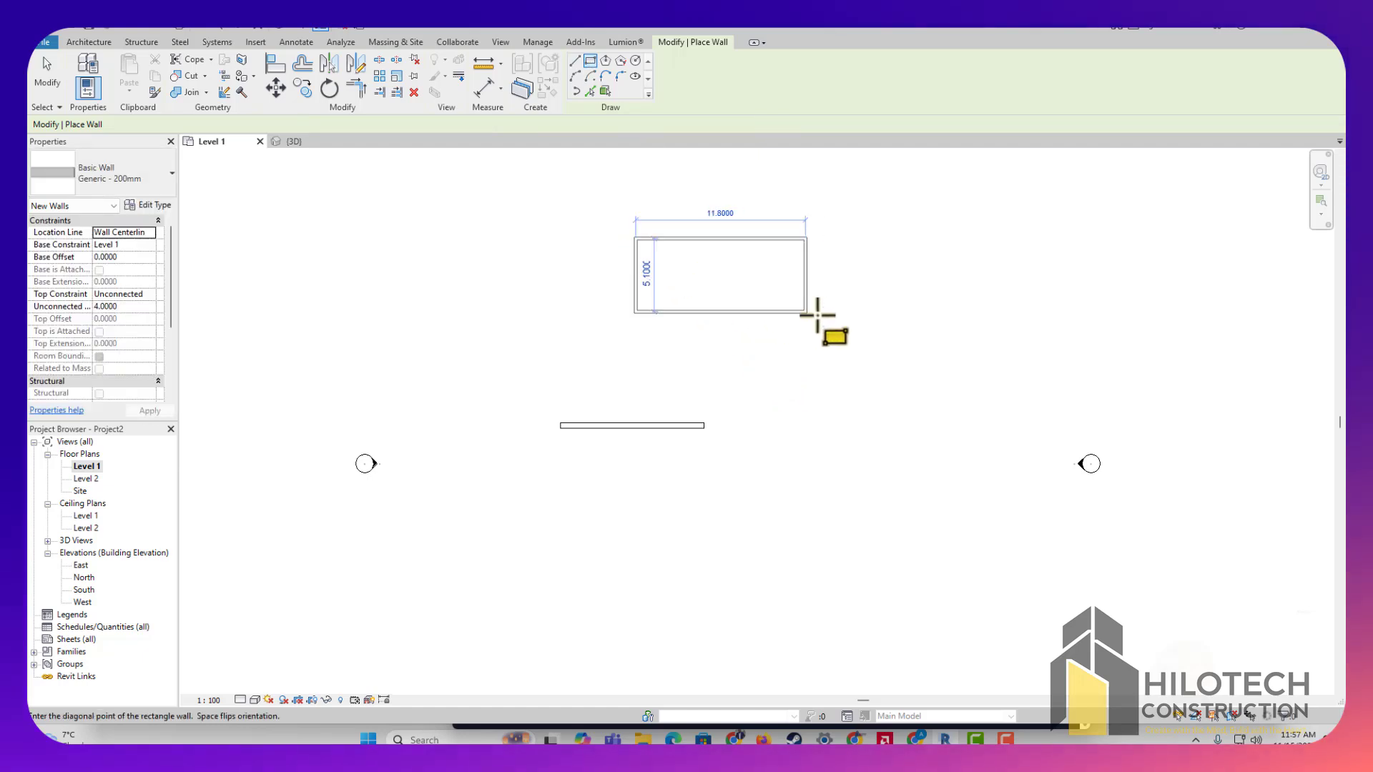
pyautogui.click(874, 356)
pyautogui.press('Escape')
pyautogui.press('Escape')
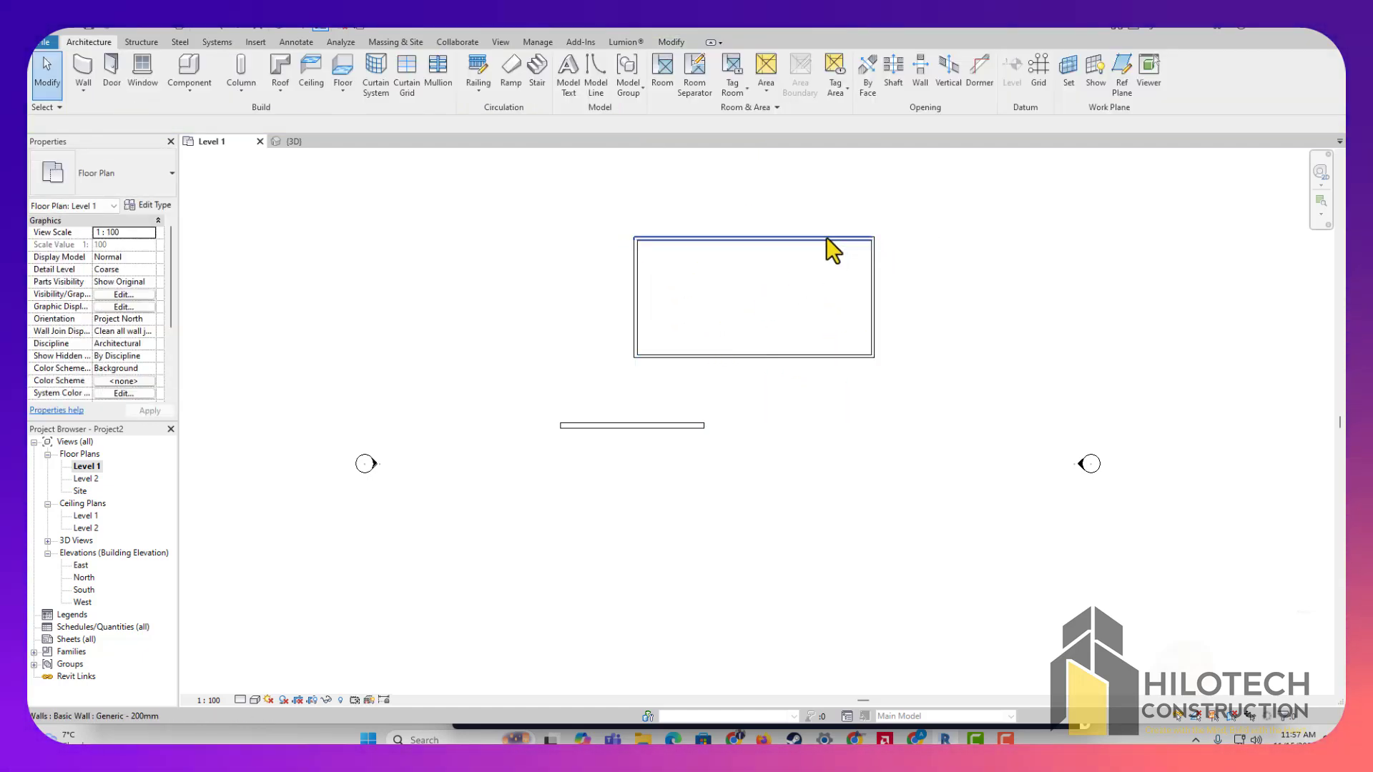
# Select the whole chain of four rectangle walls and change their type to EXT BLOCK WALL
pyautogui.press('Tab')
pyautogui.click(818, 241)
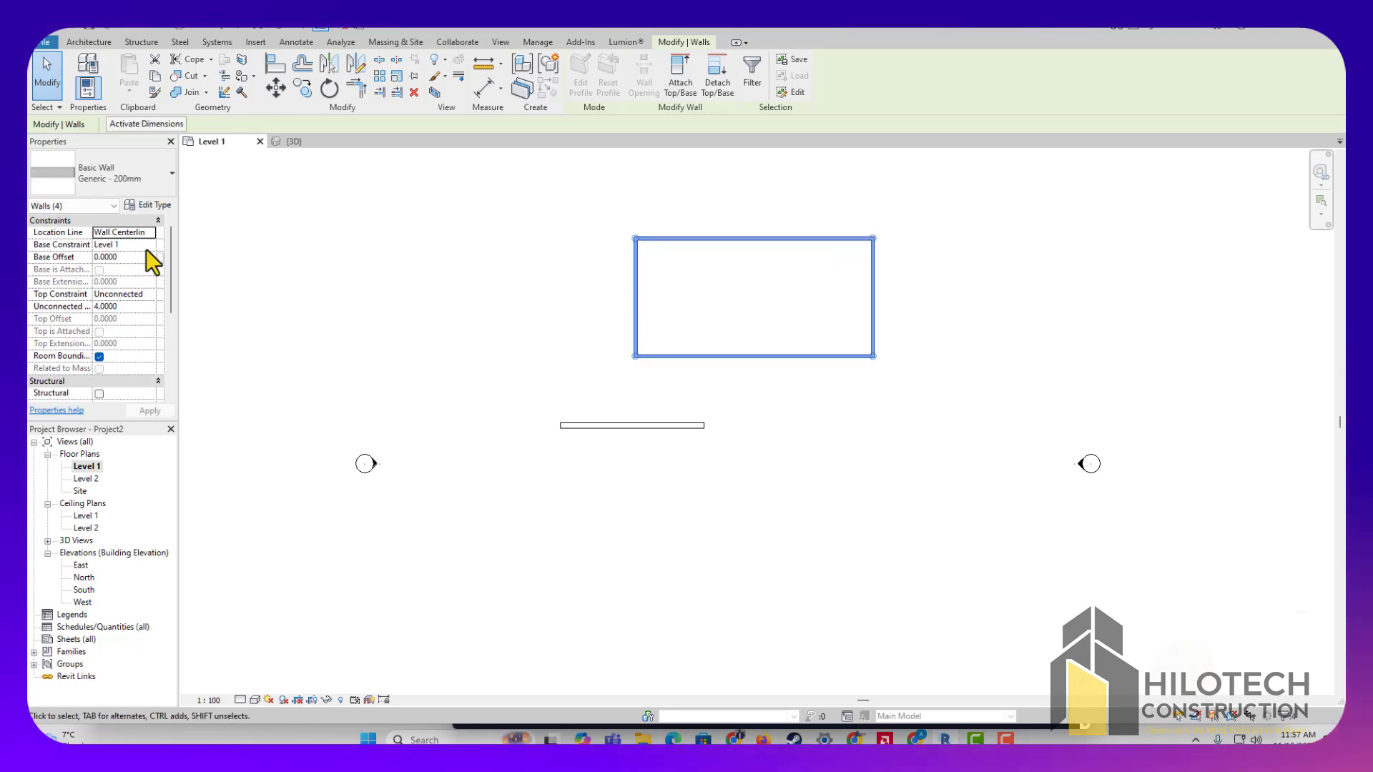
pyautogui.click(107, 169)
pyautogui.click(84, 555)
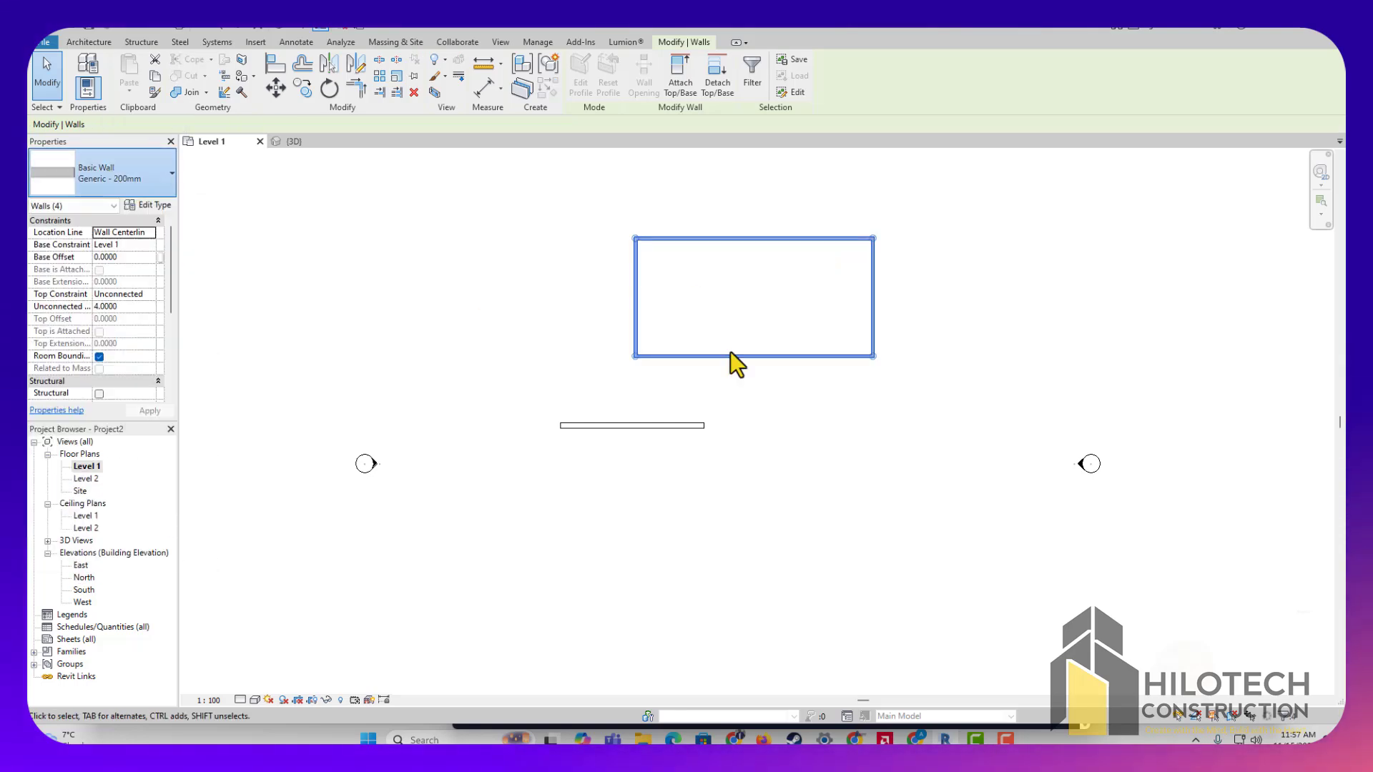
pyautogui.click(947, 304)
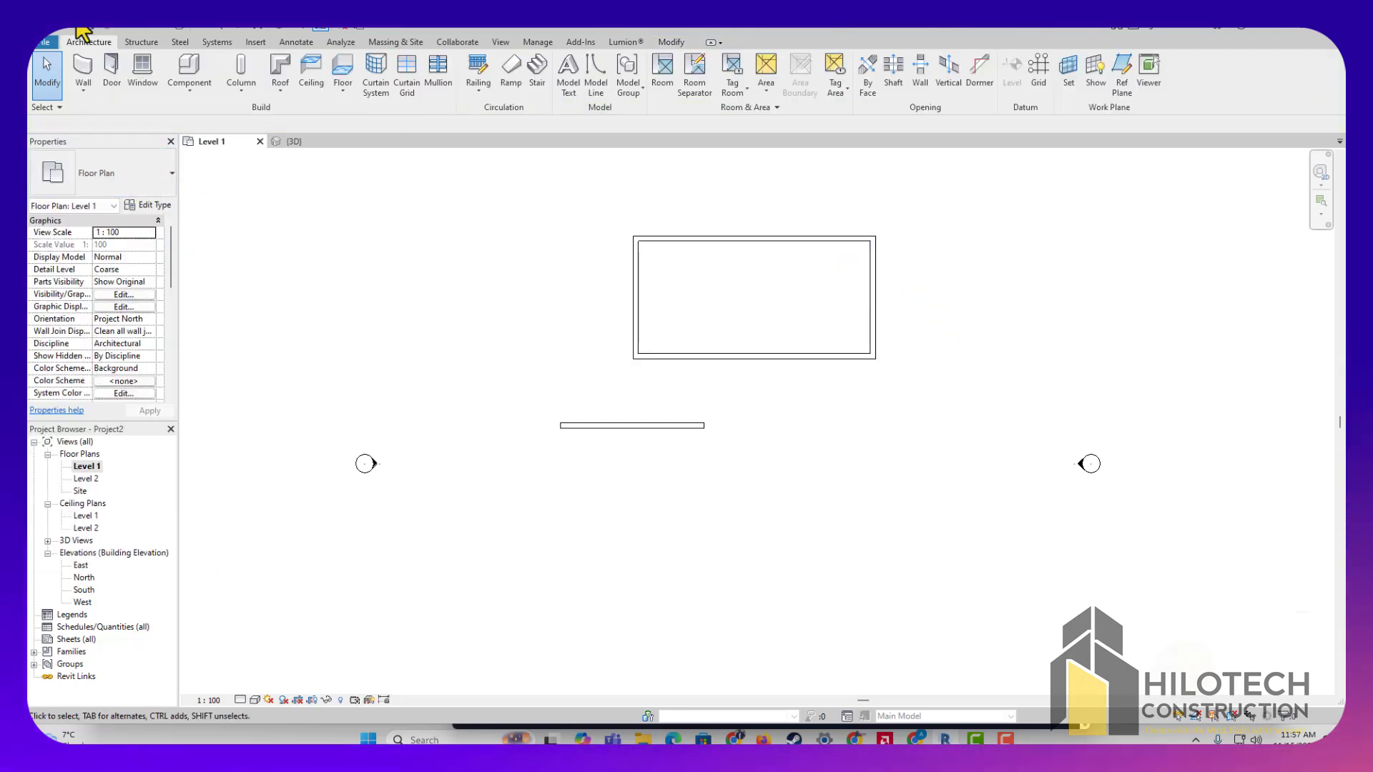
# Open the 3D view and examine the rectangular enclosure's stone lower part and the coping where its walls meet at the corner
pyautogui.click(273, 26)
pyautogui.scroll(-2, 959, 409)
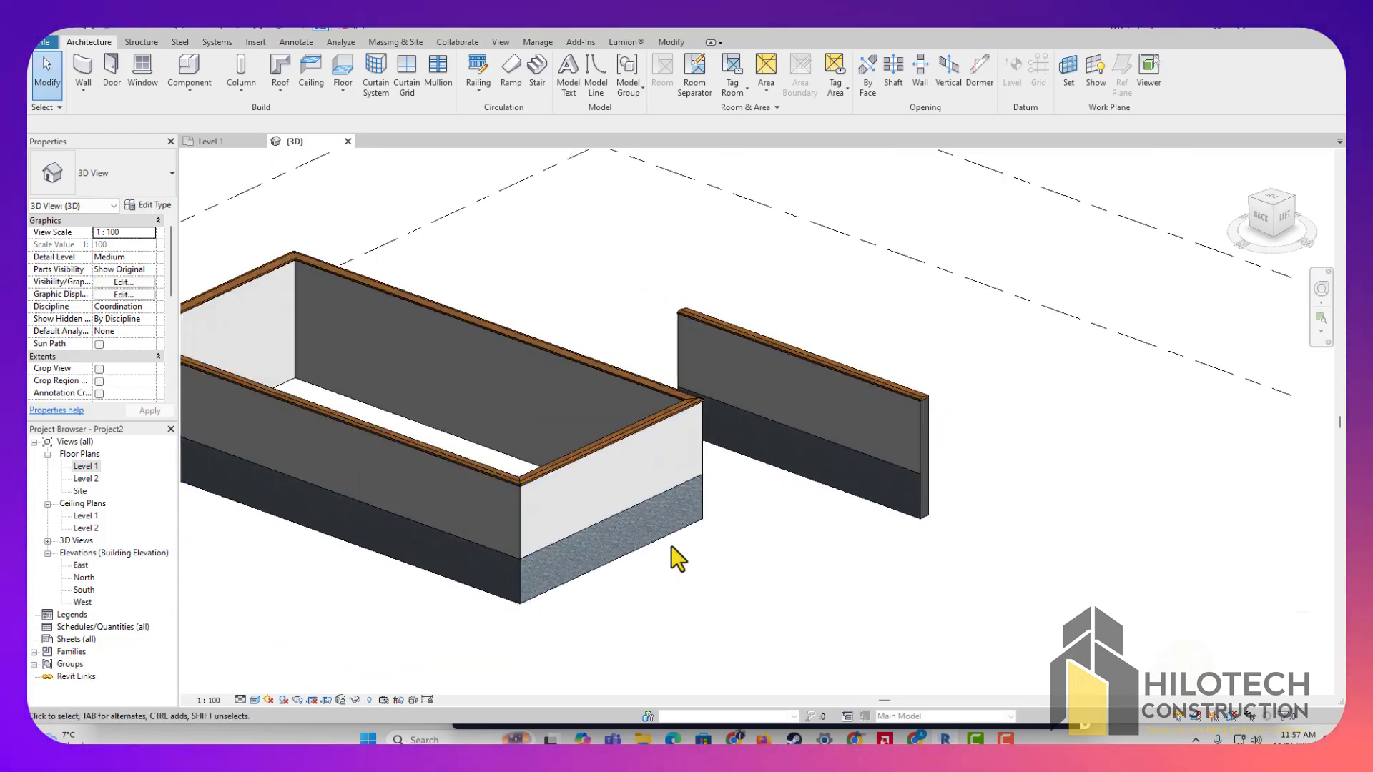
pyautogui.moveTo(671, 547); pyautogui.dragTo(954, 533, button='middle')
pyautogui.scroll(2, 899, 514)
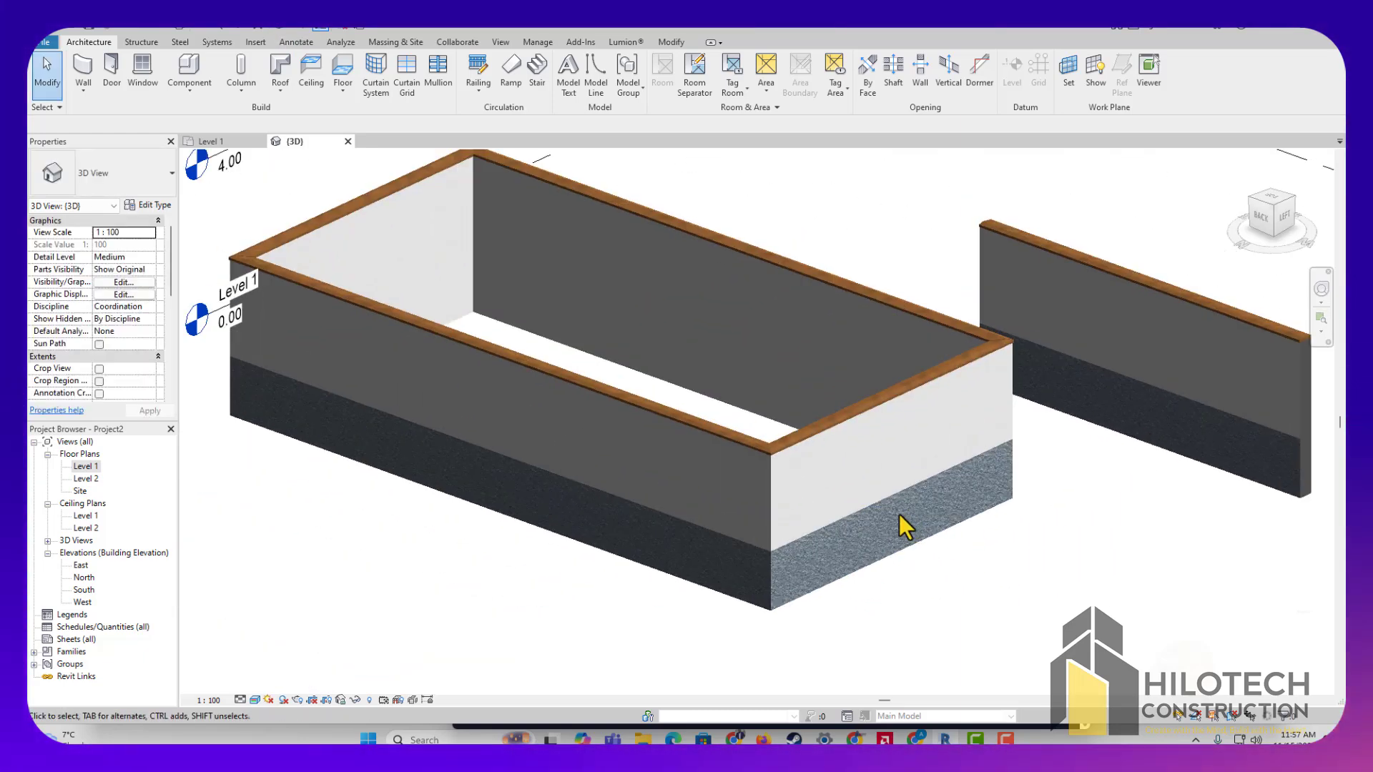
pyautogui.scroll(2, 899, 513)
pyautogui.moveTo(790, 513); pyautogui.dragTo(646, 481, button='middle')
pyautogui.scroll(2, 531, 621)
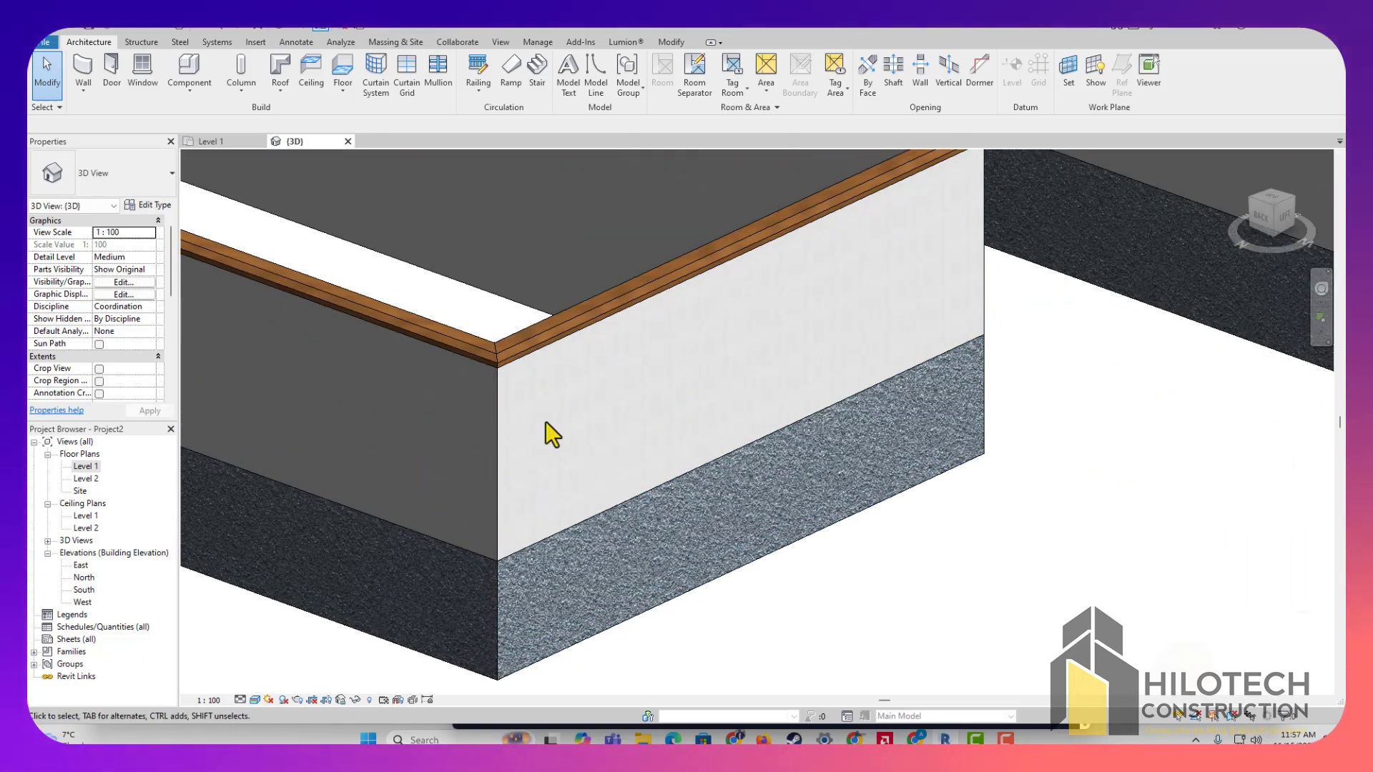
pyautogui.scroll(2, 570, 658)
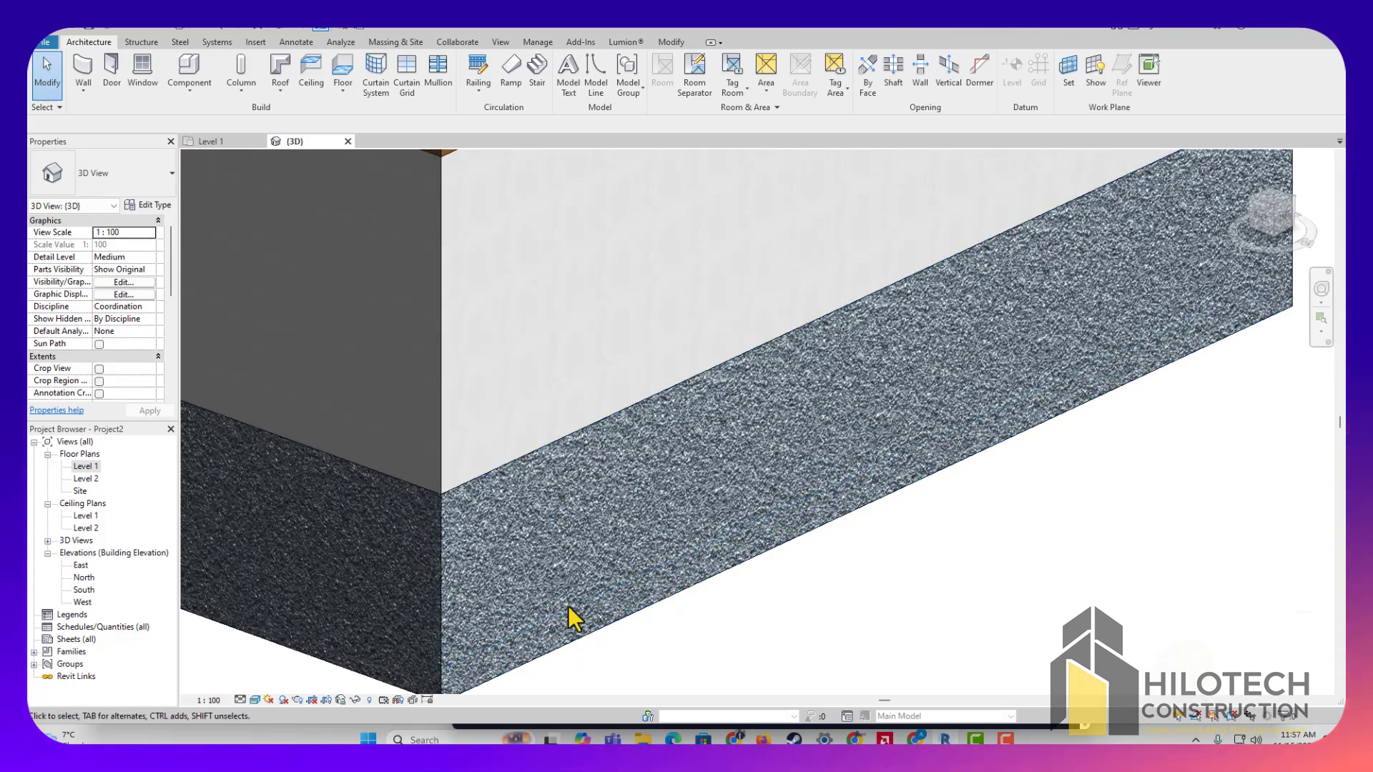
pyautogui.scroll(-3, 558, 568)
pyautogui.moveTo(574, 569); pyautogui.dragTo(628, 513, button='middle')
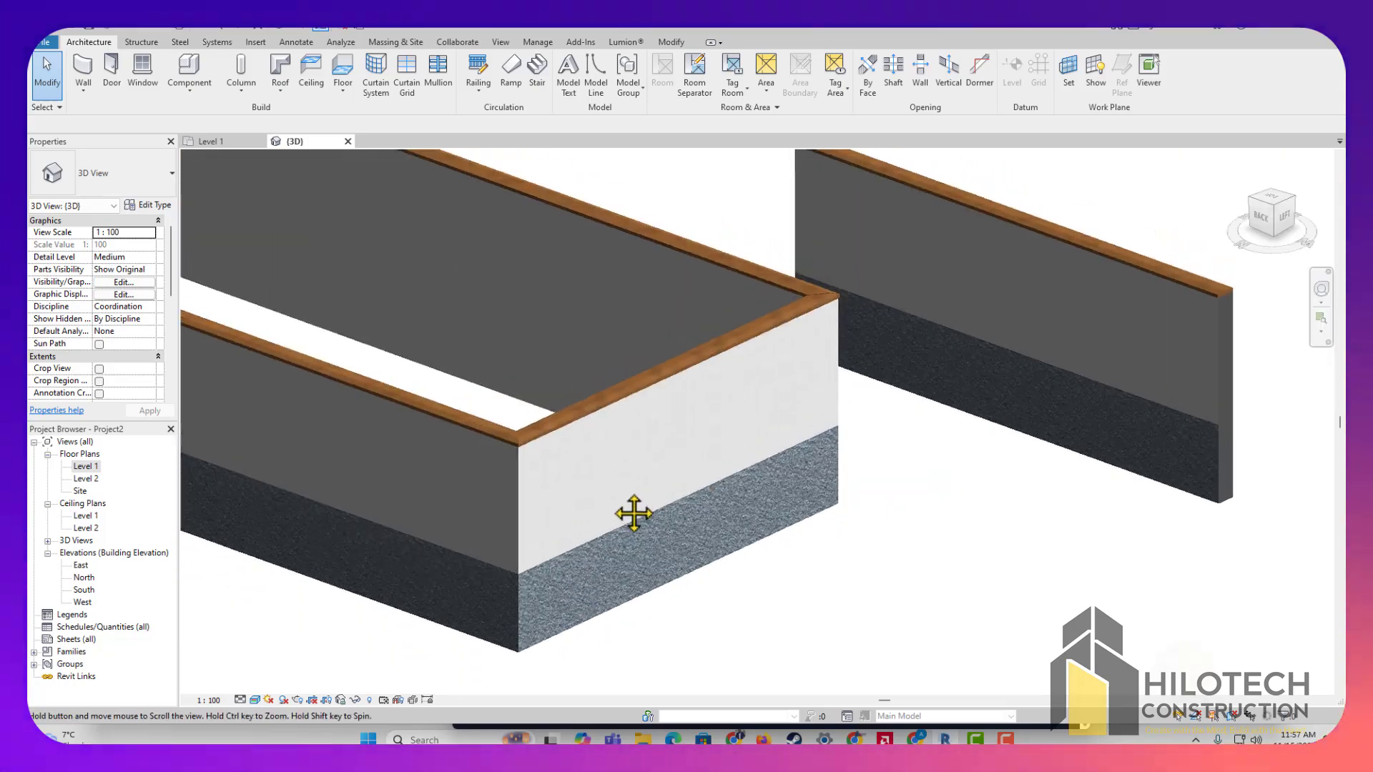
pyautogui.scroll(4, 540, 450)
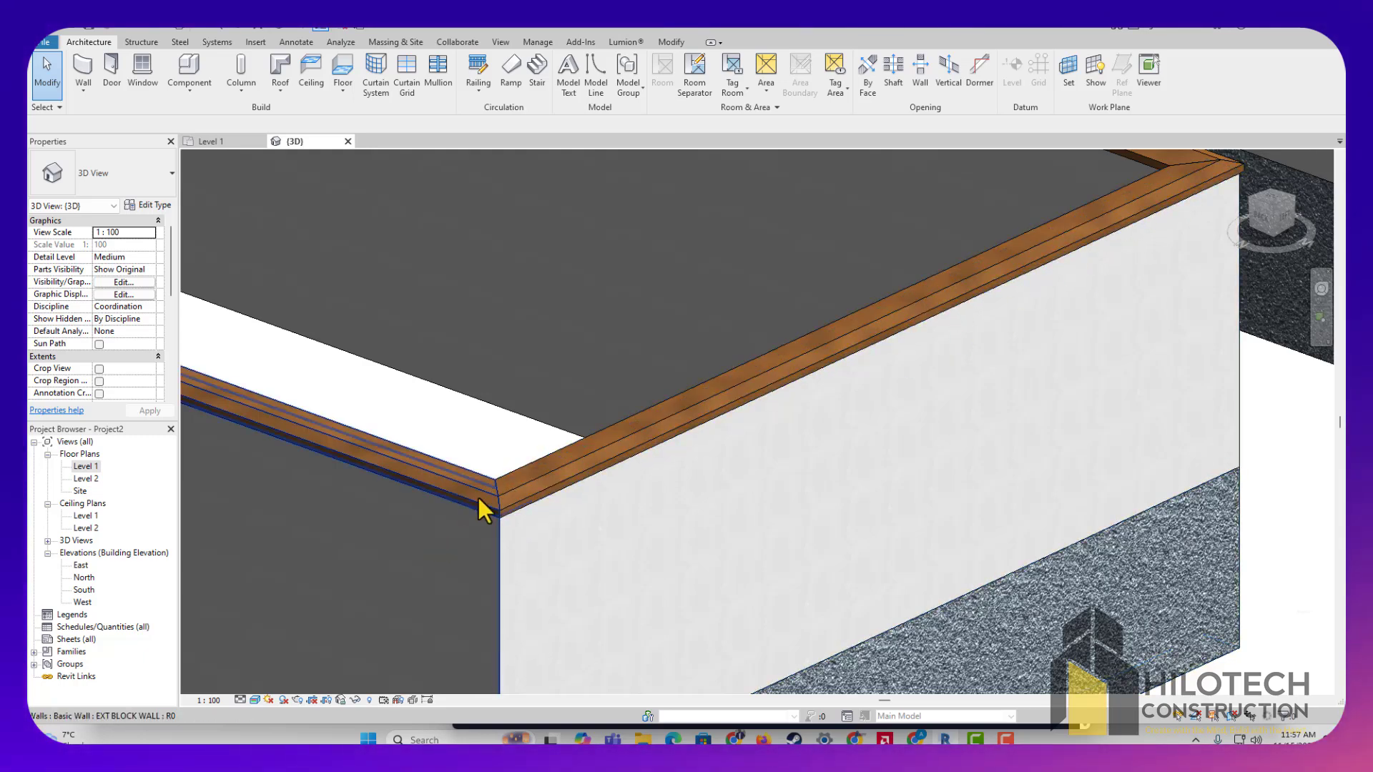
pyautogui.scroll(-4, 533, 502)
pyautogui.moveTo(610, 422); pyautogui.dragTo(878, 478, button='middle')
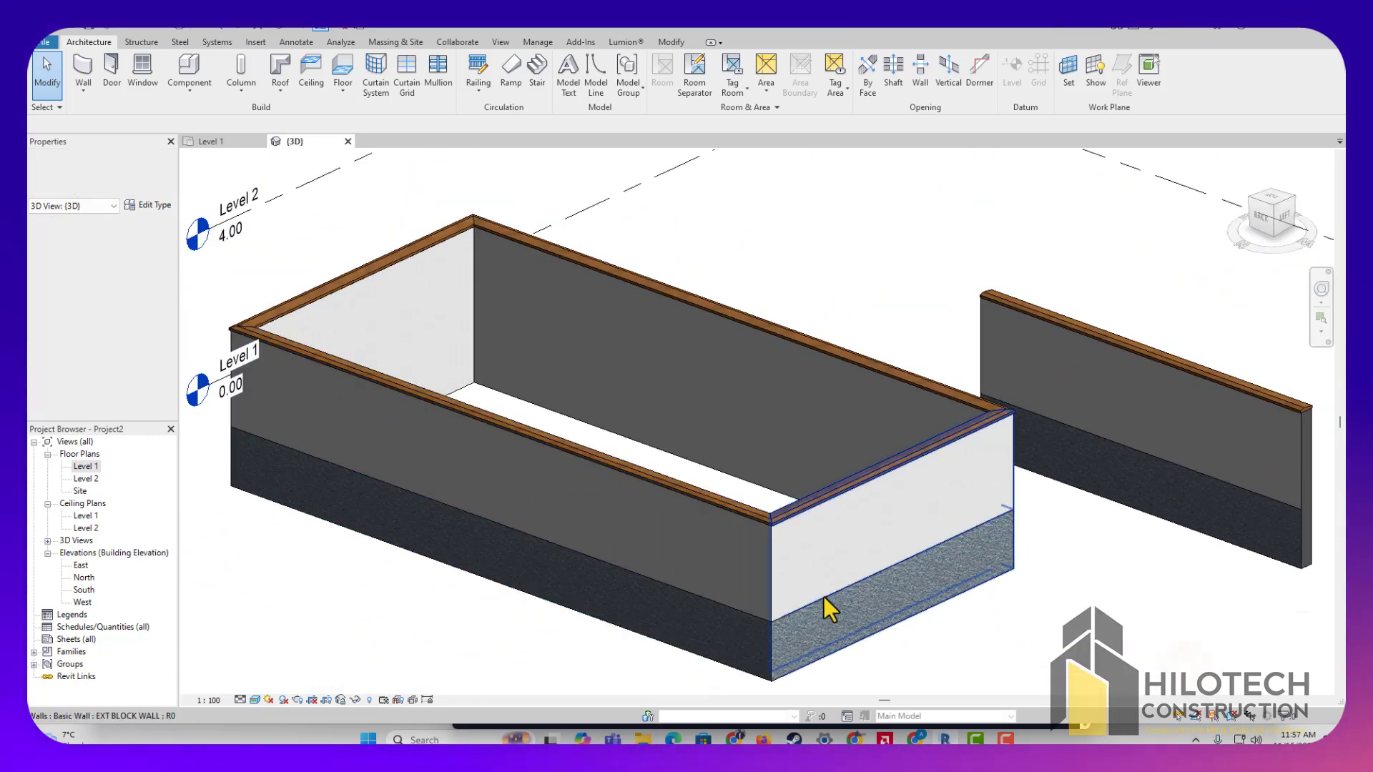
# Delete all four walls of the rectangular enclosure, keeping only the separate straight block wall
pyautogui.click(770, 603)
pyautogui.press('Delete')
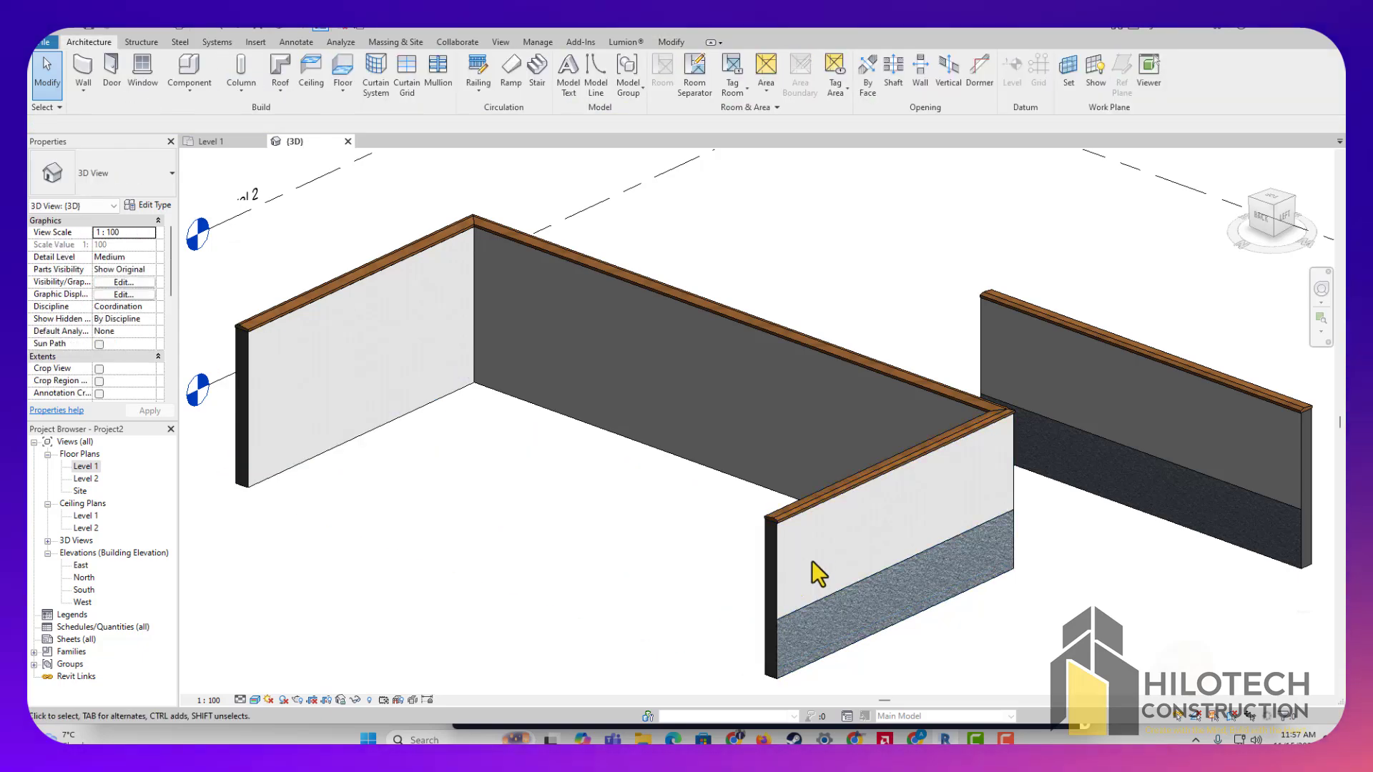
pyautogui.press('Tab')
pyautogui.click(774, 592)
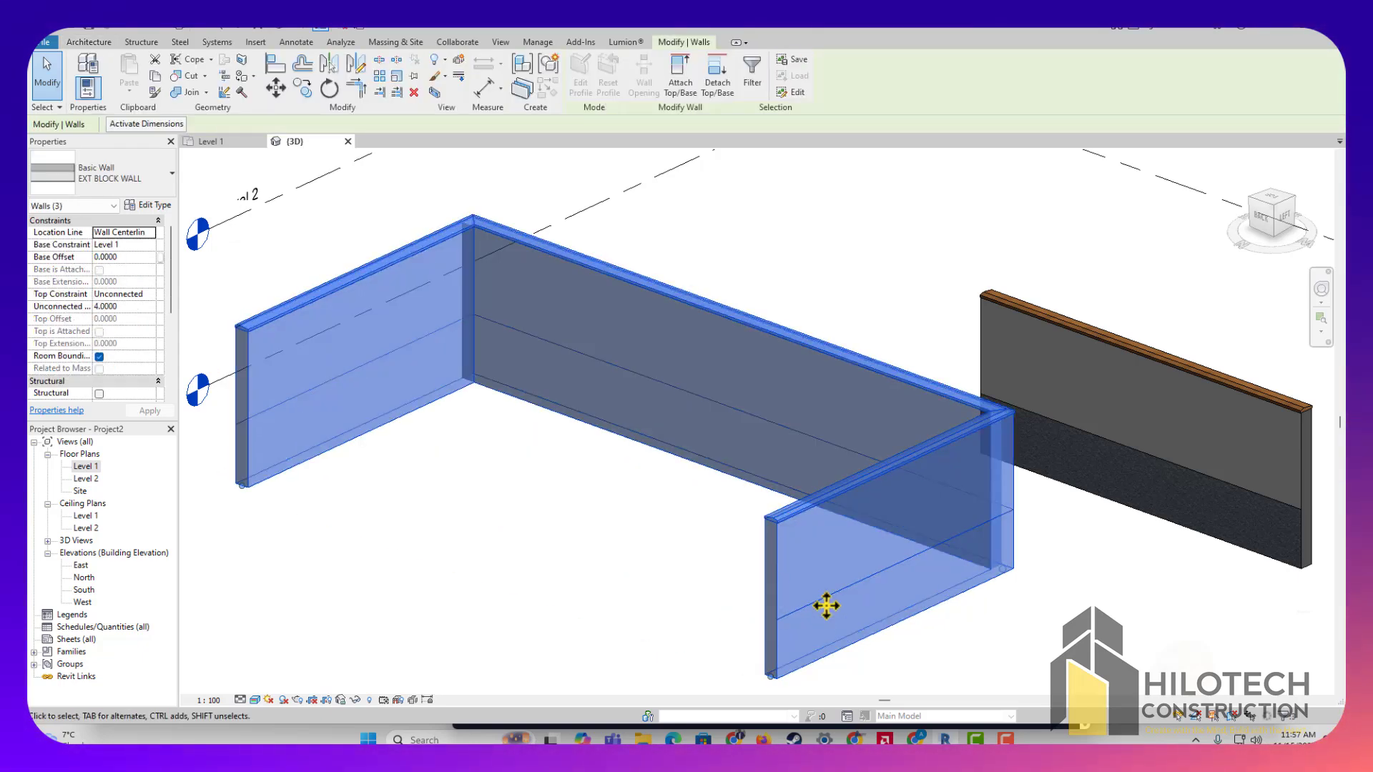
pyautogui.press('Delete')
pyautogui.scroll(-2, 811, 489)
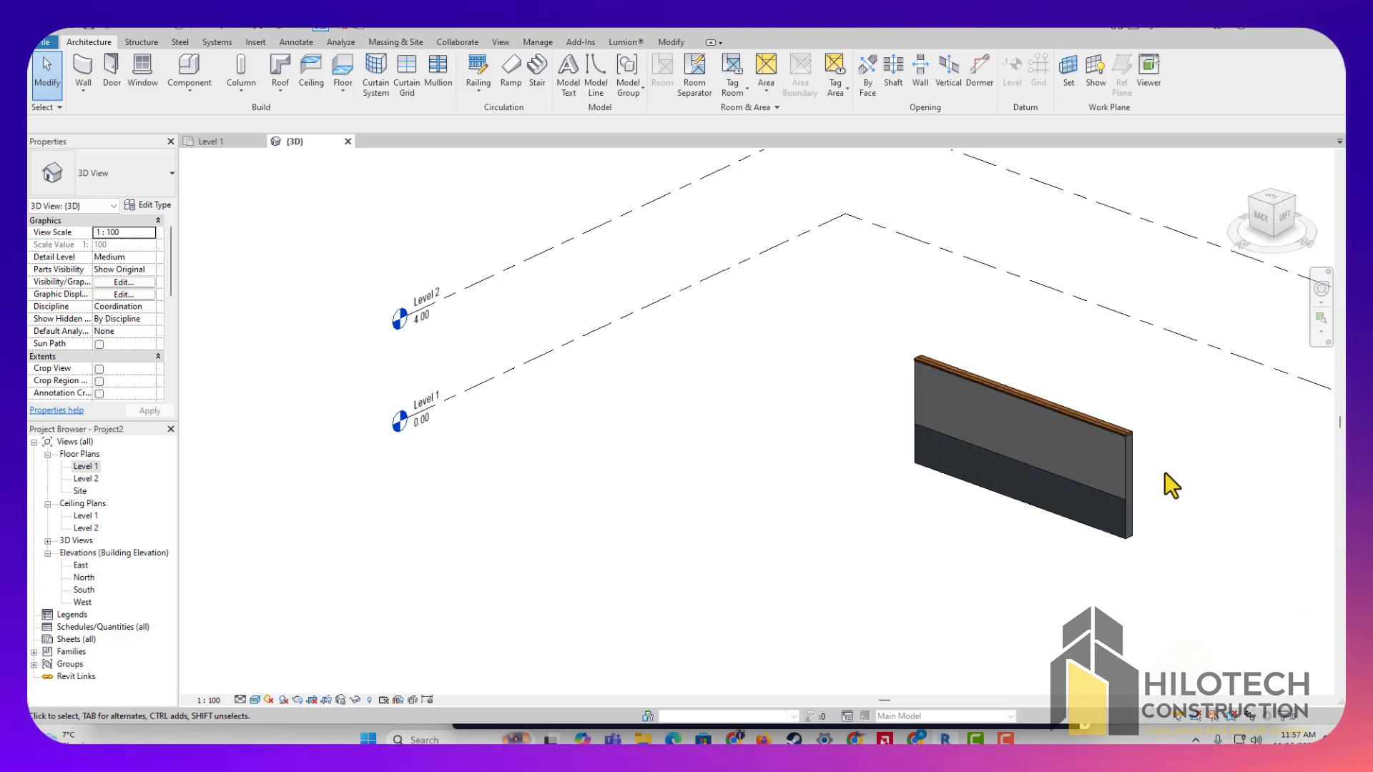
pyautogui.scroll(4, 1122, 515)
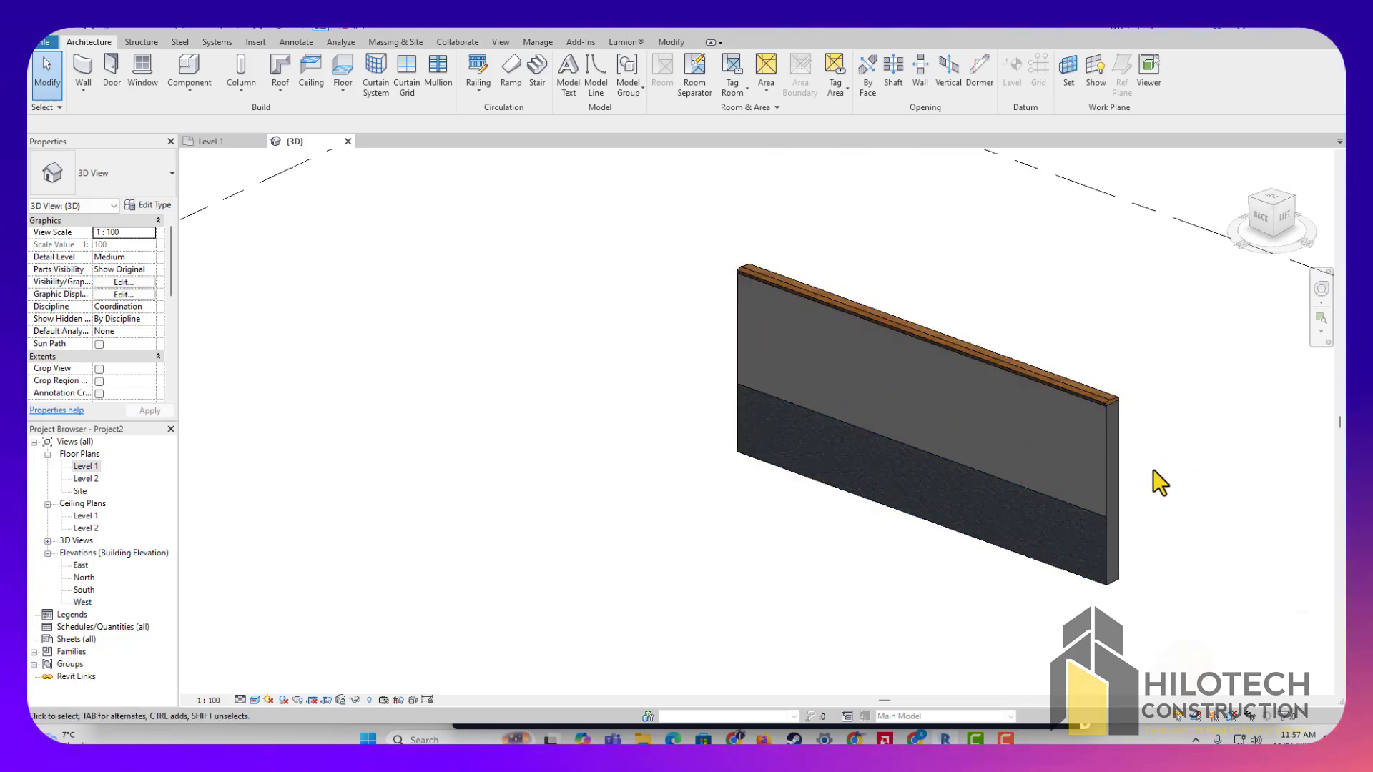
pyautogui.moveTo(1152, 481); pyautogui.dragTo(991, 478, button='middle')
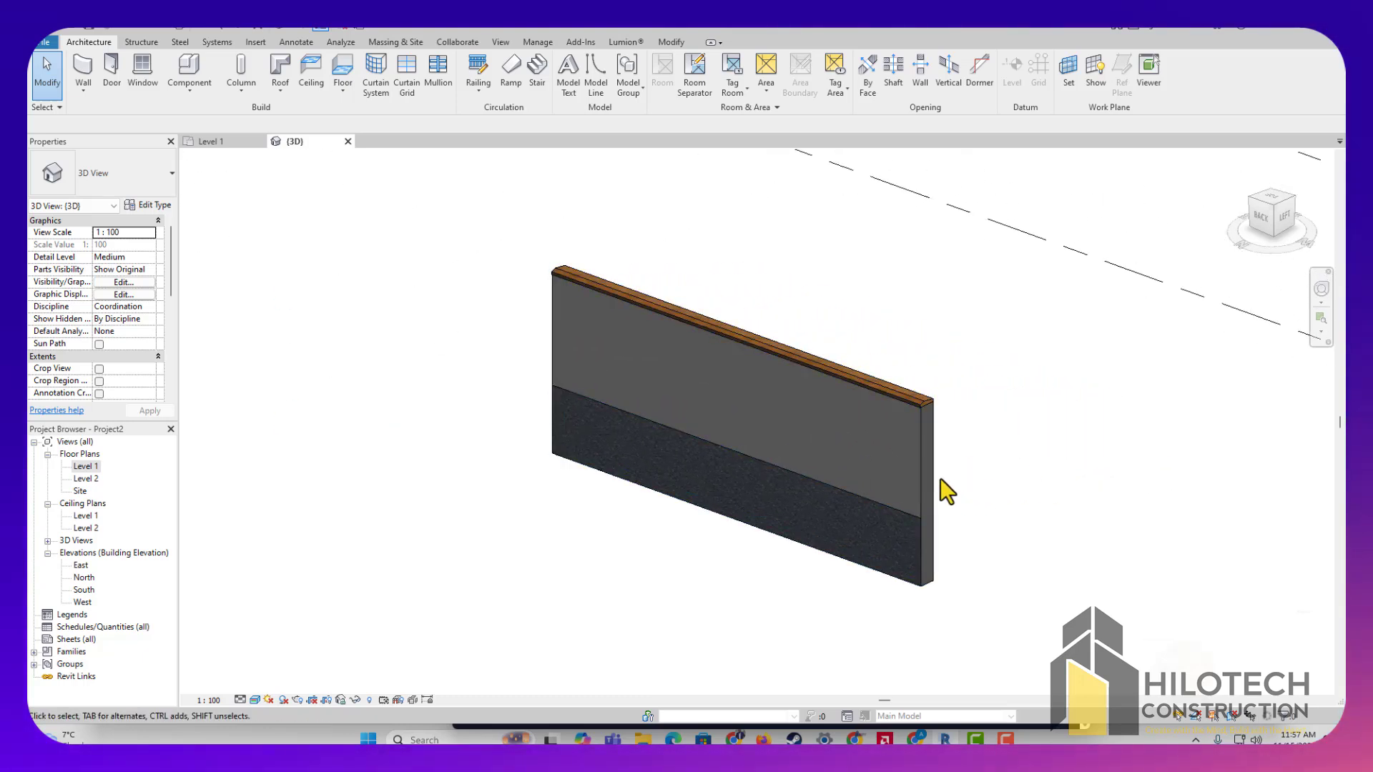
pyautogui.scroll(2, 938, 489)
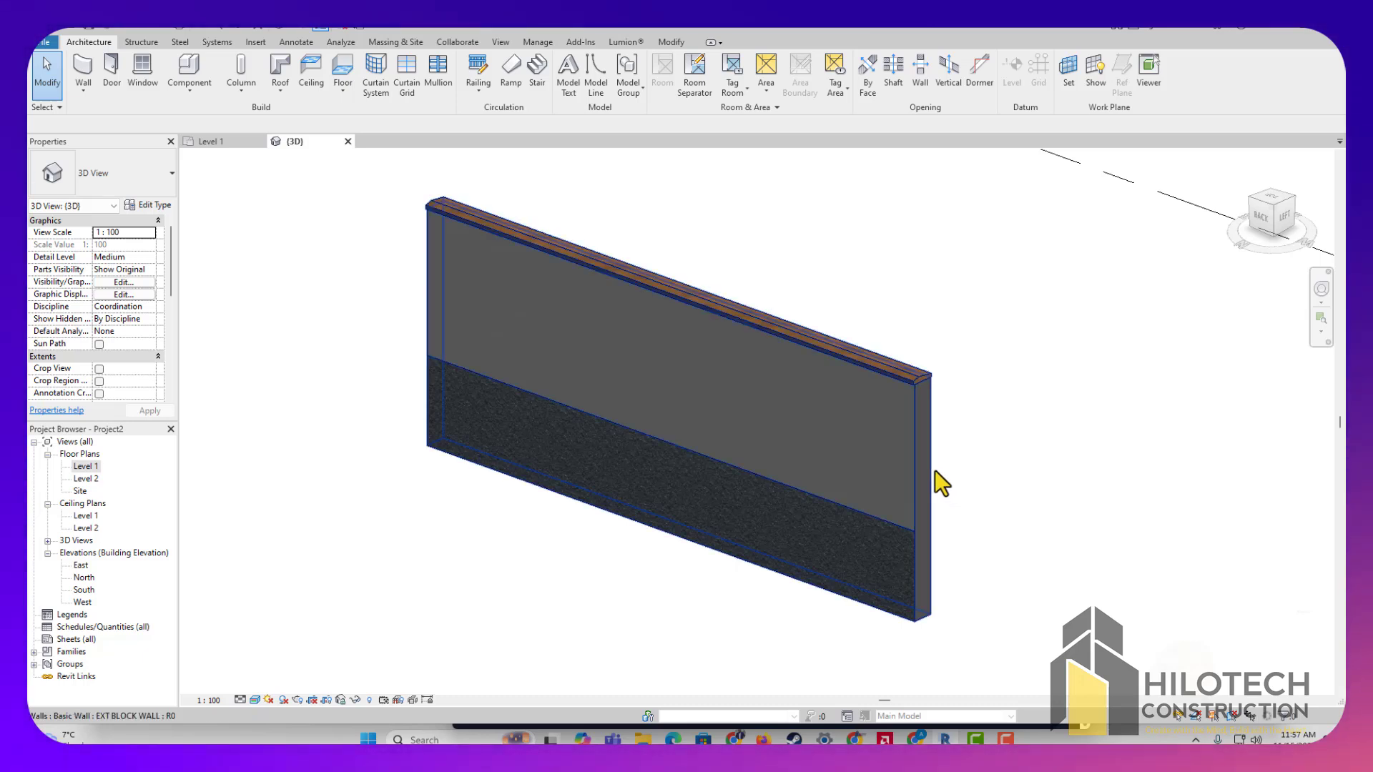